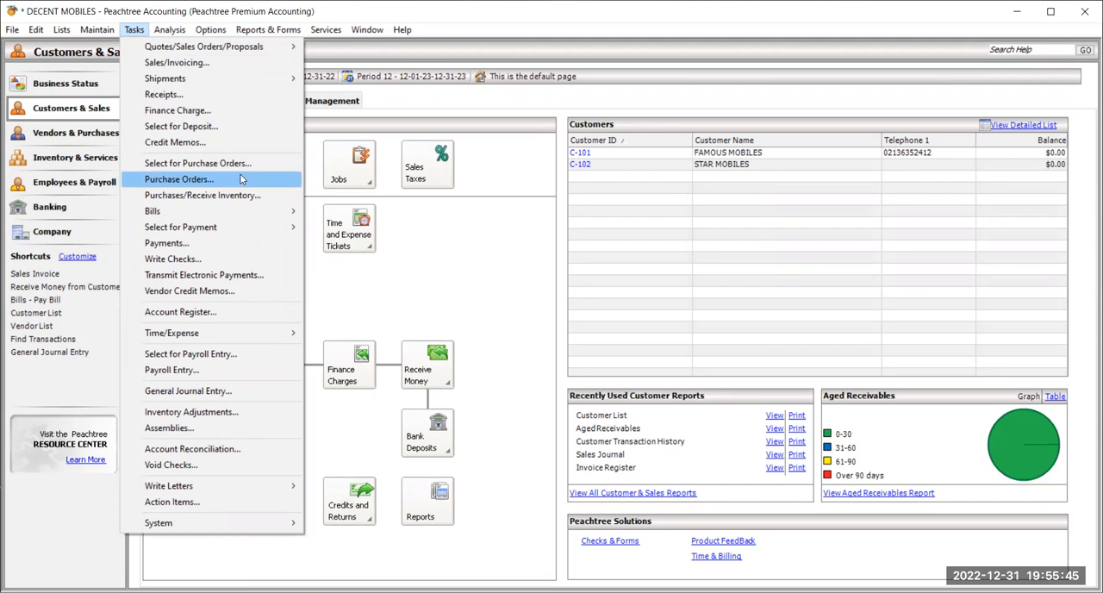
# Start a purchase order in a maximized window and choose MOBILE ZONE as its vendor.
pyautogui.click(241, 175)
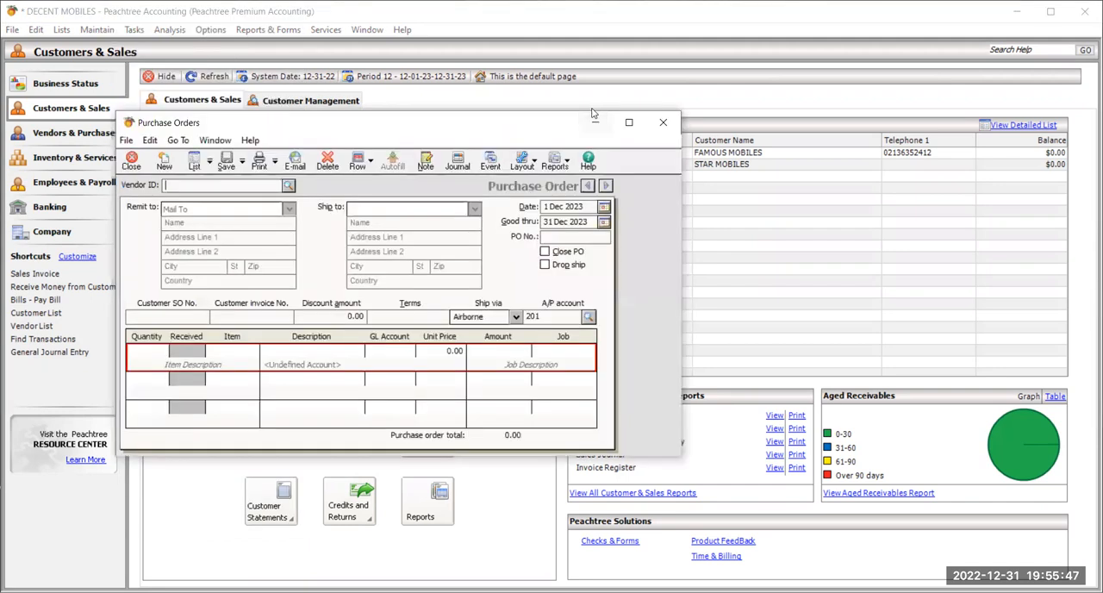
pyautogui.click(132, 162)
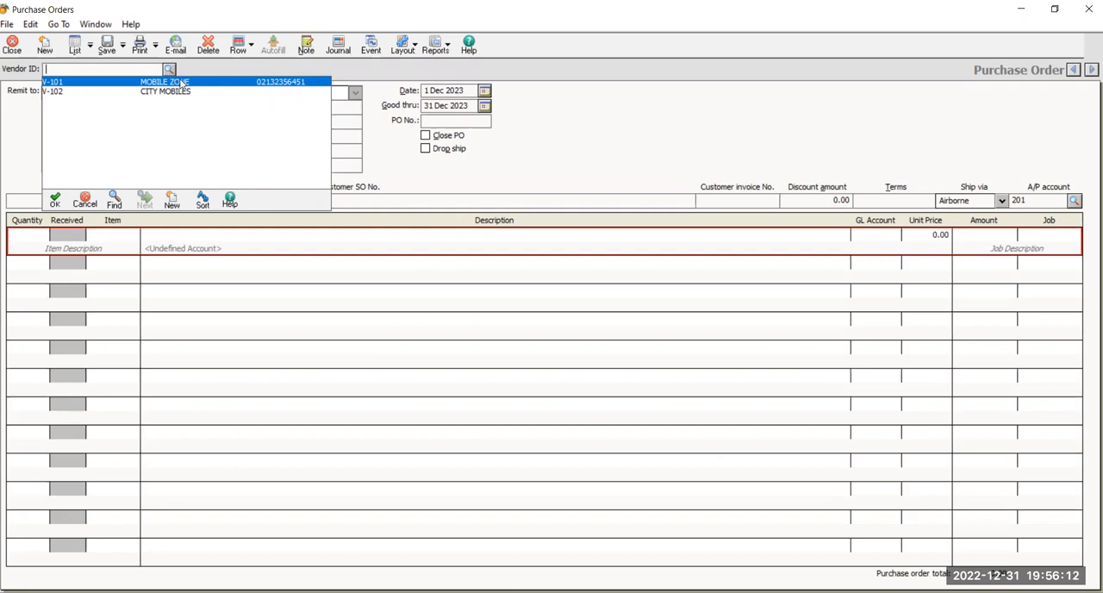
pyautogui.doubleClick(181, 84)
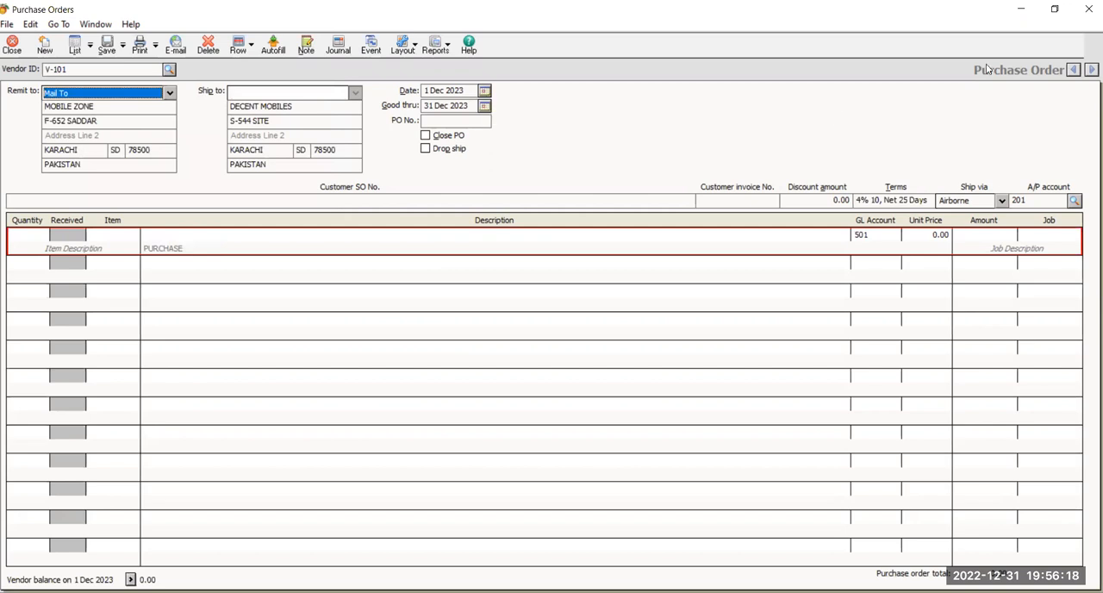
pyautogui.click(13, 45)
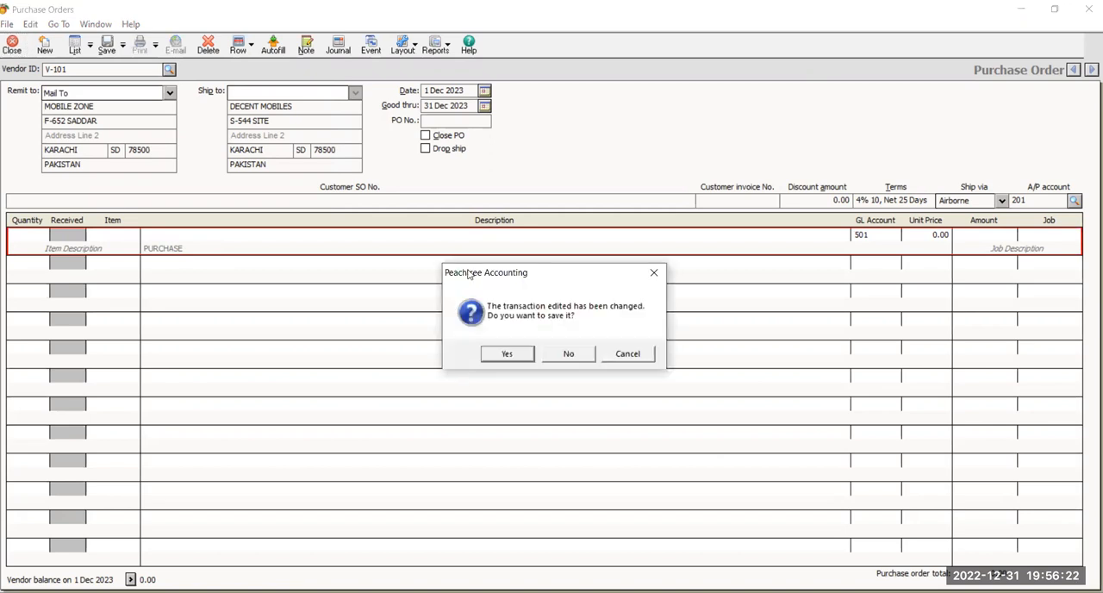
pyautogui.moveTo(466, 272); pyautogui.dragTo(108, 273)
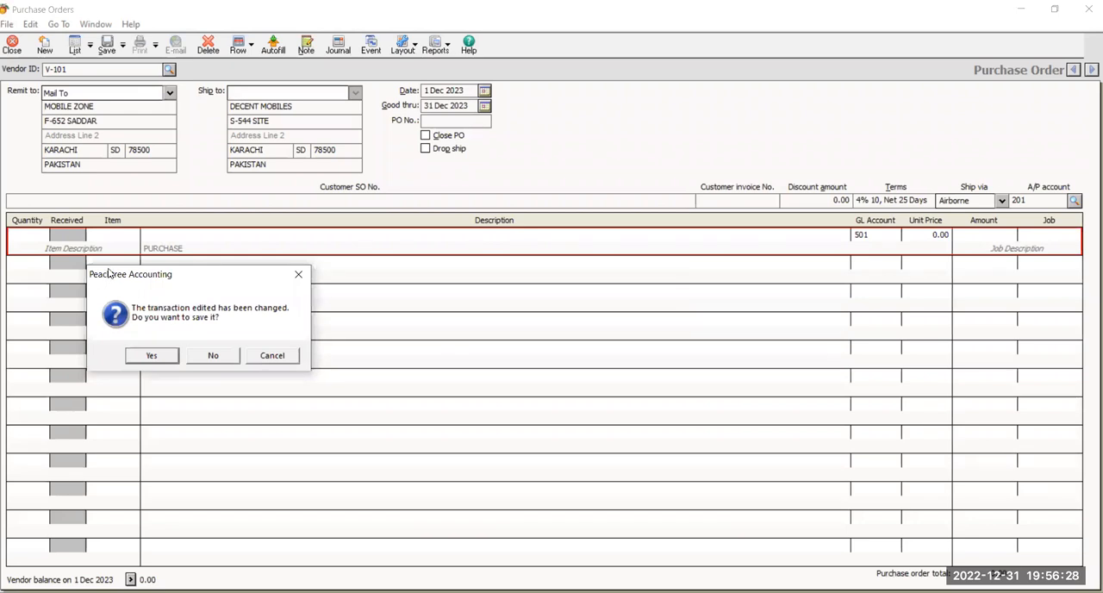
pyautogui.click(274, 357)
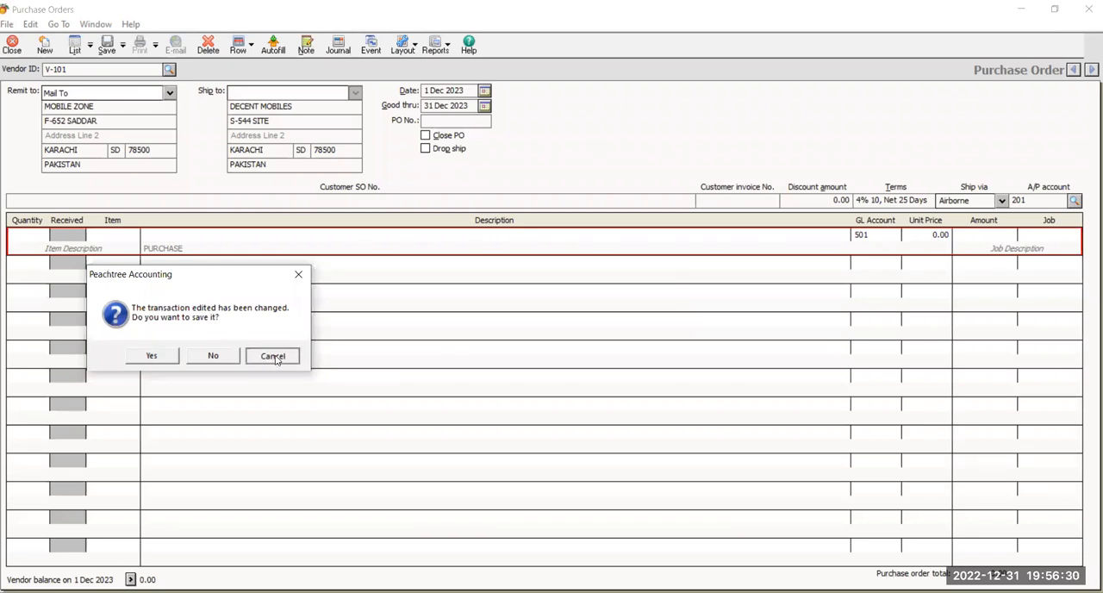
pyautogui.click(275, 356)
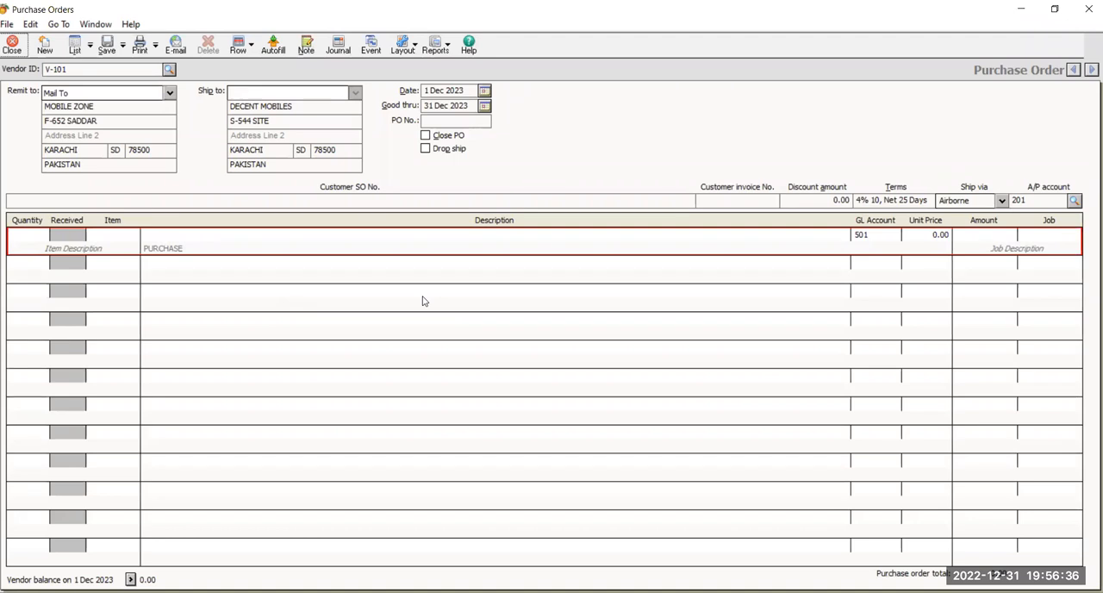
pyautogui.click(169, 69)
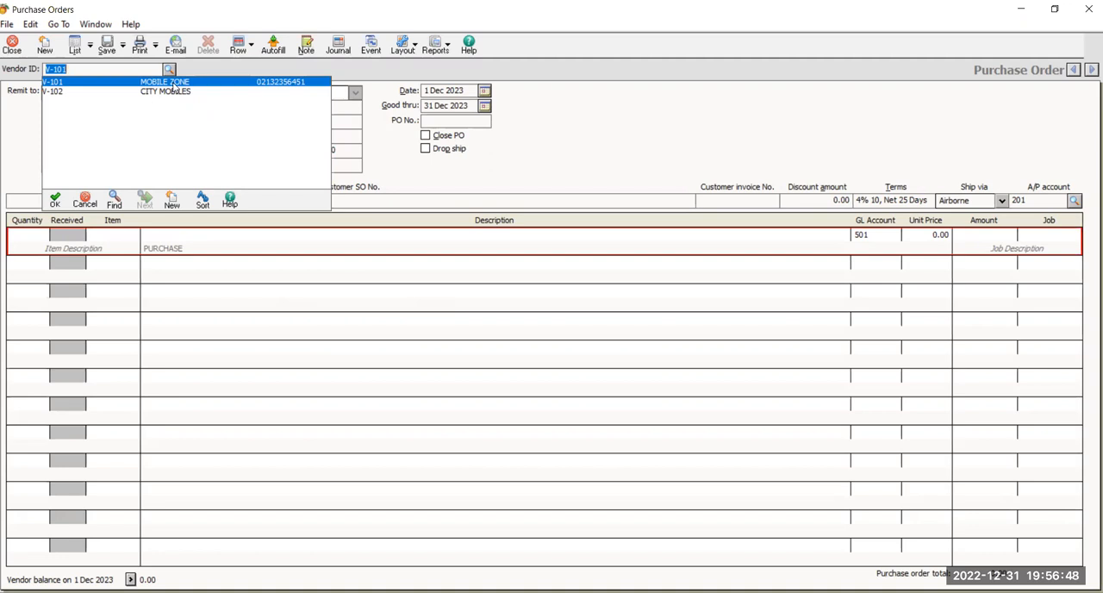
pyautogui.doubleClick(173, 83)
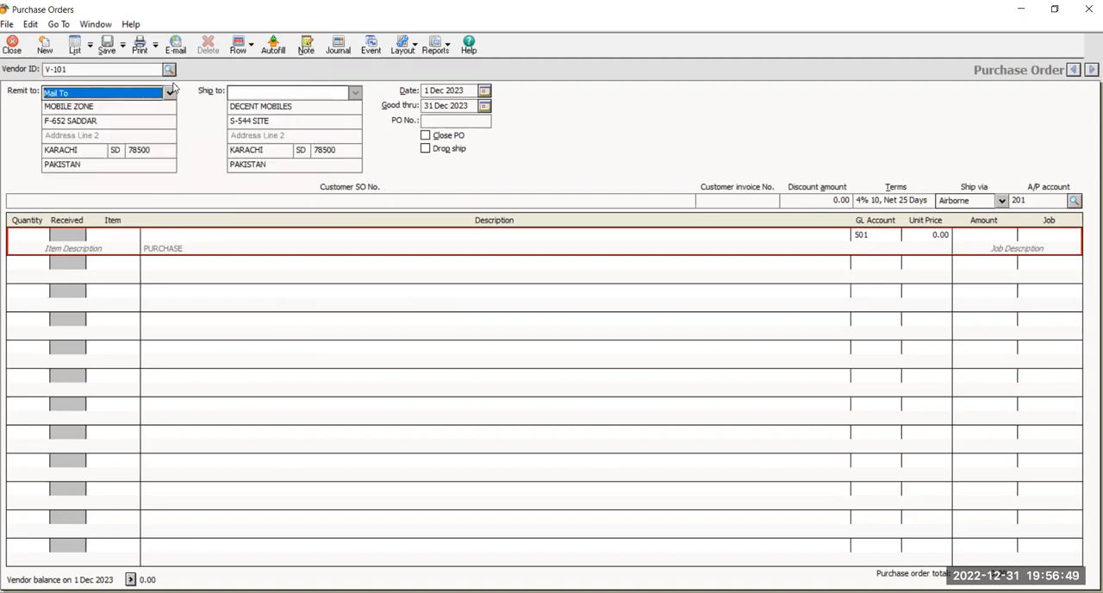
# Set both the purchase order's date and its good-through date to 6 Dec 2023.
pyautogui.click(485, 90)
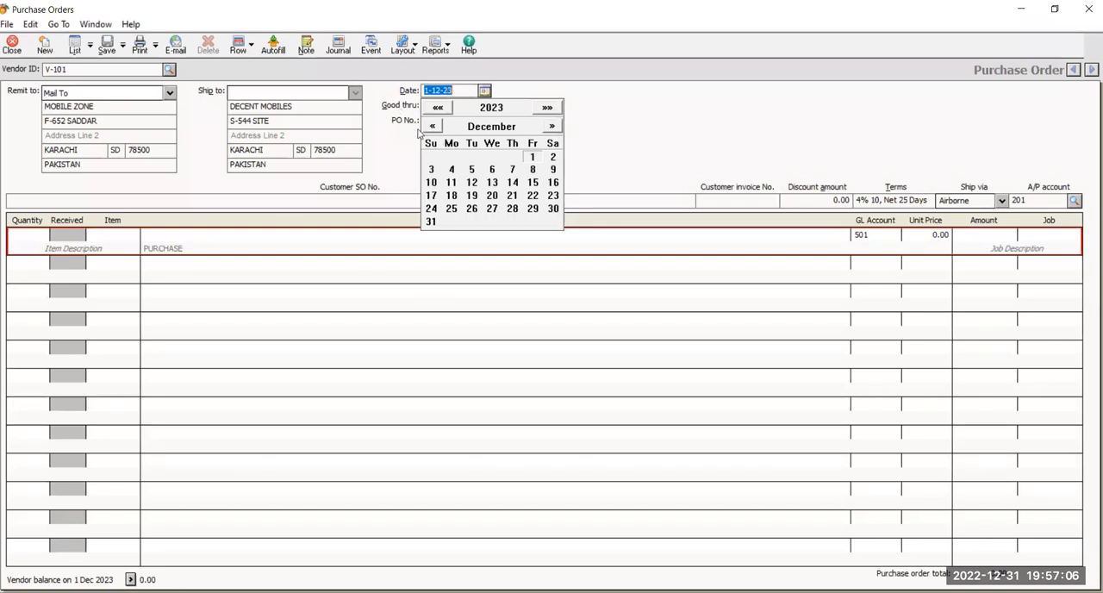
pyautogui.click(490, 170)
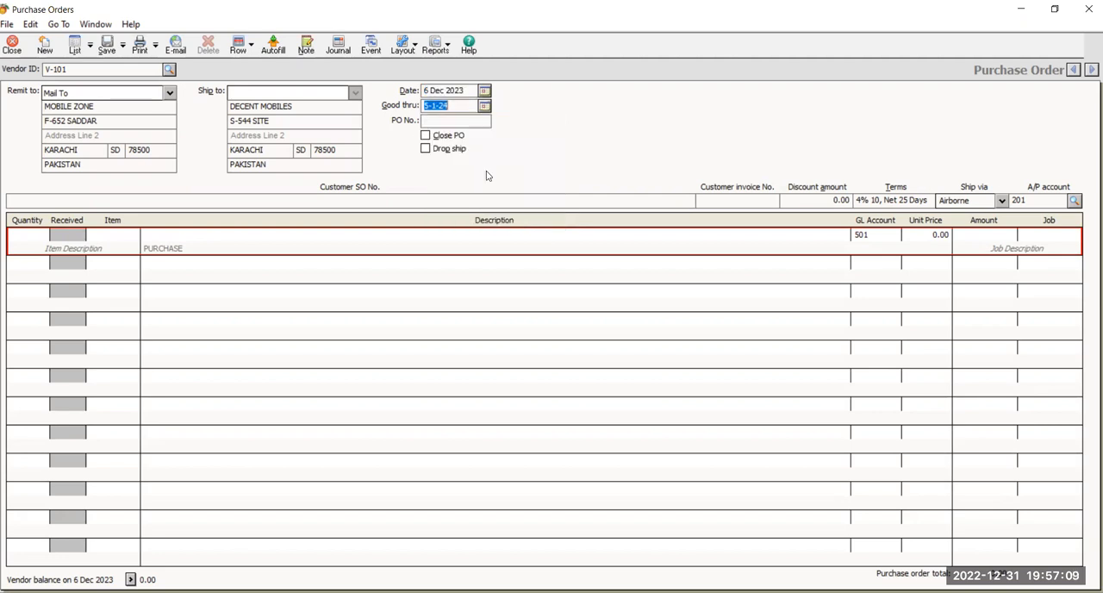
pyautogui.click(484, 105)
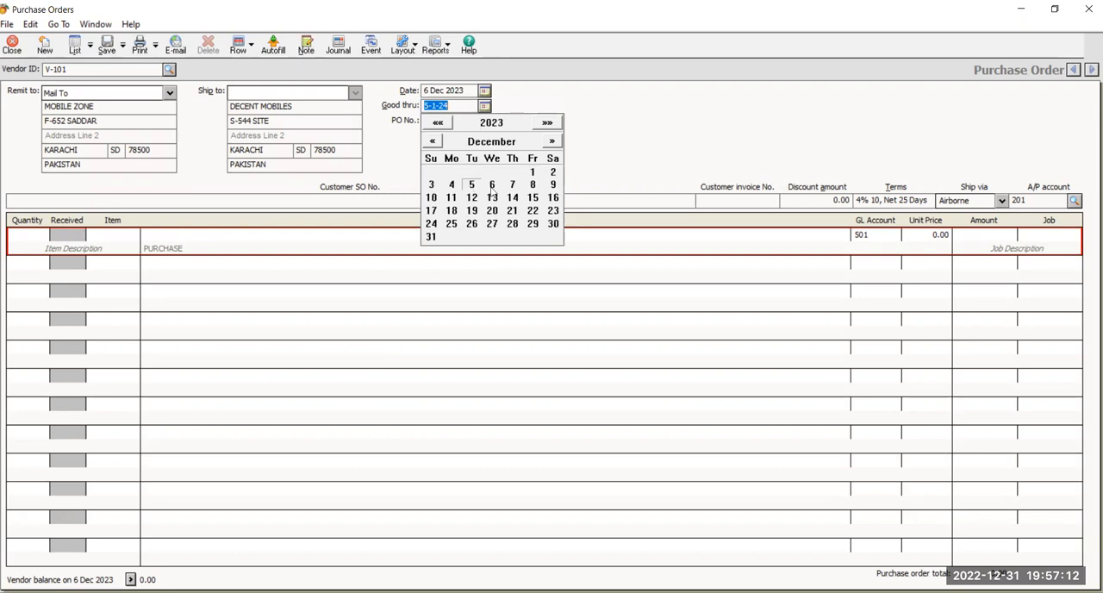
pyautogui.click(492, 184)
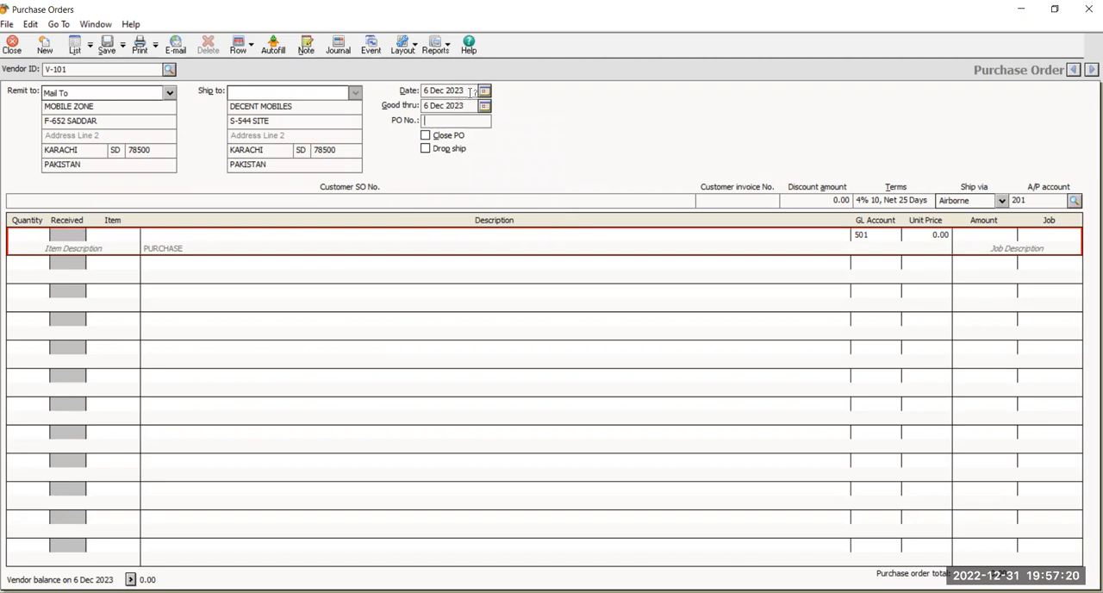
# Set the purchase order's date to 1 Dec 2023 and its good-through date to 6 Dec 2023.
pyautogui.click(484, 90)
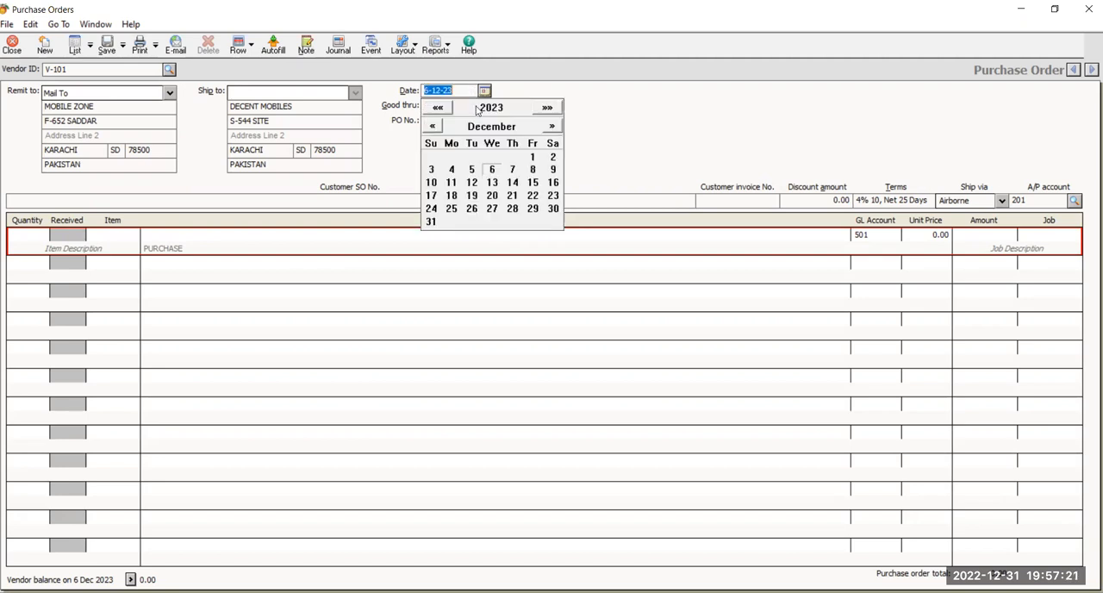
pyautogui.click(532, 157)
pyautogui.click(466, 106)
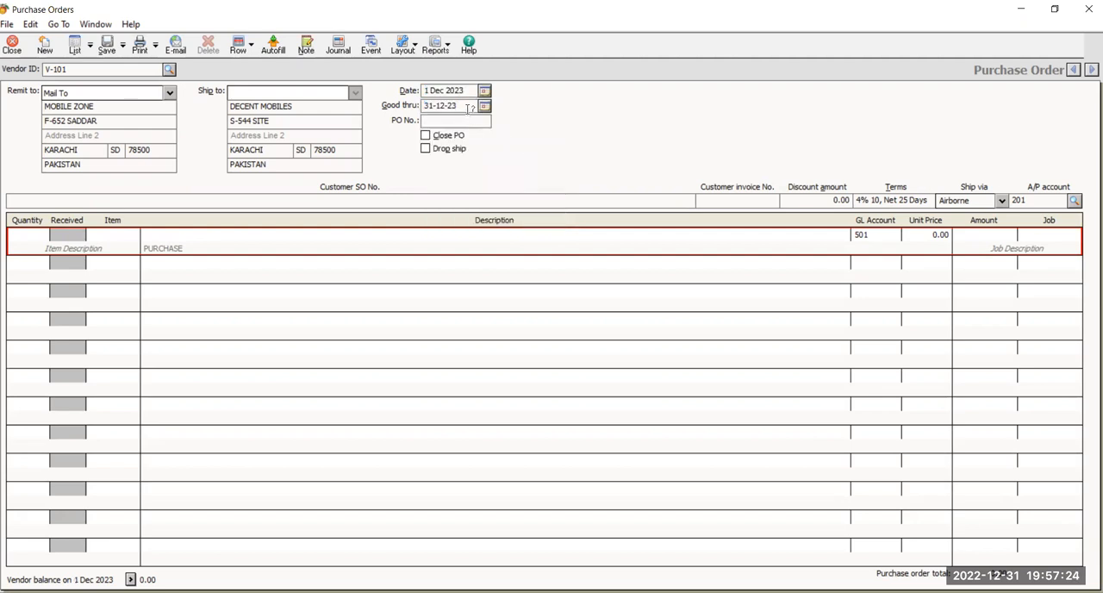
pyautogui.click(484, 106)
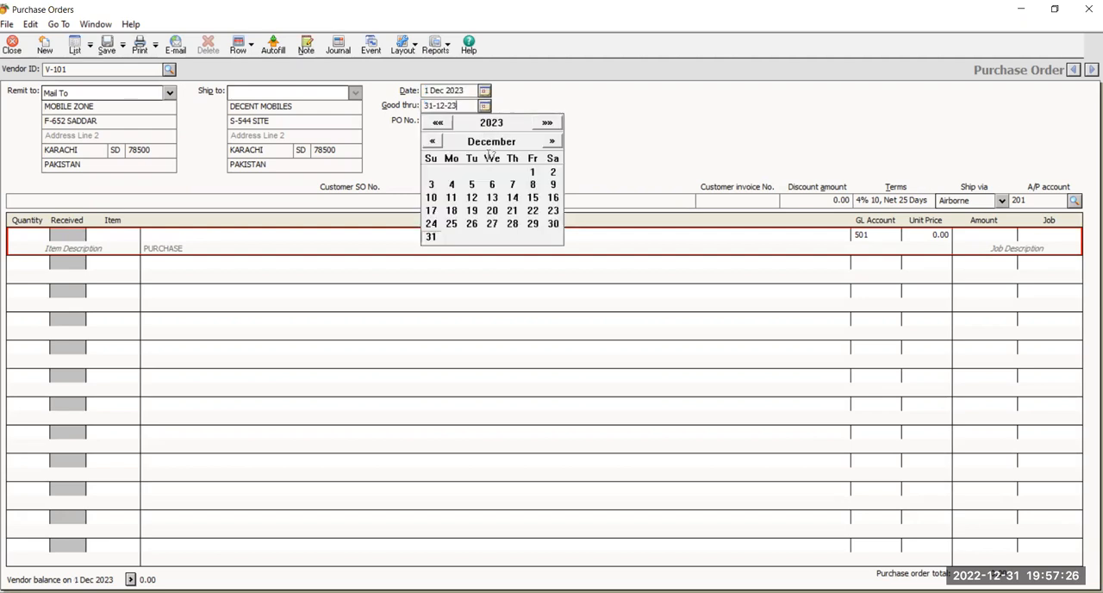
pyautogui.click(490, 184)
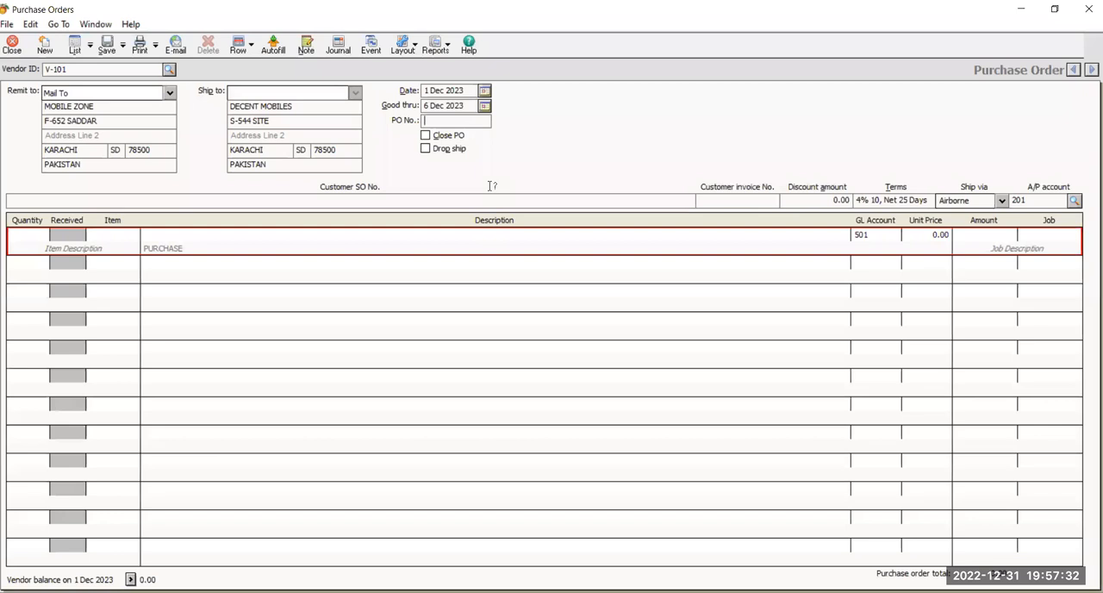
# Enter the purchase order number in the order header.
pyautogui.hotkey('alt', 'Tab')
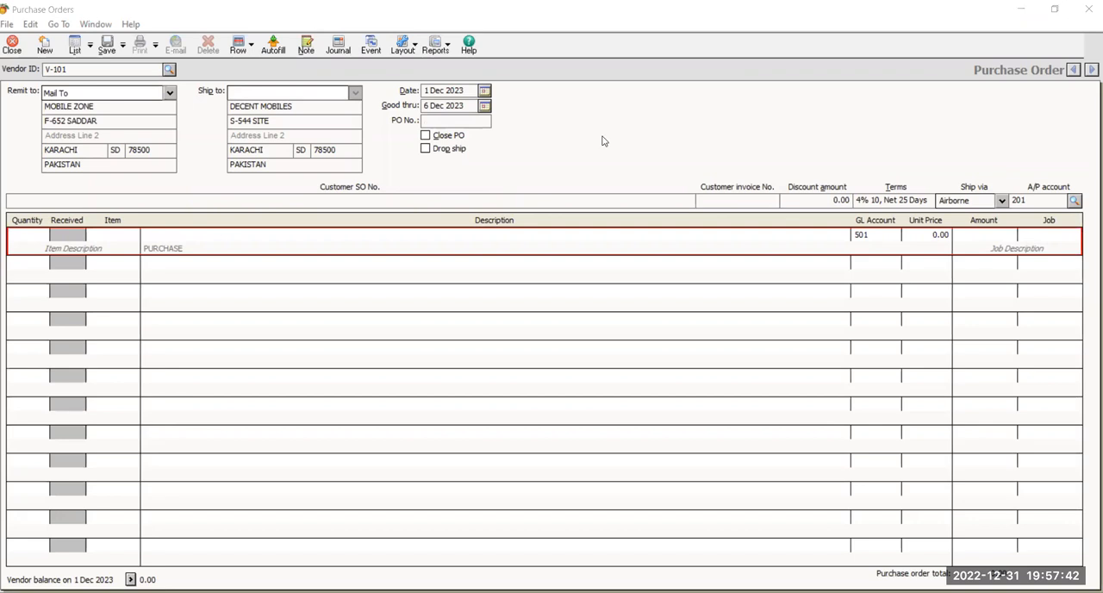
pyautogui.click(486, 122)
pyautogui.write('01')
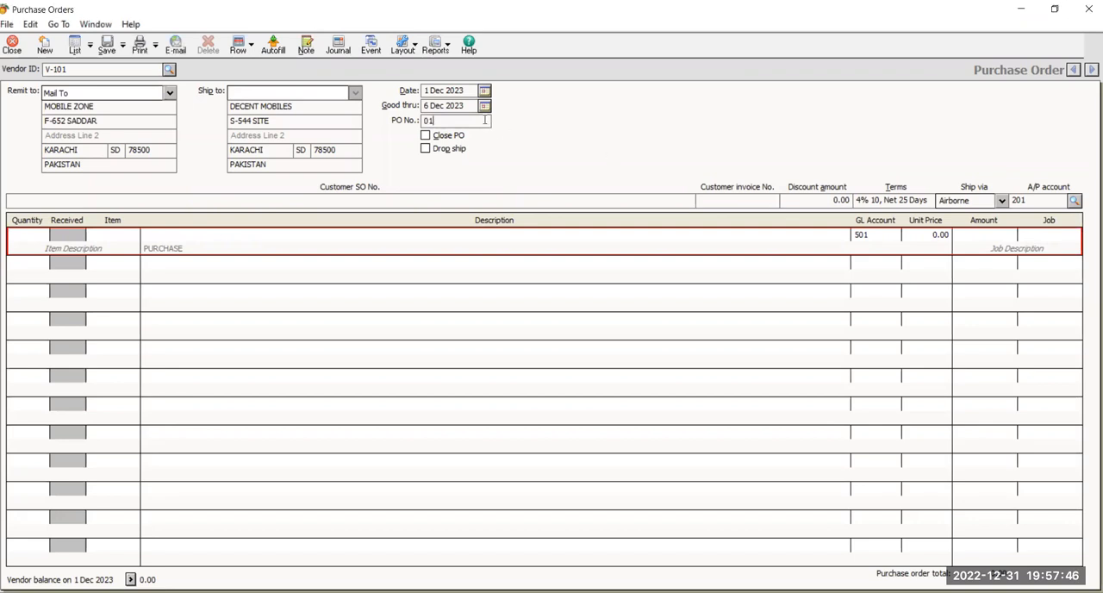
# Order 12 units of item 101 QMOBILE Z6 on the first line, then save and close the purchase order.
pyautogui.click(29, 240)
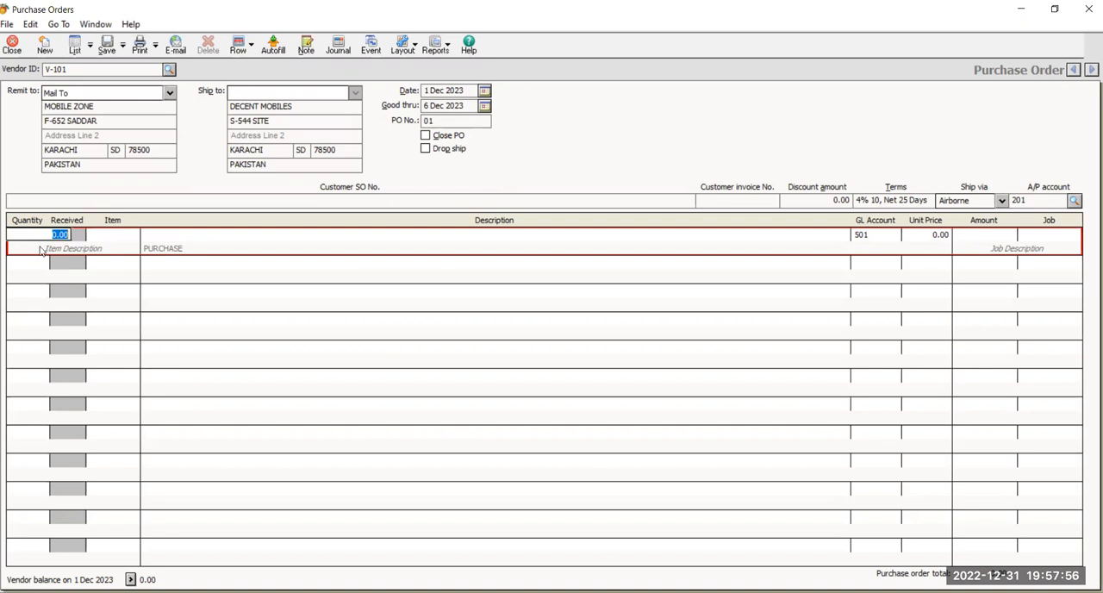
pyautogui.write('12')
pyautogui.click(143, 240)
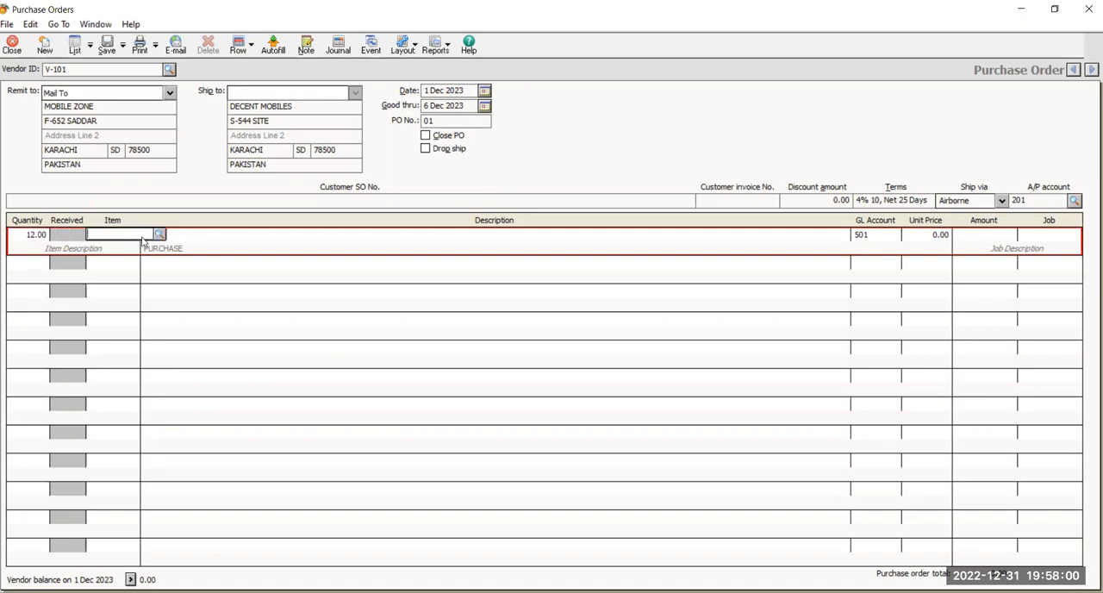
pyautogui.click(160, 236)
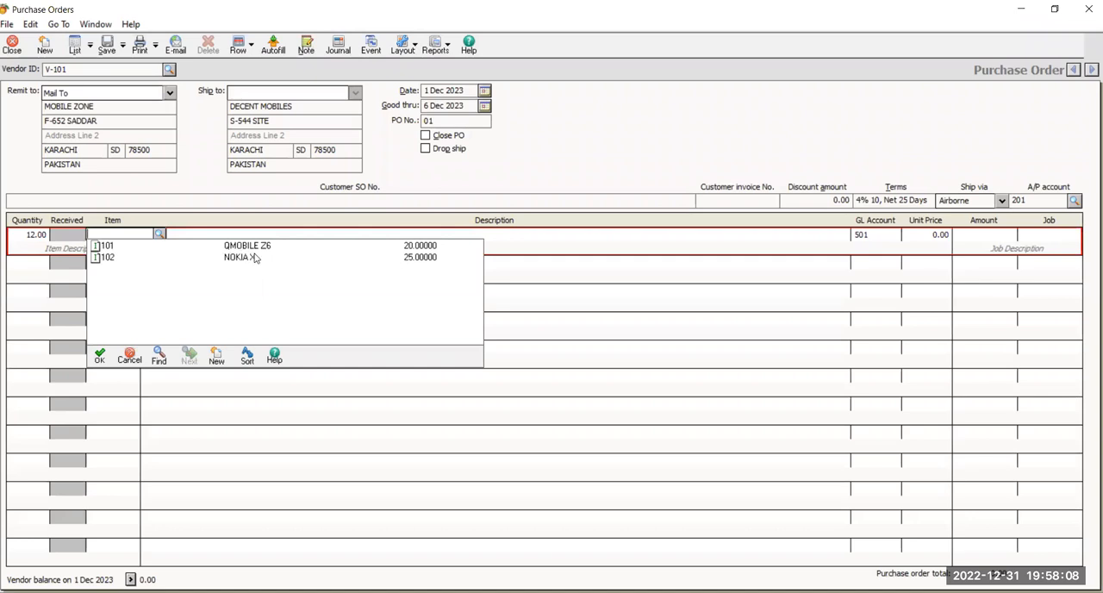
pyautogui.press('Return')
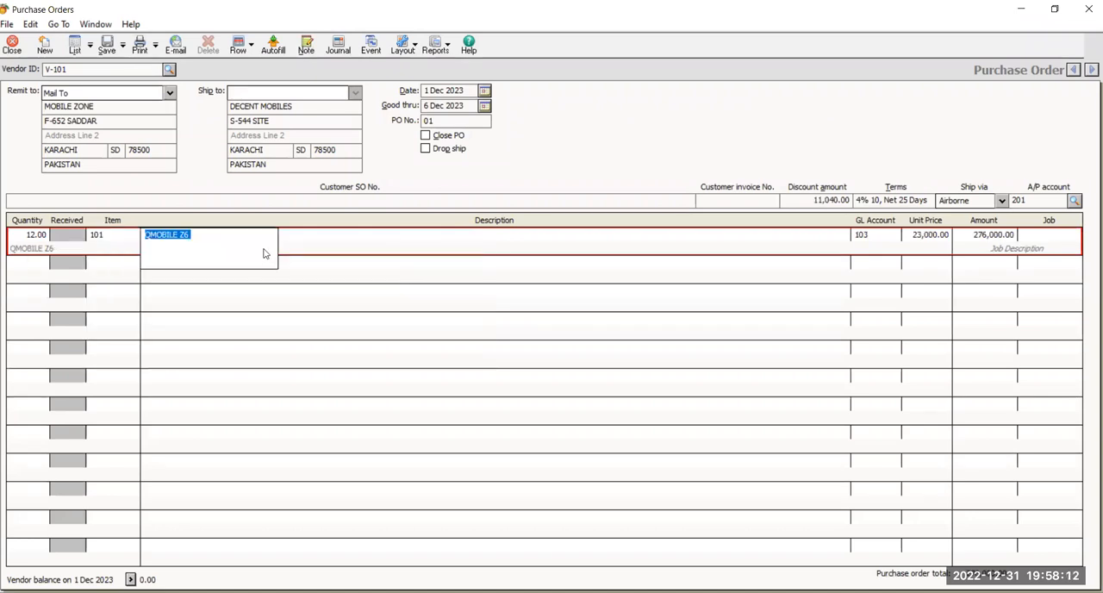
pyautogui.click(369, 252)
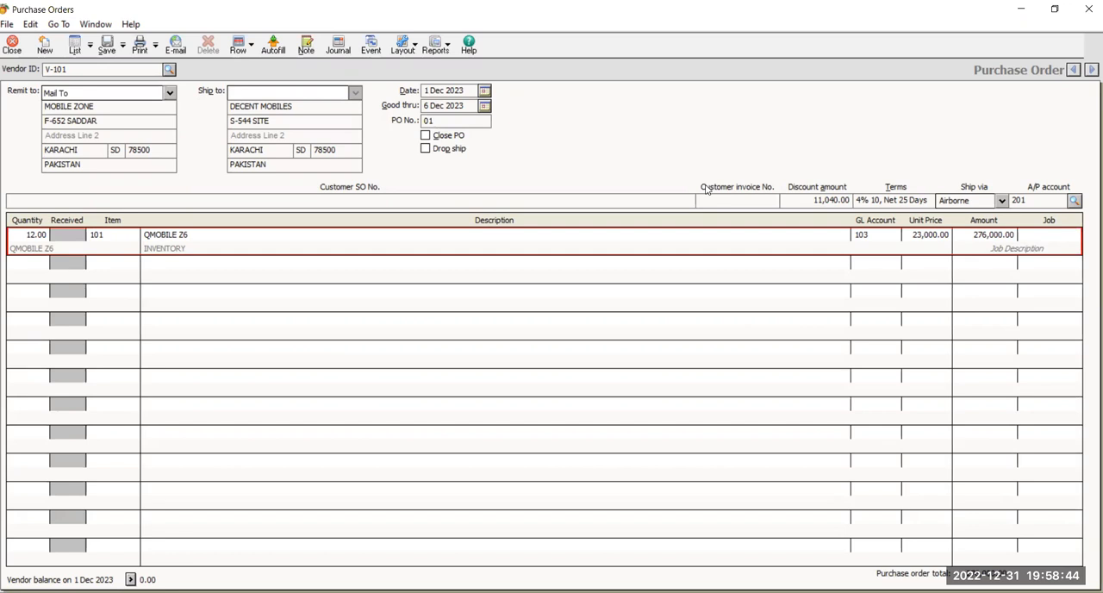
pyautogui.click(108, 49)
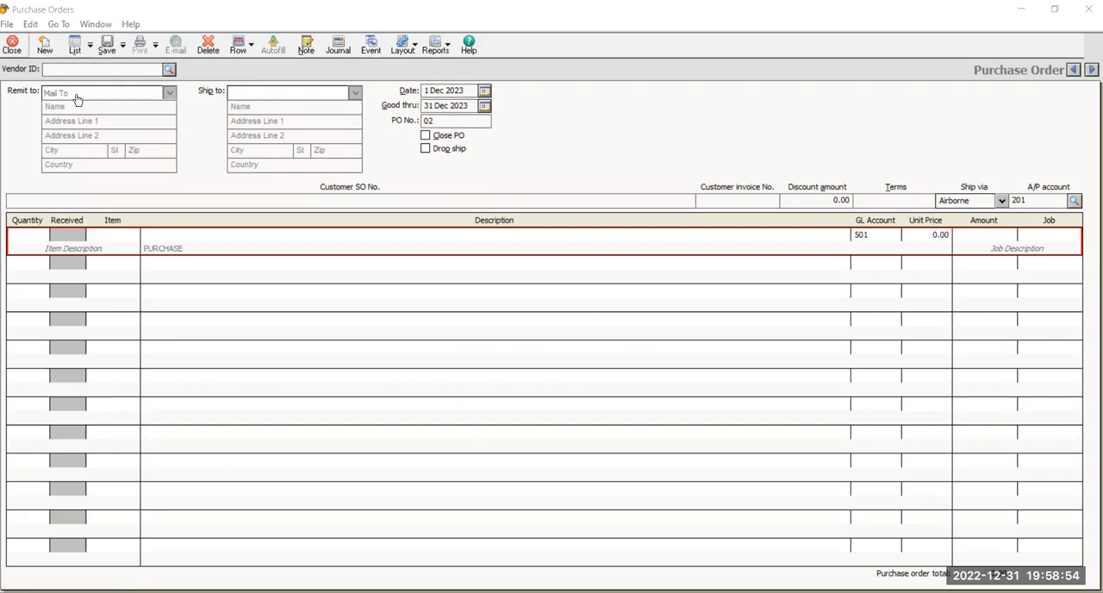
pyautogui.press('Escape')
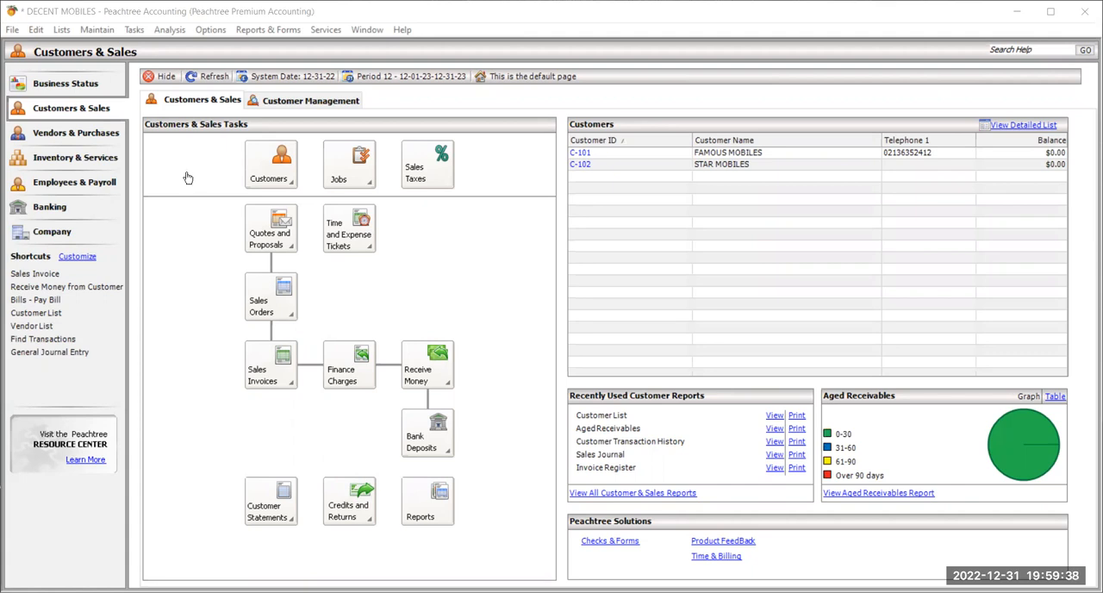
# Start a Purchases/Receive Inventory entry in a maximized window and choose MOBILE ZONE as its vendor.
pyautogui.click(137, 30)
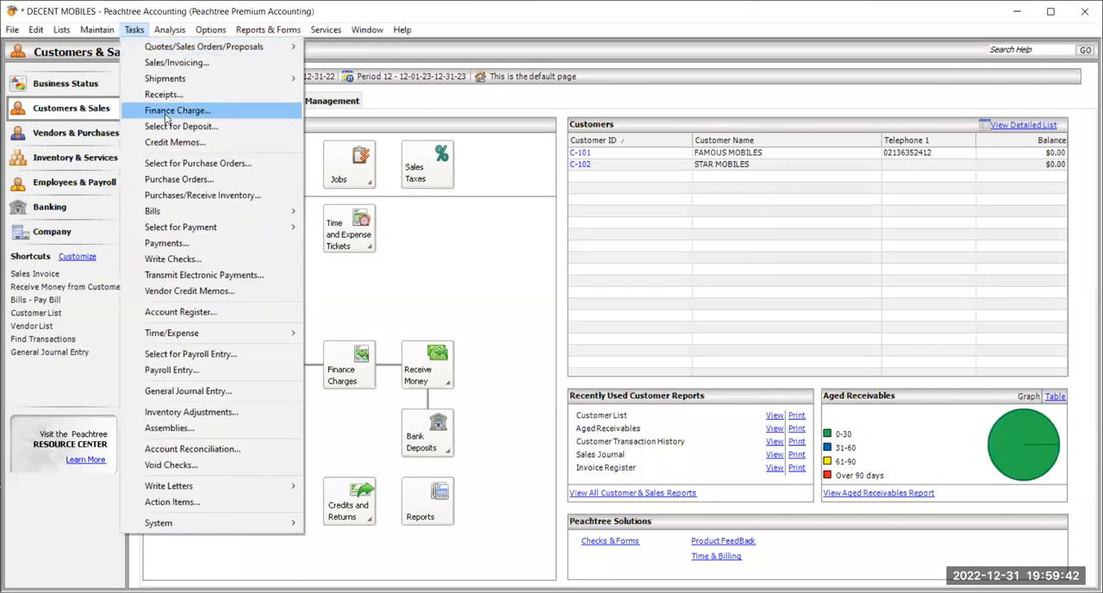
pyautogui.click(231, 196)
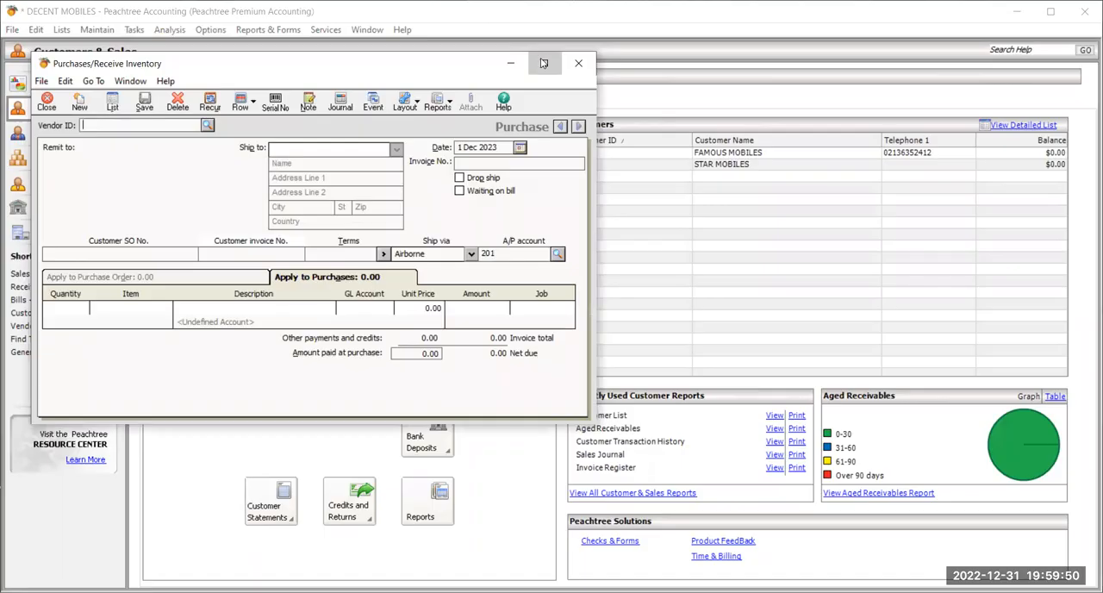
pyautogui.doubleClick(129, 65)
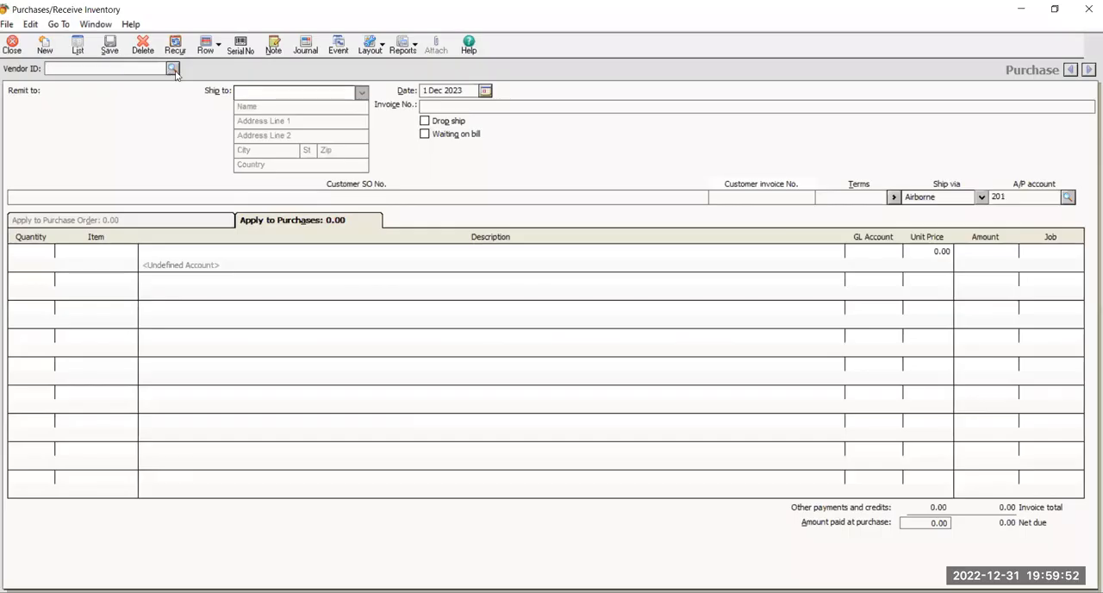
pyautogui.click(174, 68)
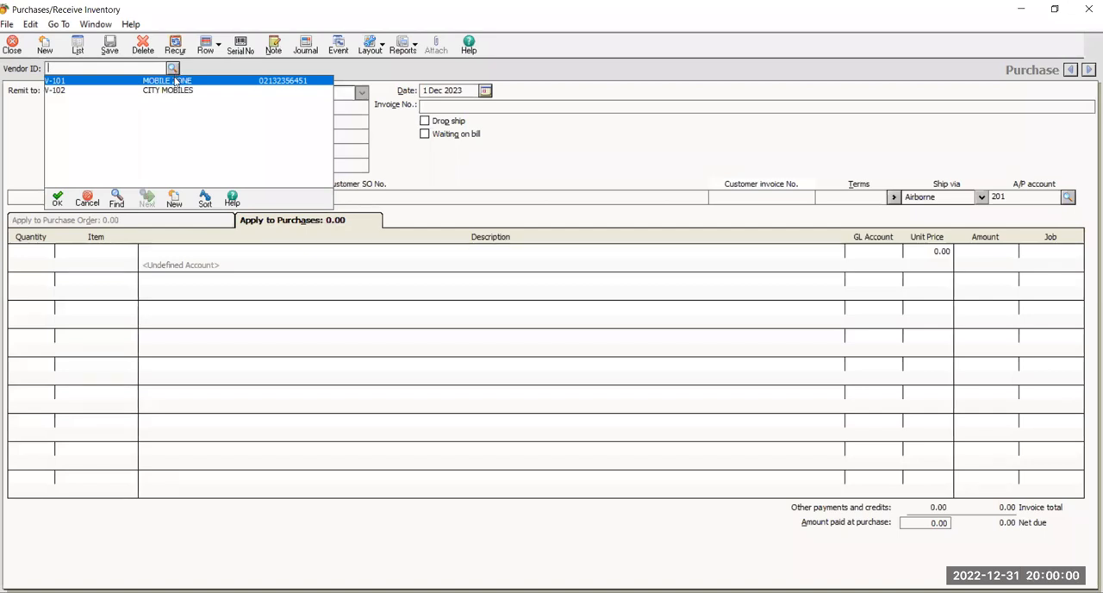
pyautogui.doubleClick(175, 80)
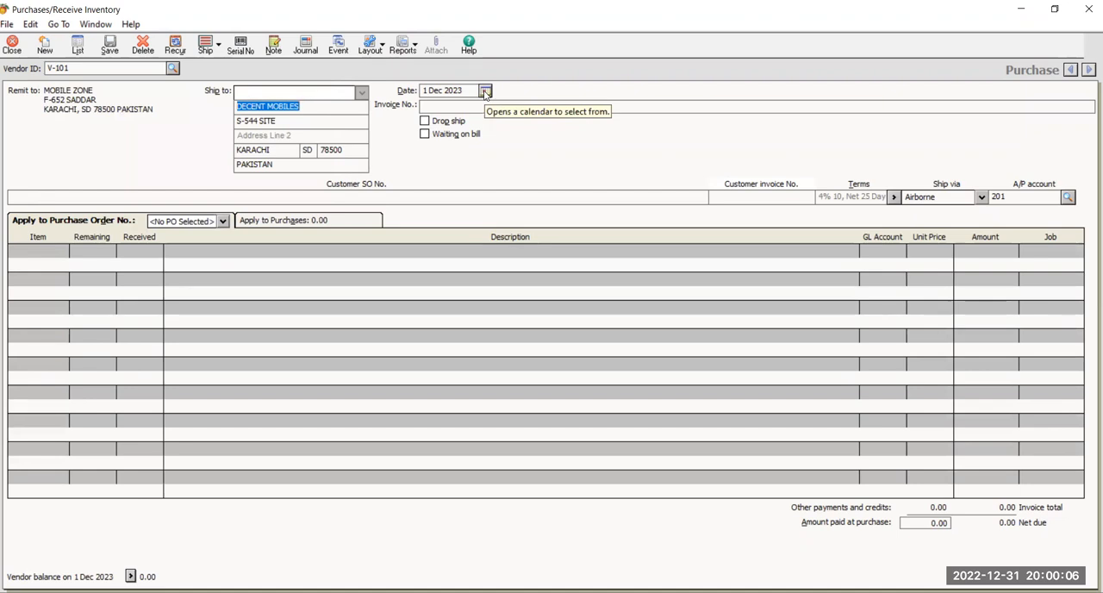
# Date the purchase 4 Dec 2023 and enter invoice number 45645.
pyautogui.click(485, 91)
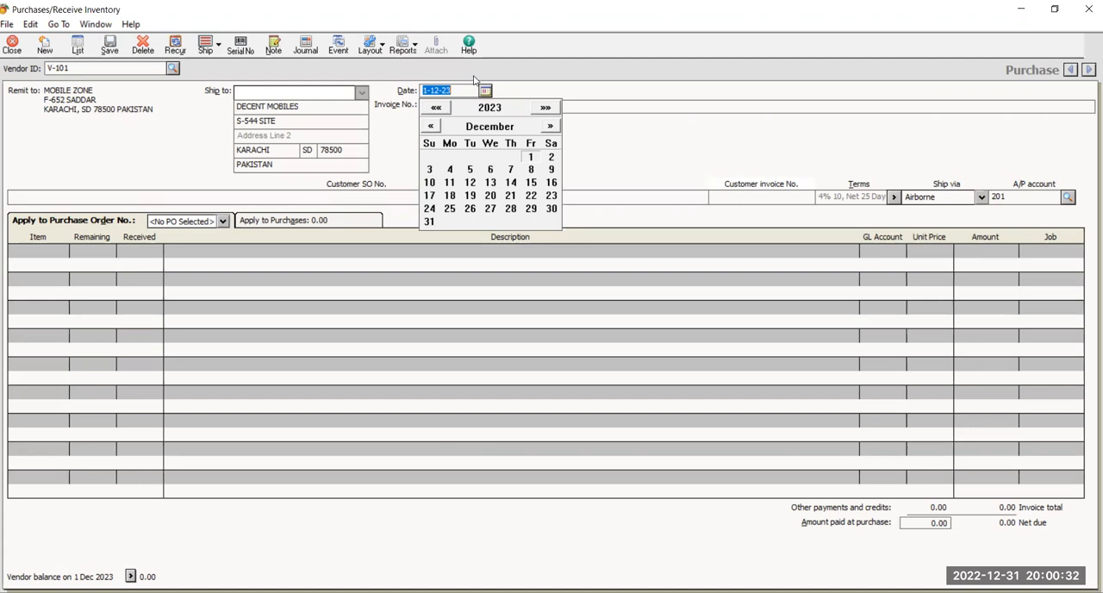
pyautogui.click(450, 170)
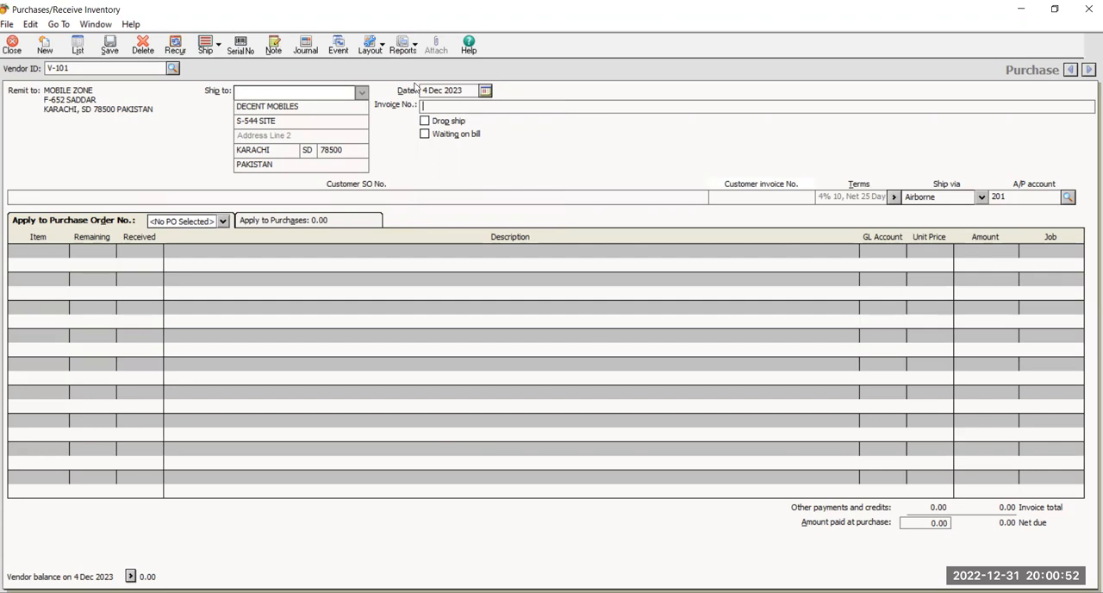
pyautogui.write('45645')
# Apply the purchase to MOBILE ZONE's open purchase order.
pyautogui.click(173, 218)
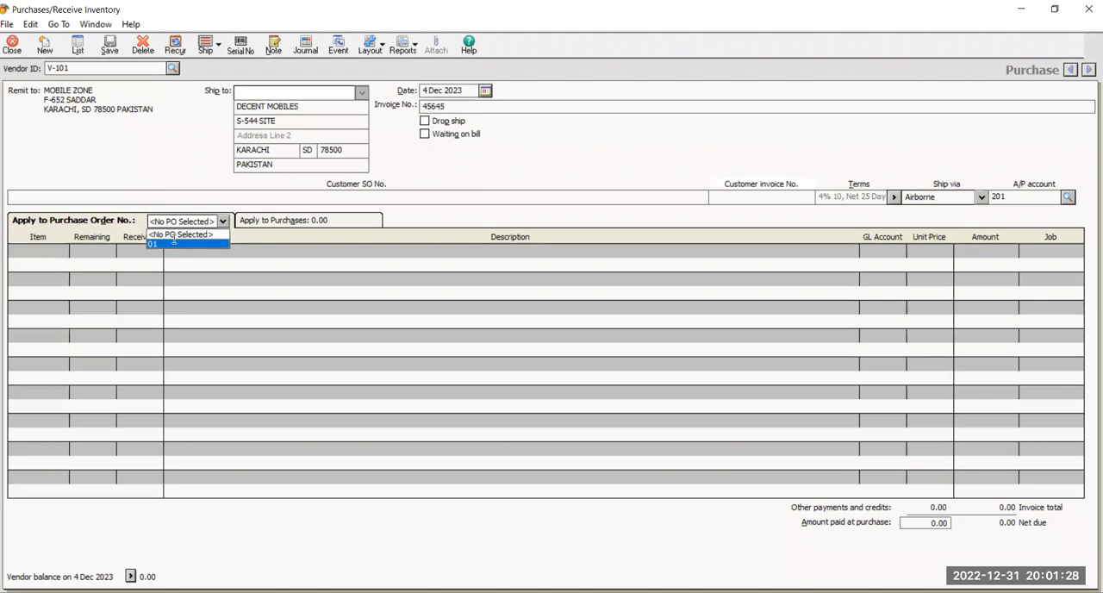
pyautogui.click(173, 243)
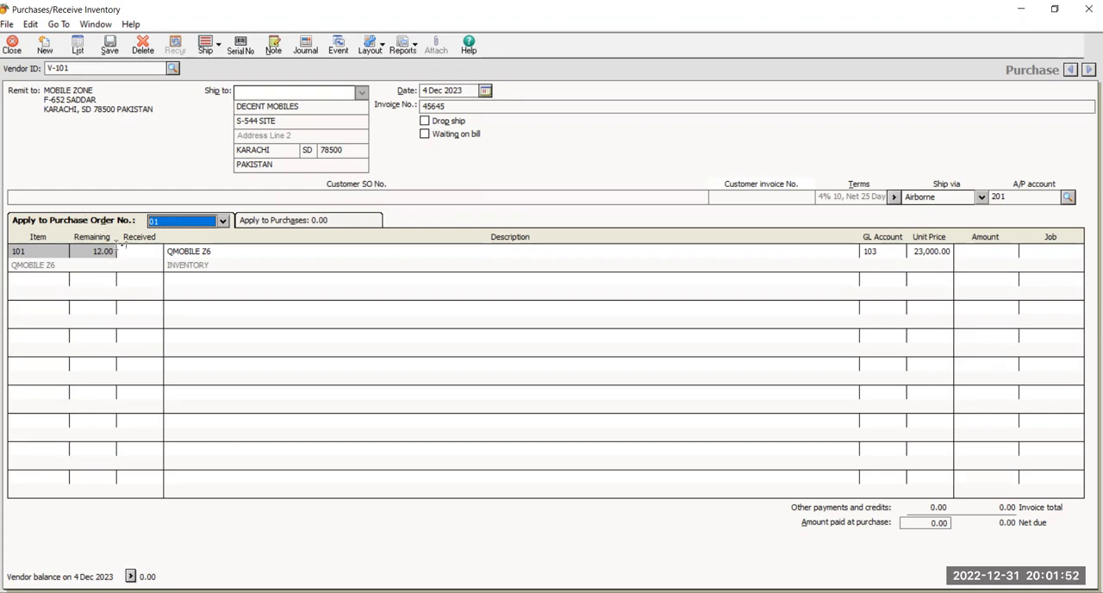
# Receive 12 units of QMOBILE Z6 on the purchase order line, then save the purchase and close the window.
pyautogui.click(129, 249)
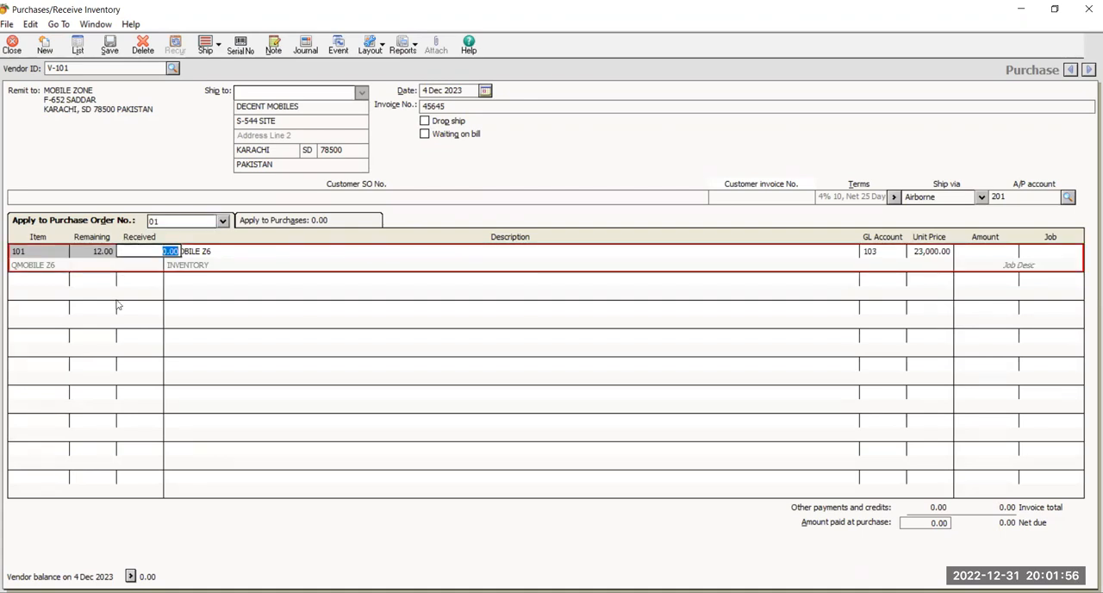
pyautogui.write('12')
pyautogui.press('Tab')
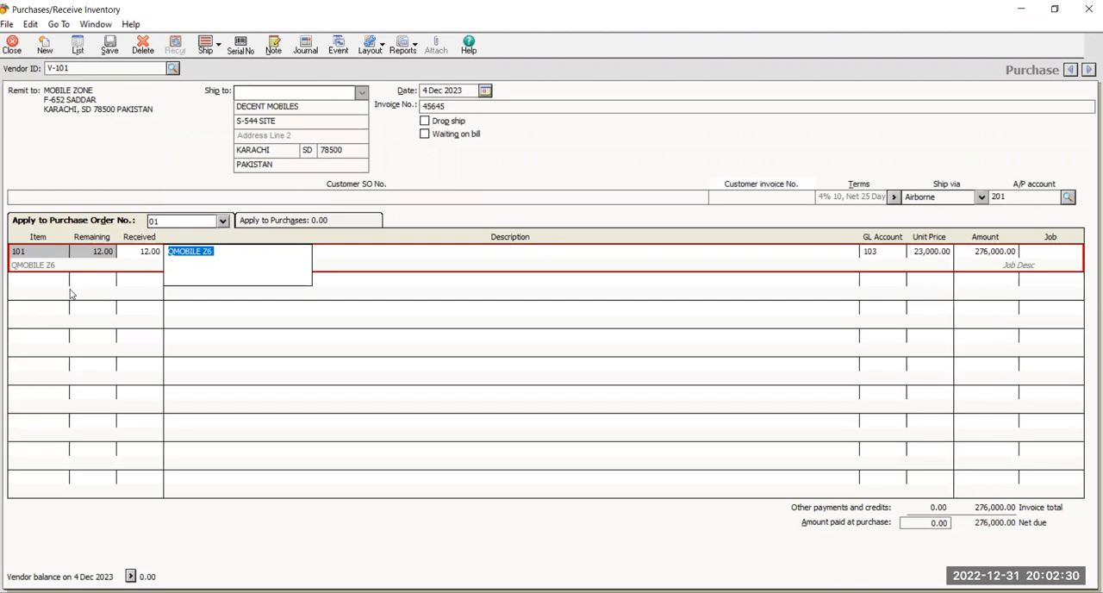
pyautogui.click(102, 51)
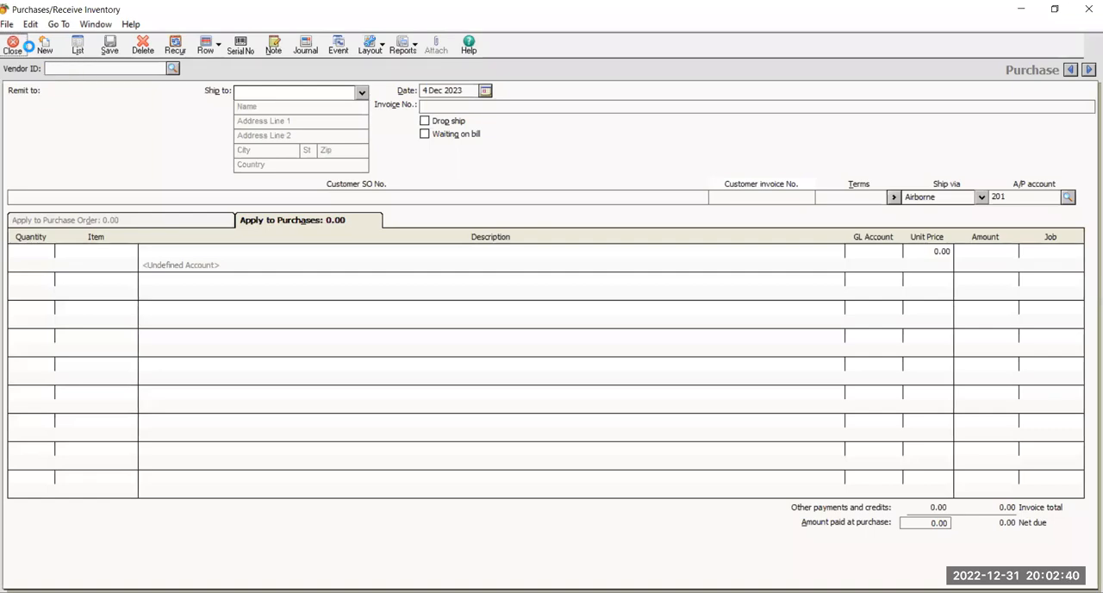
pyautogui.click(27, 46)
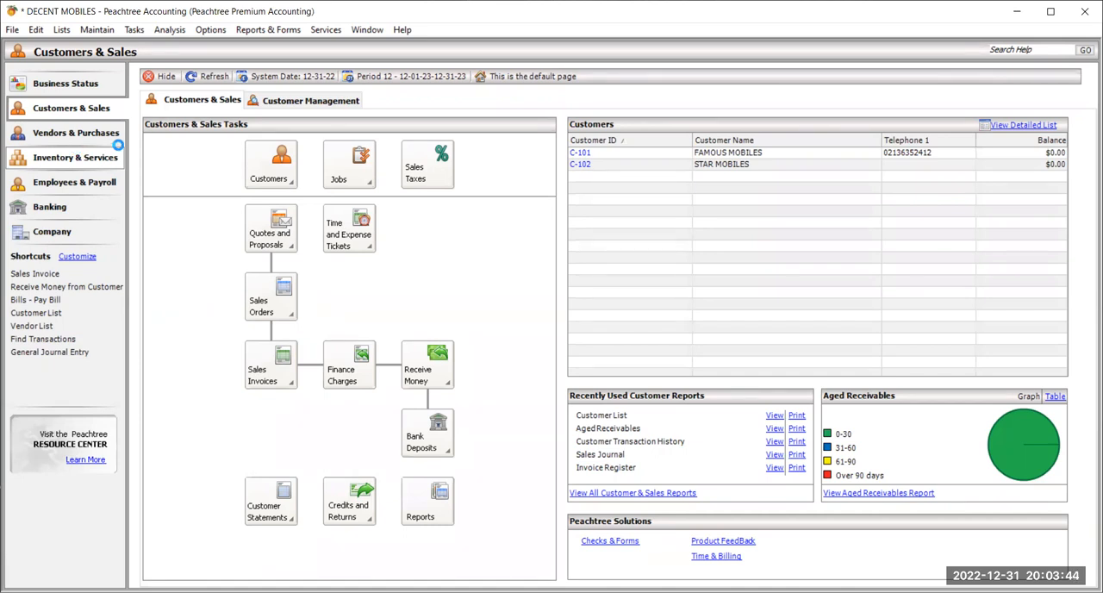
# Review the saved MOBILE ZONE purchase in a maximized Purchases/Receive Inventory window, then save it again and close the window.
pyautogui.click(134, 29)
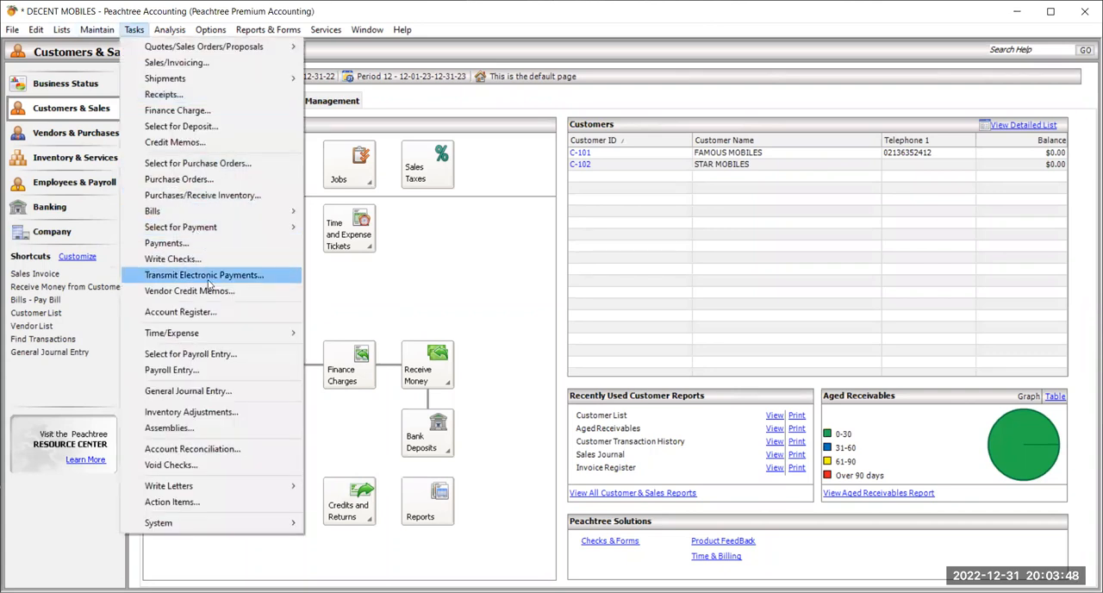
pyautogui.click(231, 195)
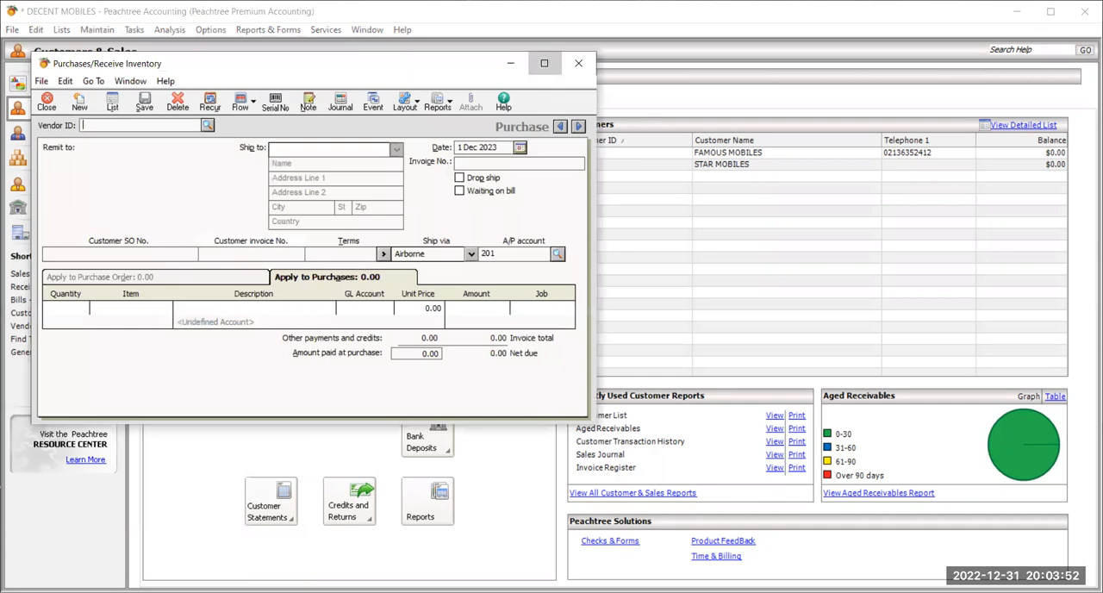
pyautogui.click(544, 66)
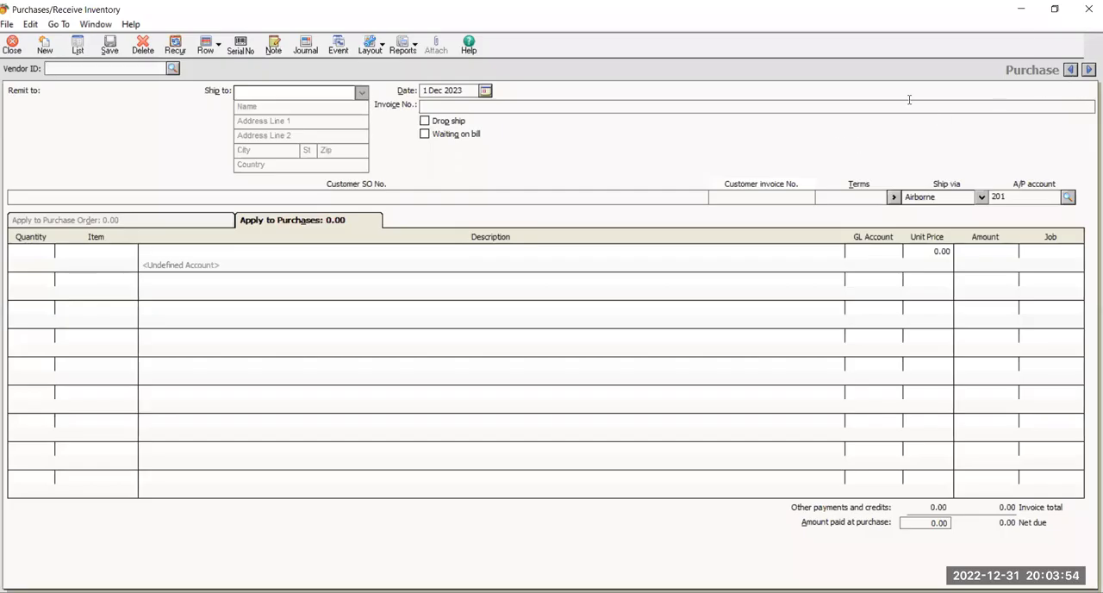
pyautogui.click(1069, 70)
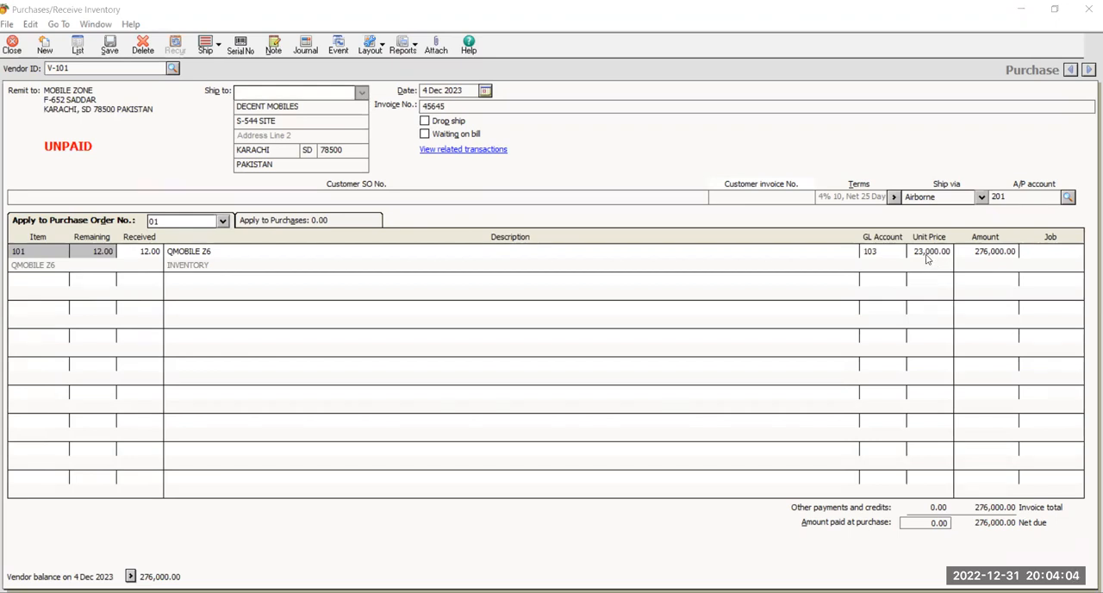
pyautogui.click(929, 250)
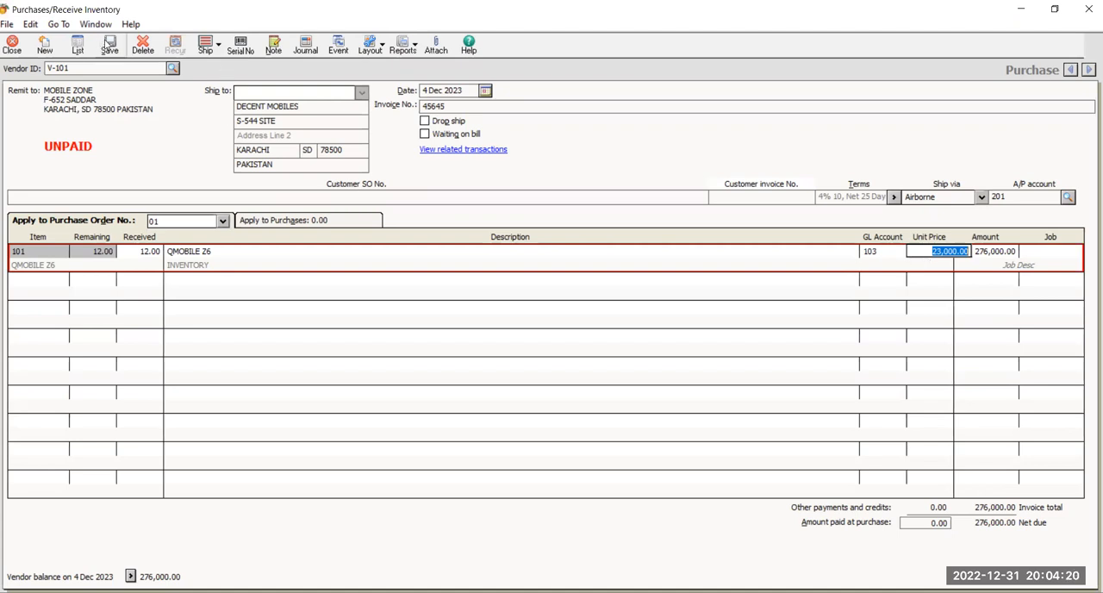
pyautogui.click(109, 45)
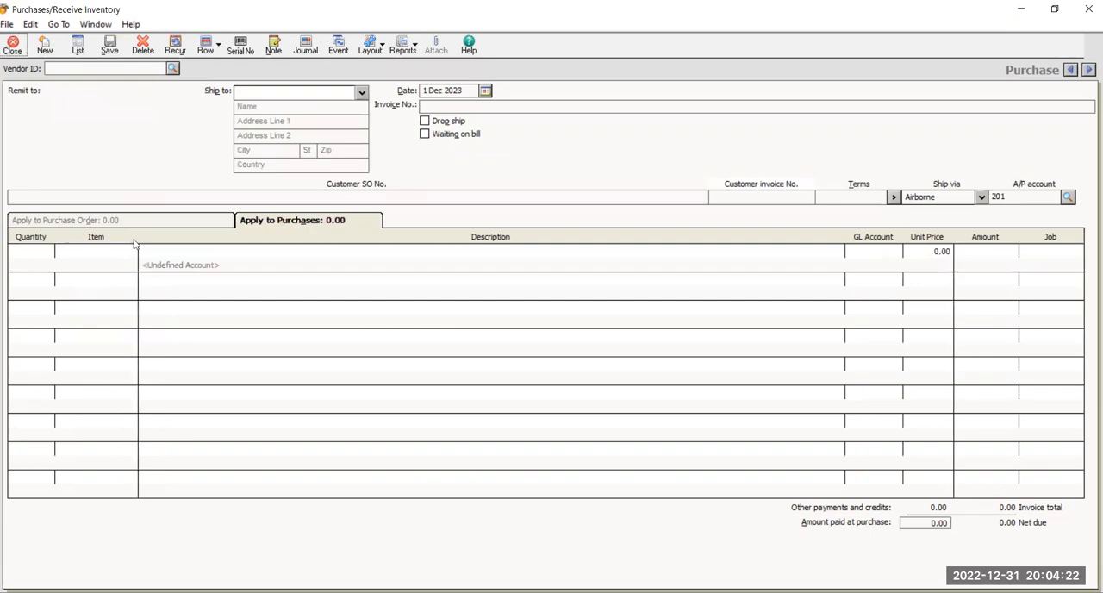
pyautogui.press('Escape')
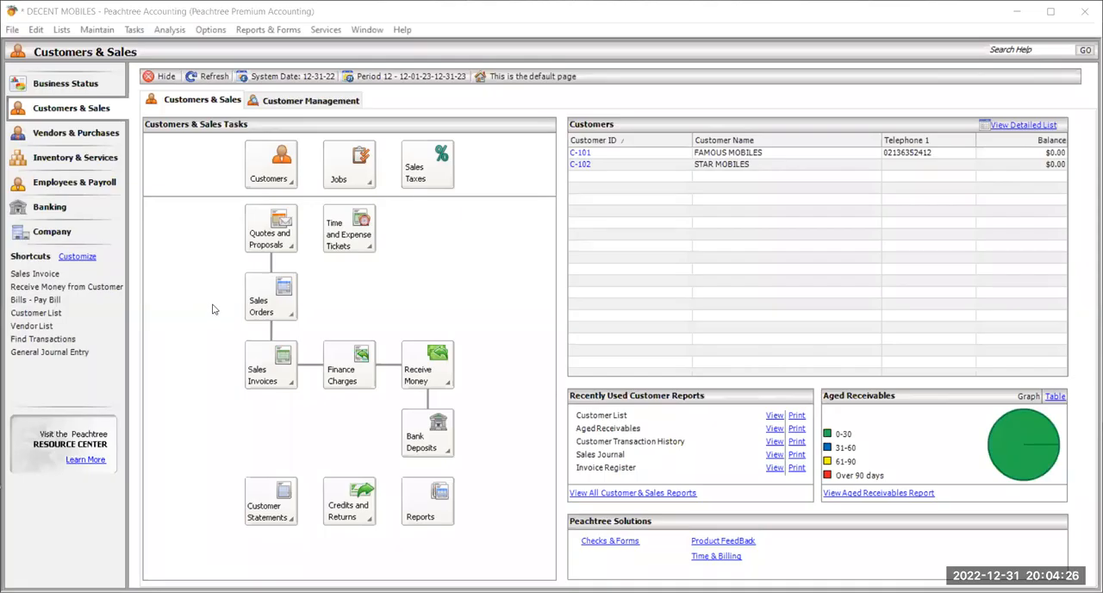
# Start a vendor credit memo in a maximized window and choose MOBILE ZONE as its vendor.
pyautogui.click(140, 34)
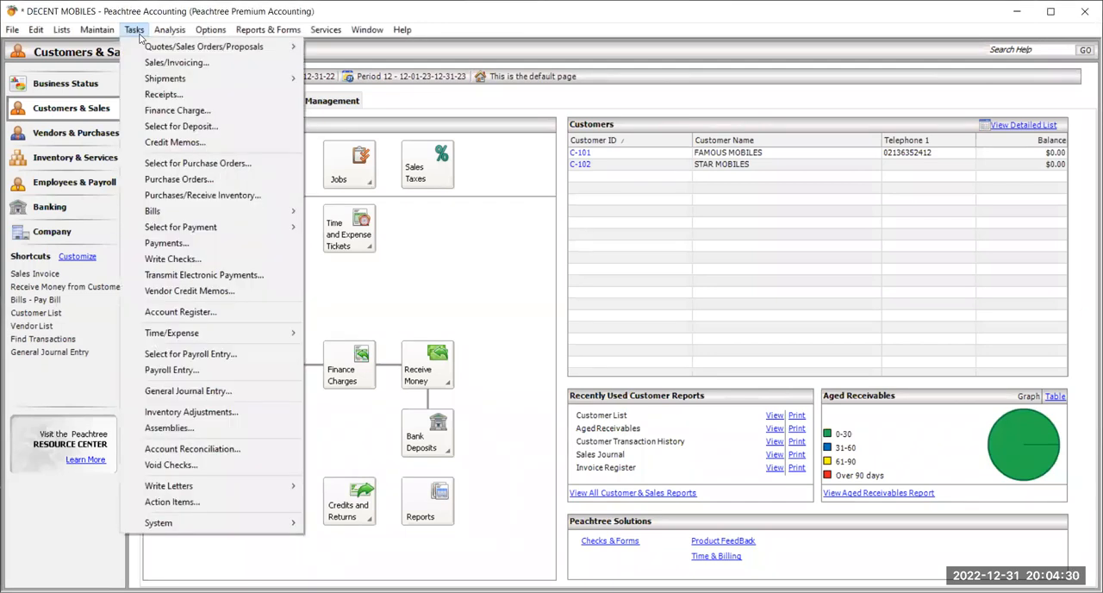
pyautogui.click(257, 293)
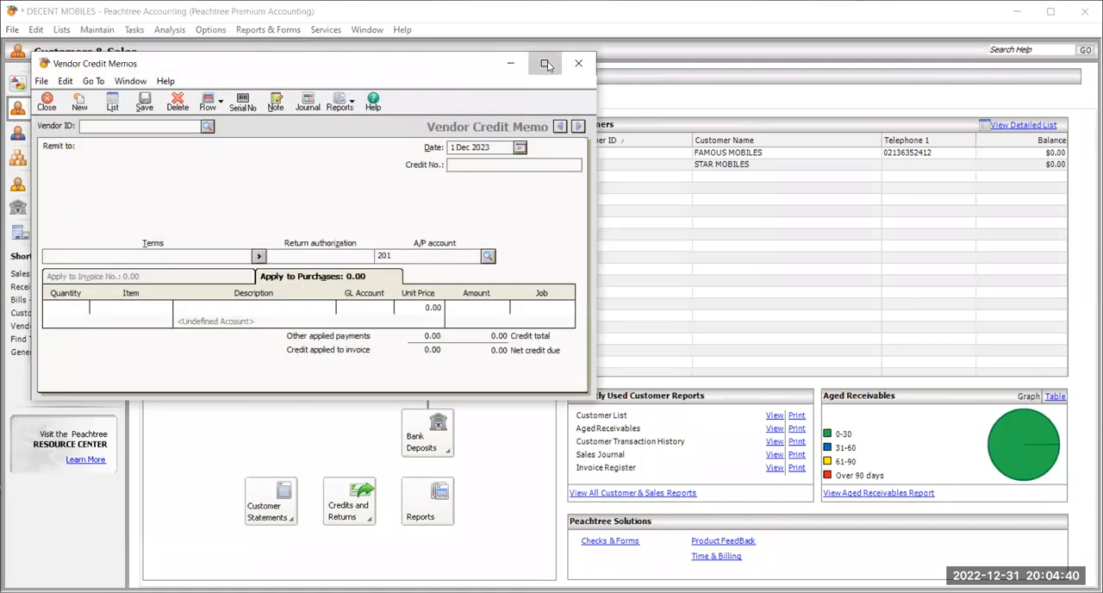
pyautogui.click(545, 64)
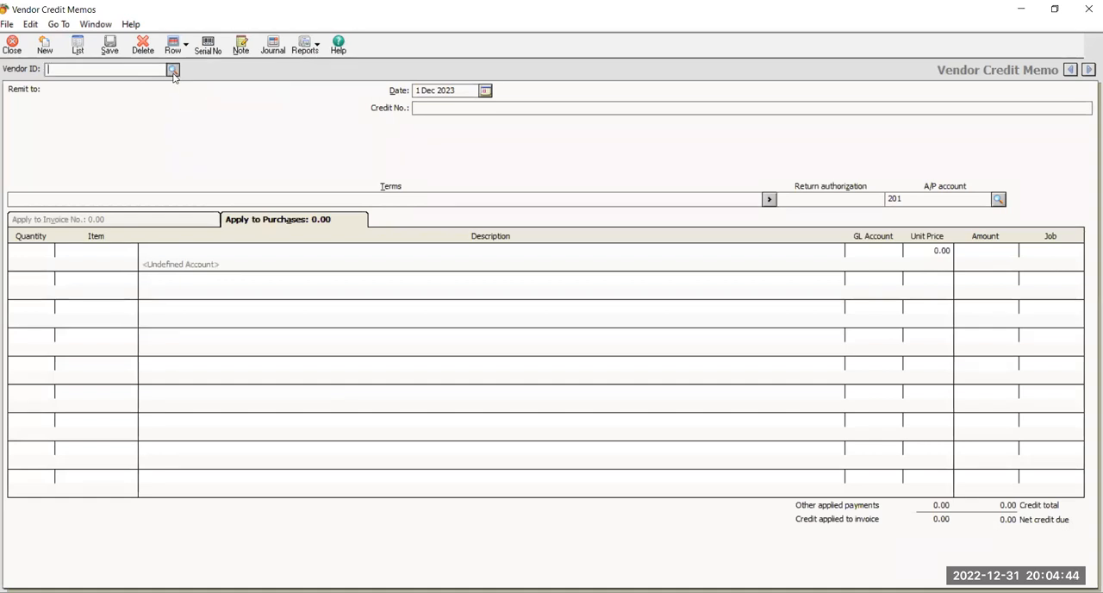
pyautogui.click(173, 70)
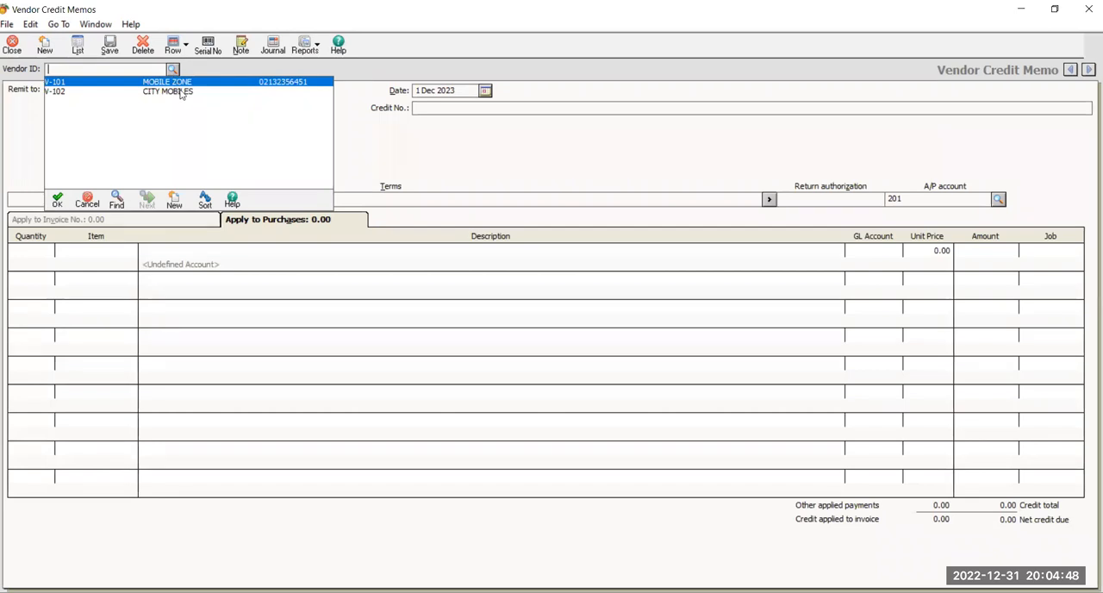
pyautogui.press('Return')
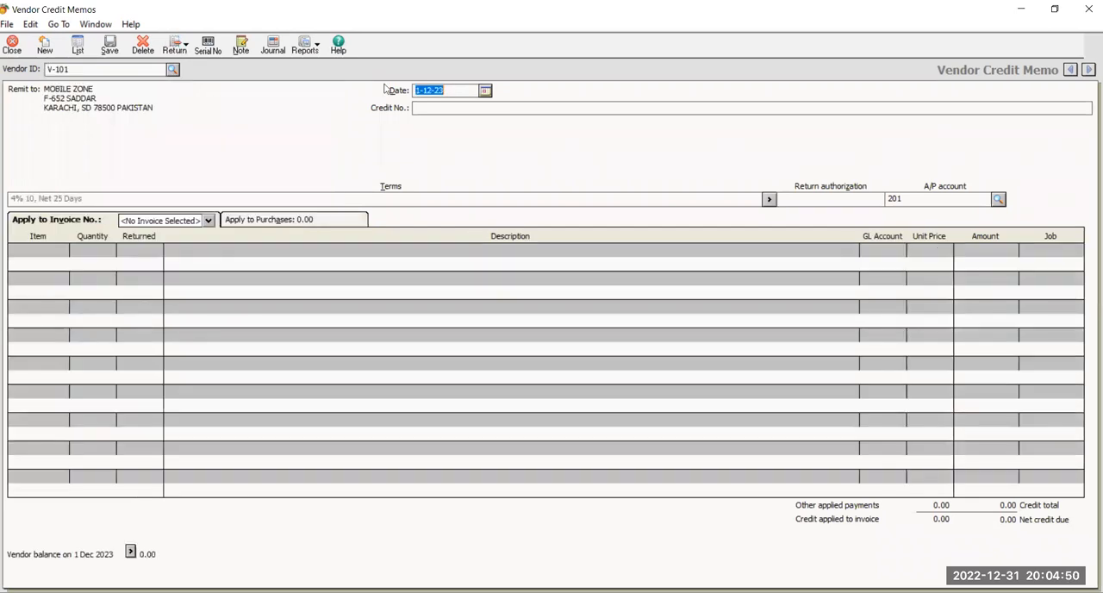
# Date the credit memo 11 Dec 2023 and enter credit number 39655.
pyautogui.click(490, 90)
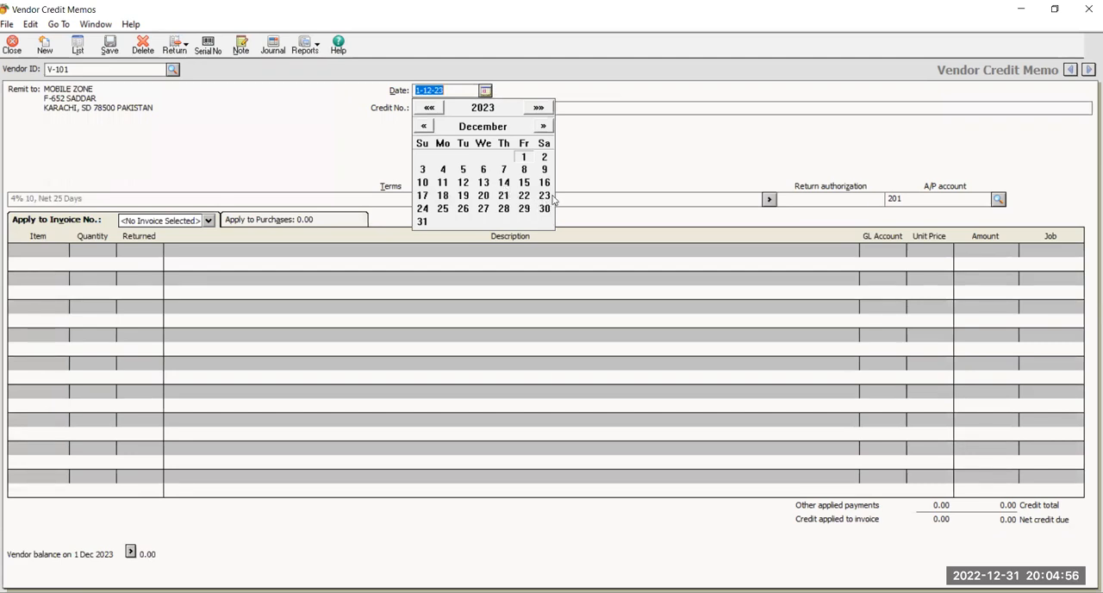
pyautogui.click(442, 182)
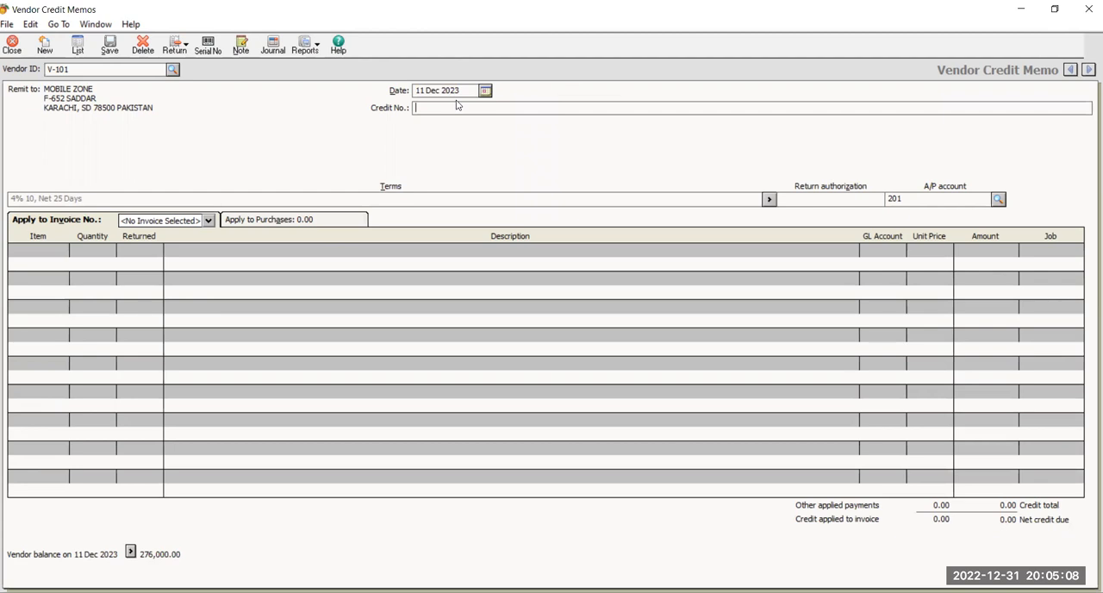
pyautogui.write('39655')
# Return 3 units of QMOBILE Z6 against invoice 45645, then save and close the credit memo.
pyautogui.click(162, 225)
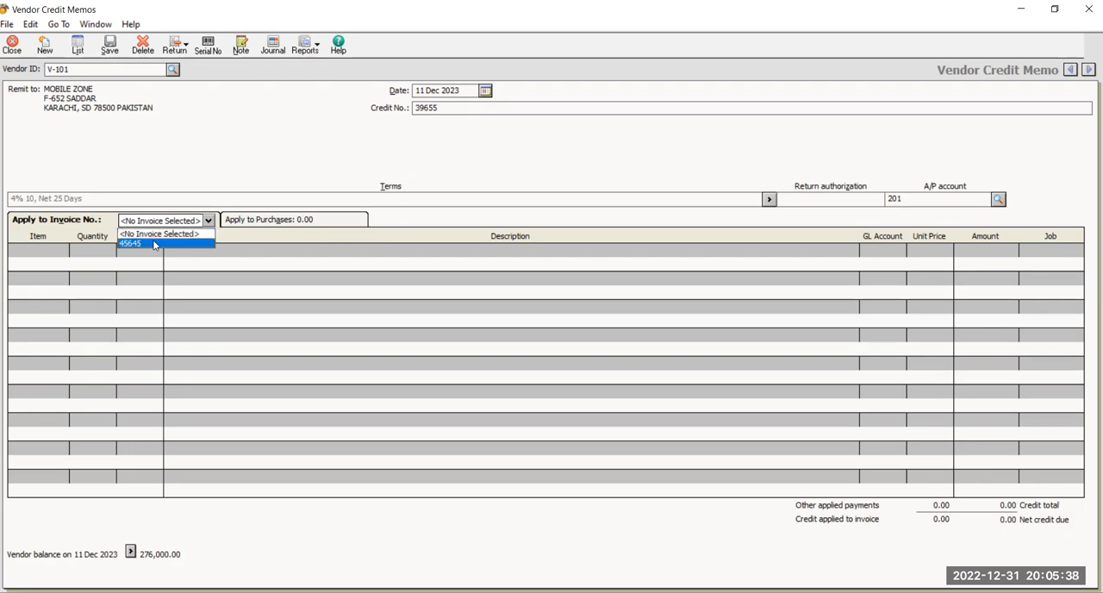
pyautogui.click(154, 244)
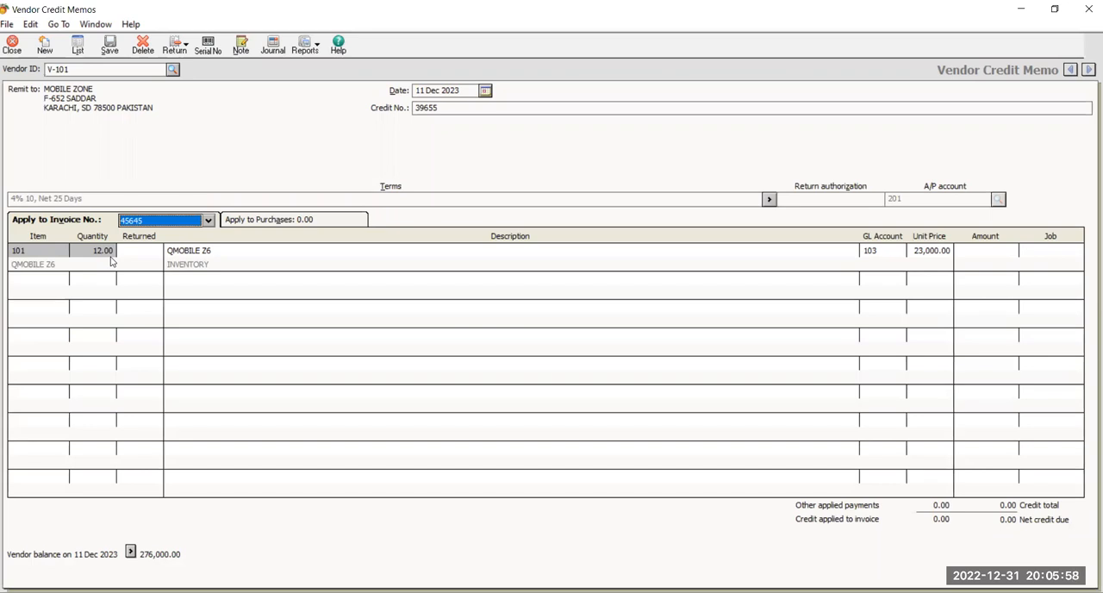
pyautogui.click(149, 260)
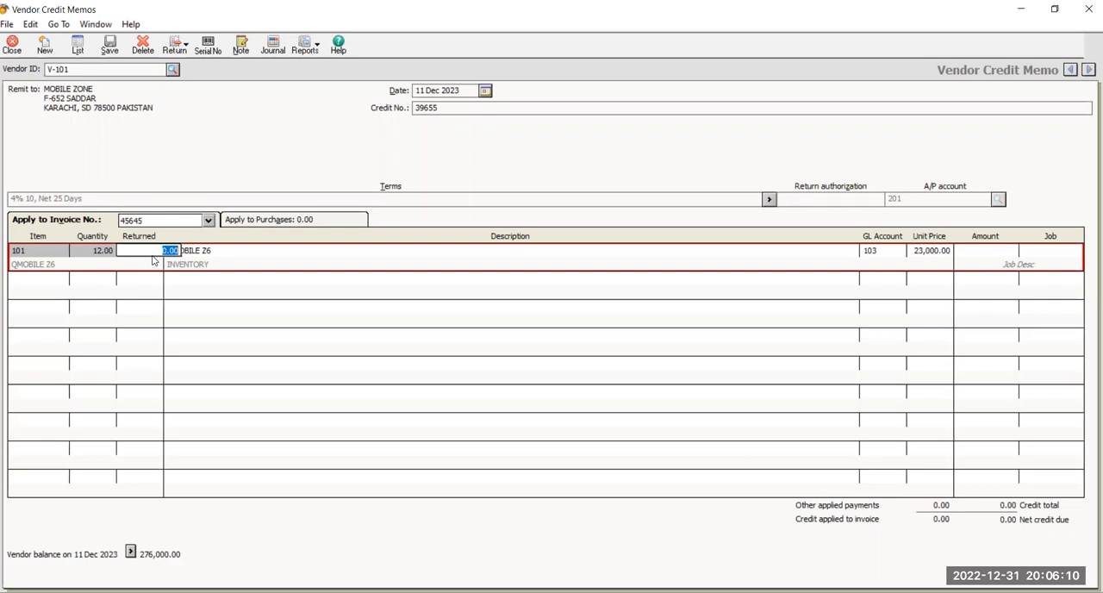
pyautogui.write('3')
pyautogui.press('Tab')
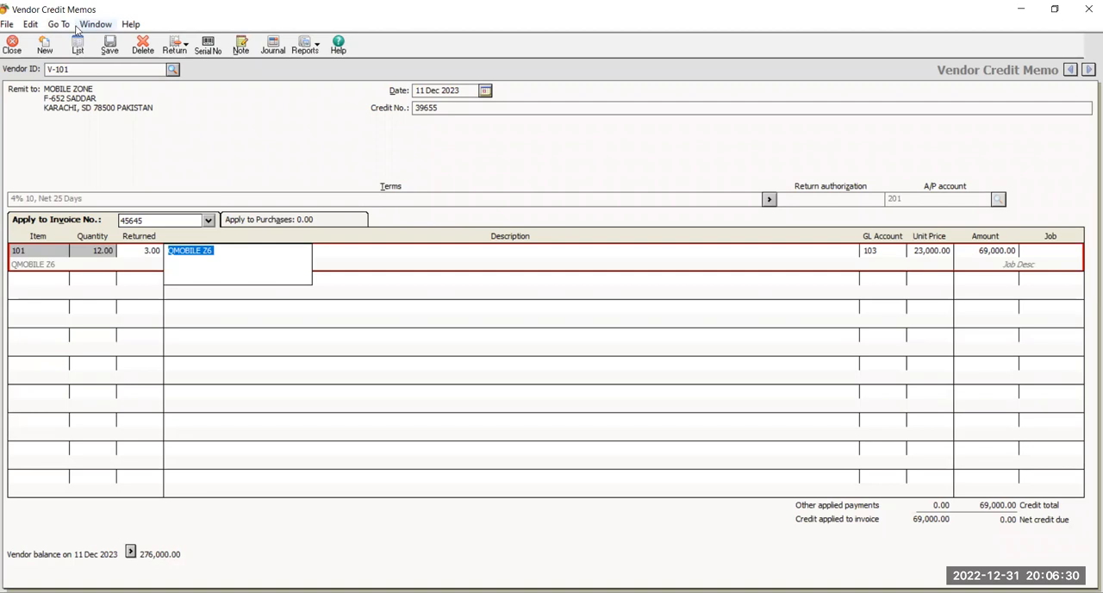
pyautogui.click(121, 48)
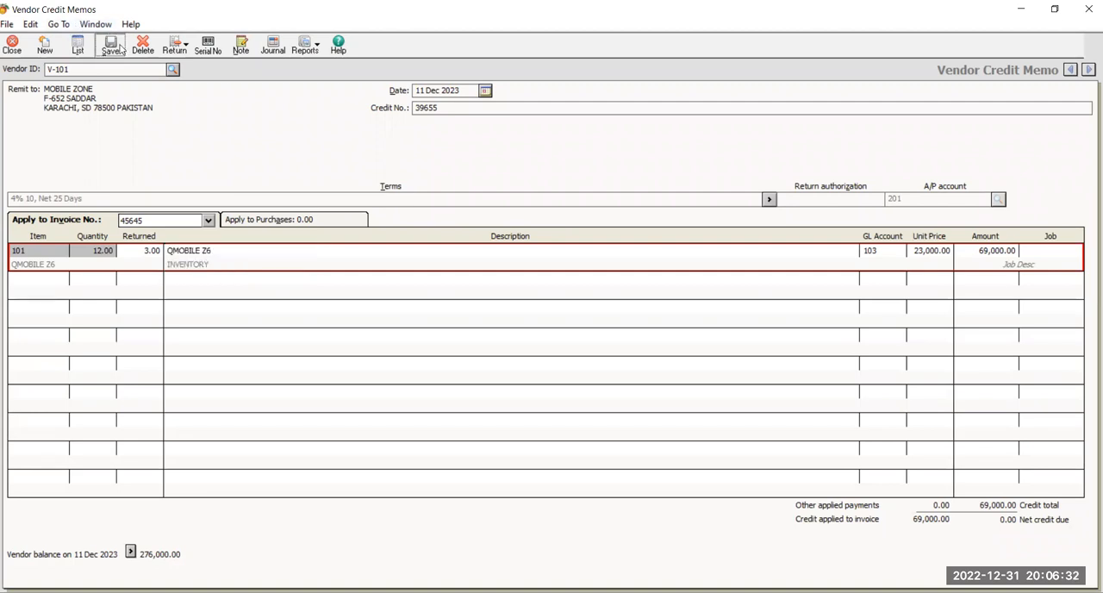
pyautogui.click(25, 43)
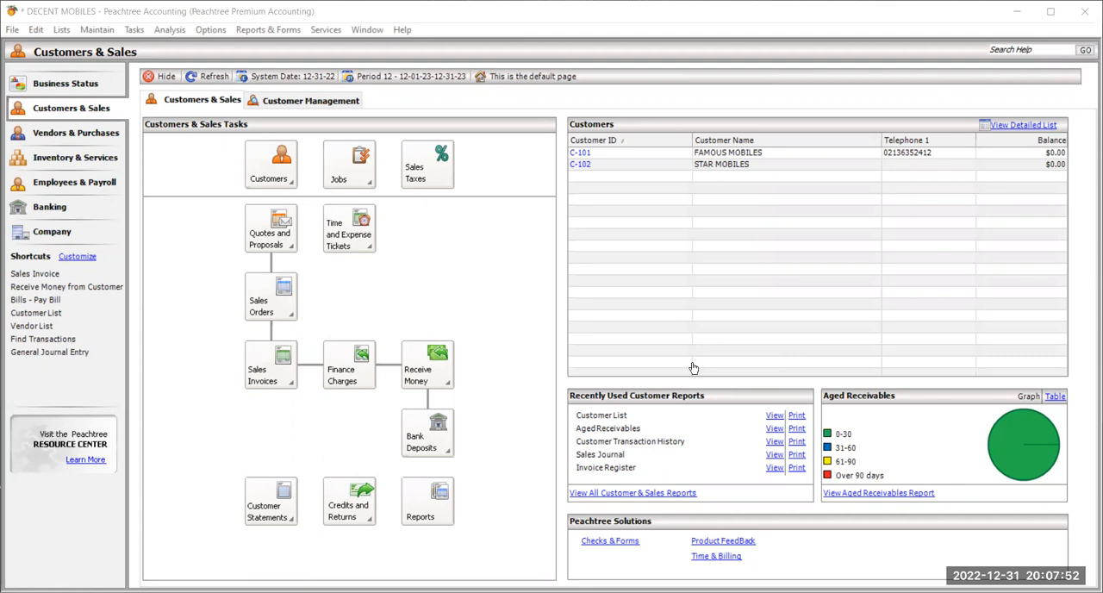
# Start a payment from the HBL BANK cash account in a maximized window and choose MOBILE ZONE as the vendor.
pyautogui.click(135, 30)
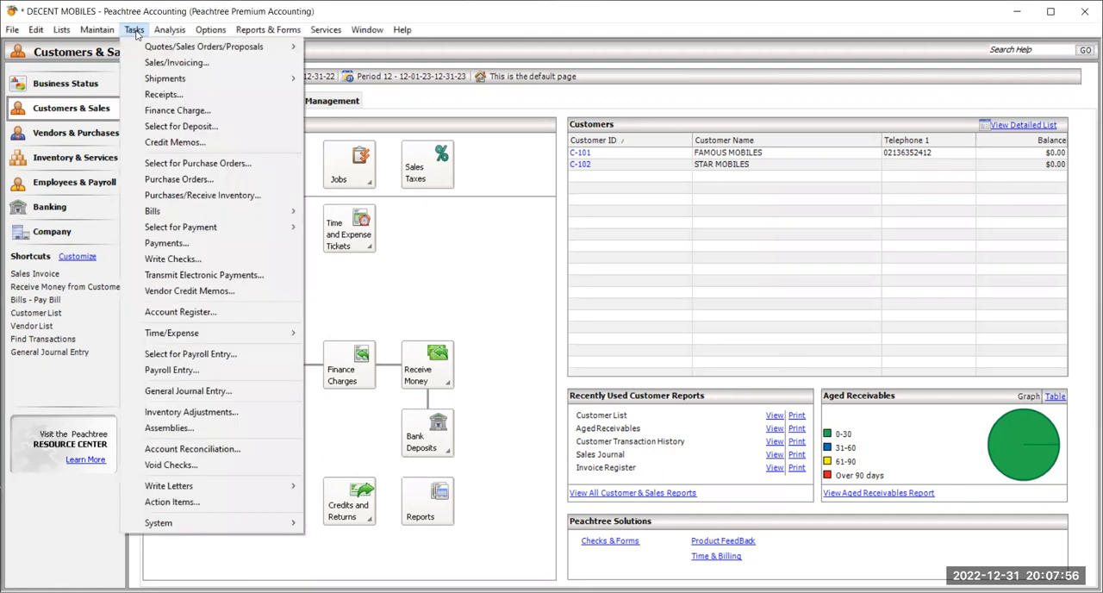
pyautogui.click(219, 250)
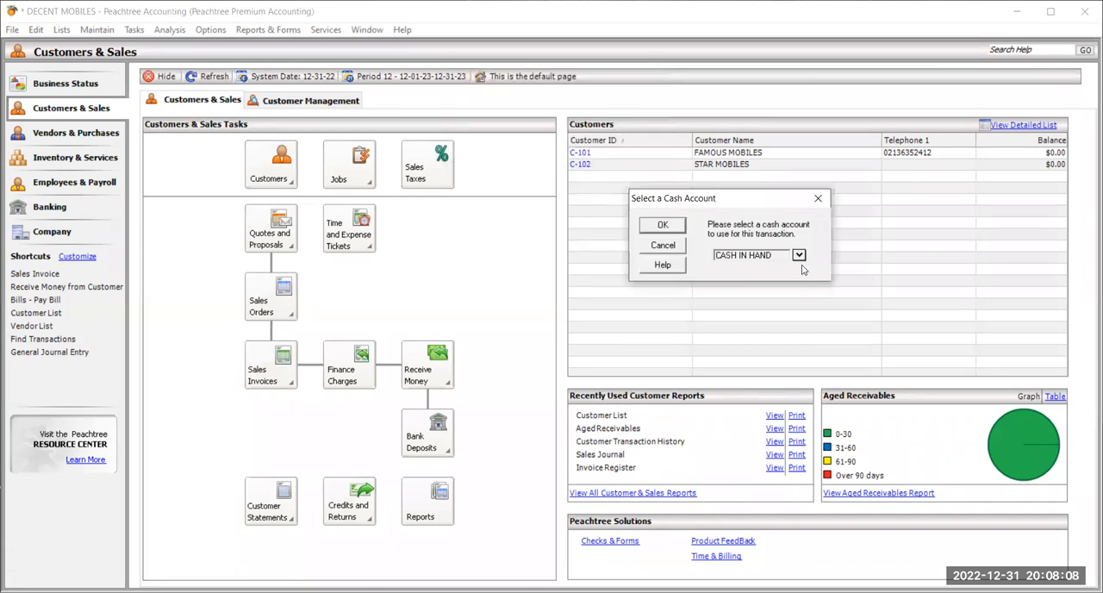
pyautogui.click(799, 255)
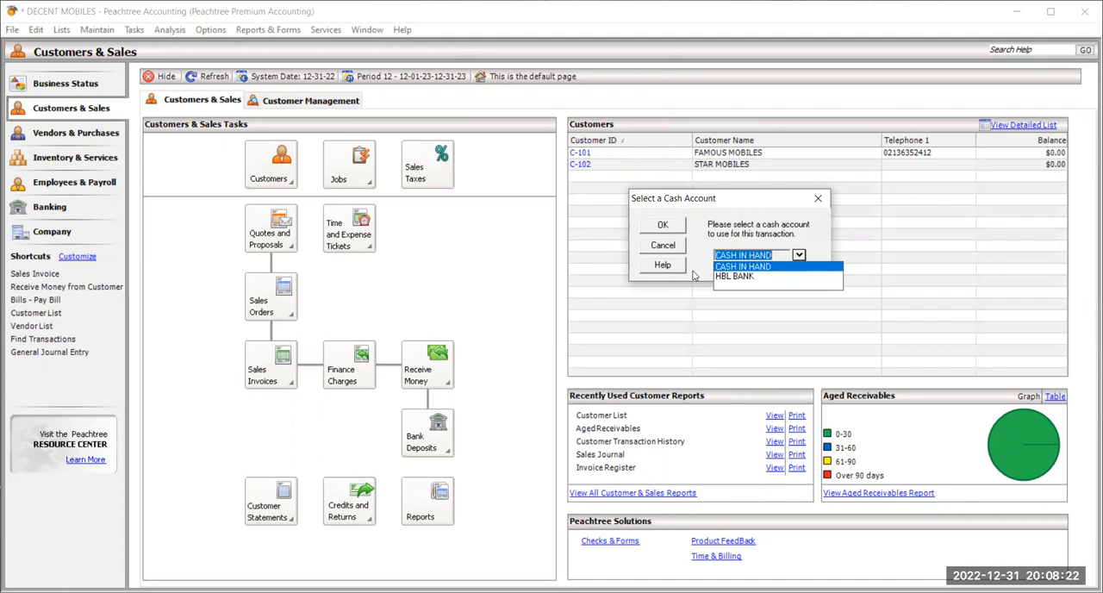
pyautogui.click(748, 278)
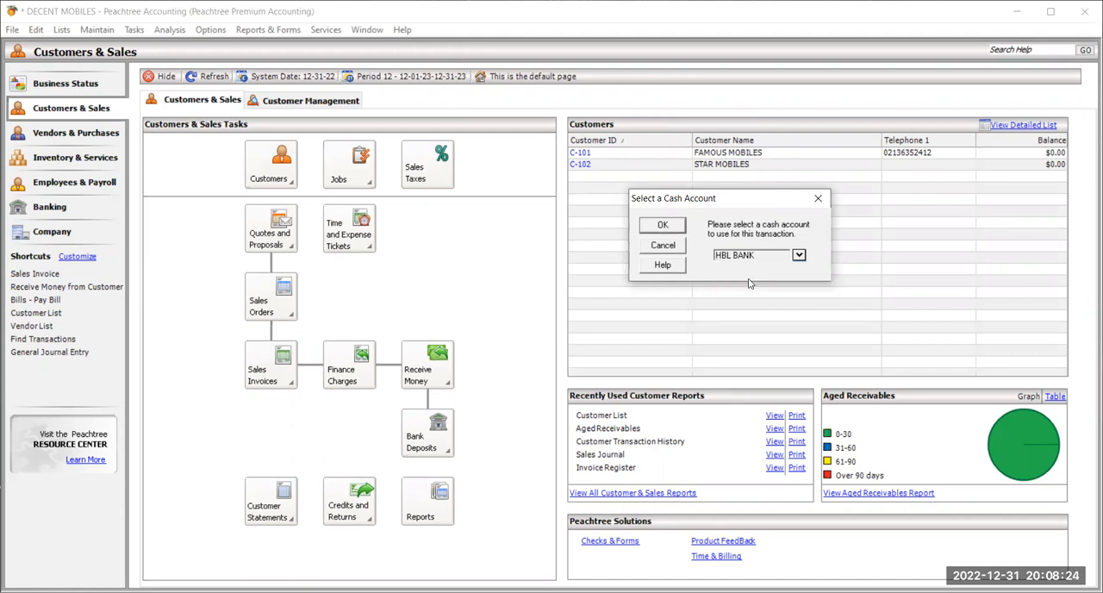
pyautogui.click(665, 225)
pyautogui.click(665, 225)
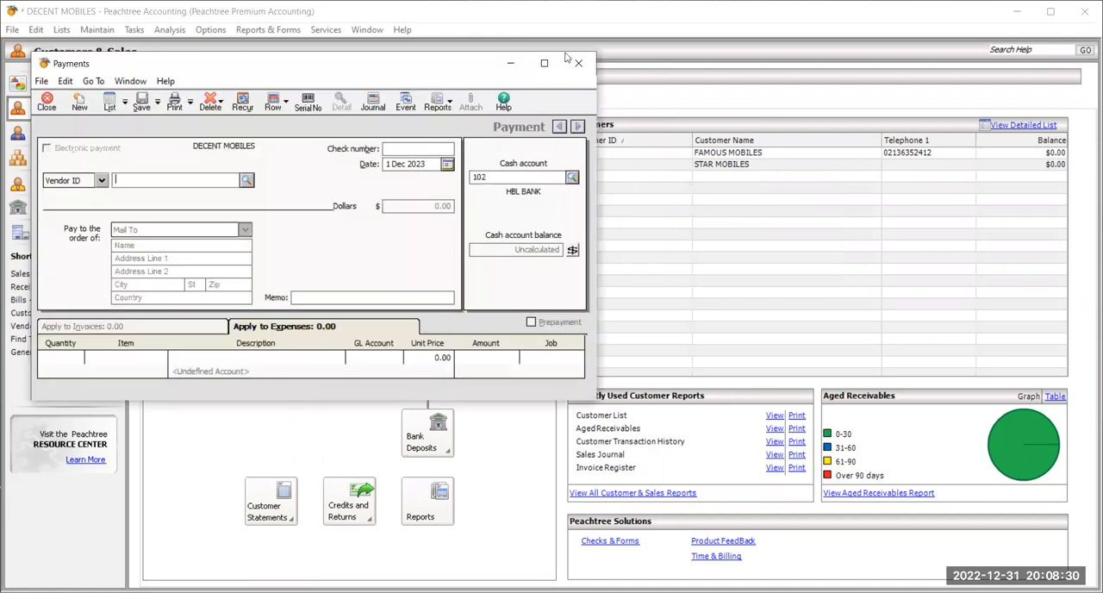
pyautogui.click(548, 66)
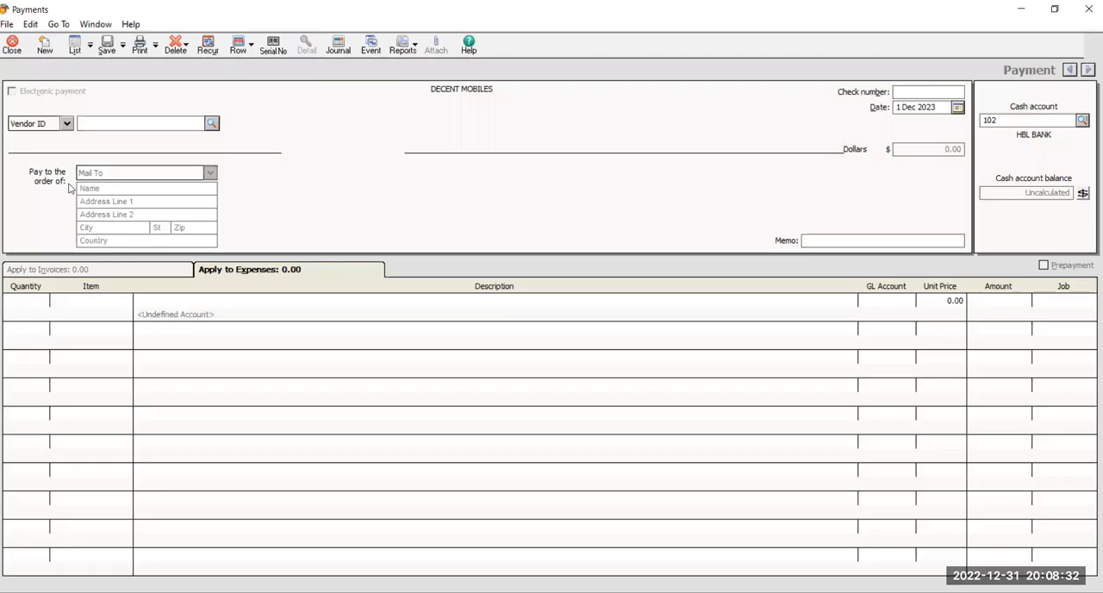
pyautogui.click(214, 124)
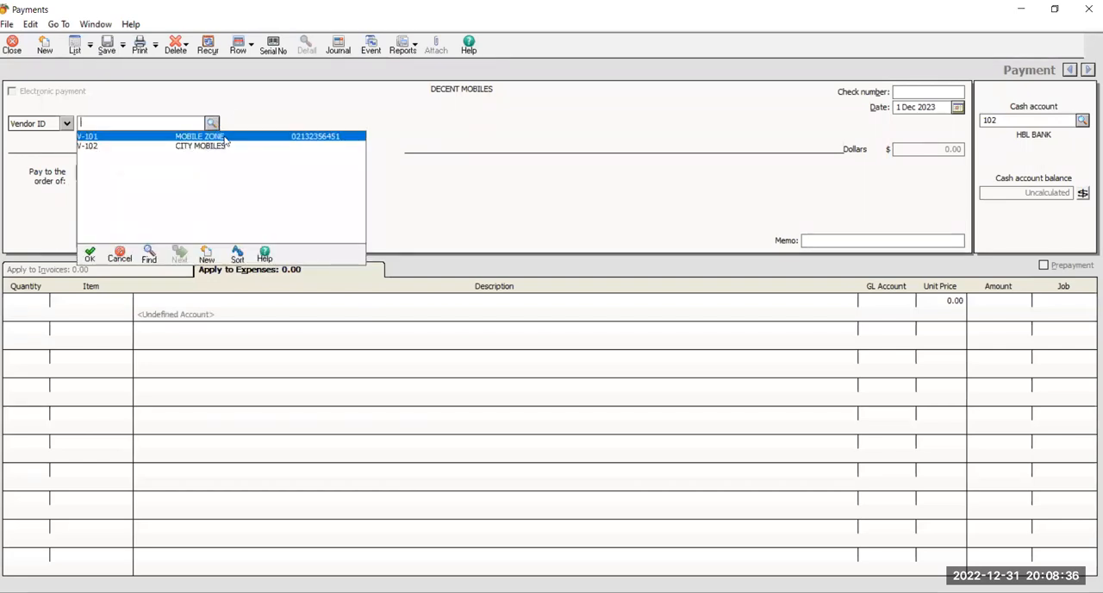
pyautogui.doubleClick(224, 136)
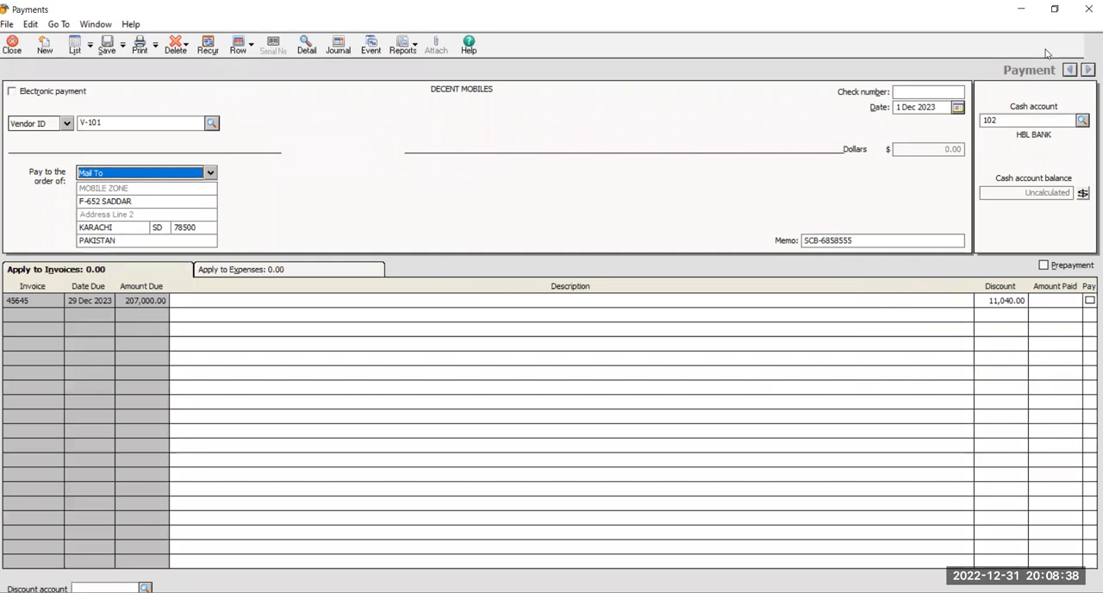
# Enter 23554441 as the check number of the MOBILE ZONE payment.
pyautogui.click(929, 89)
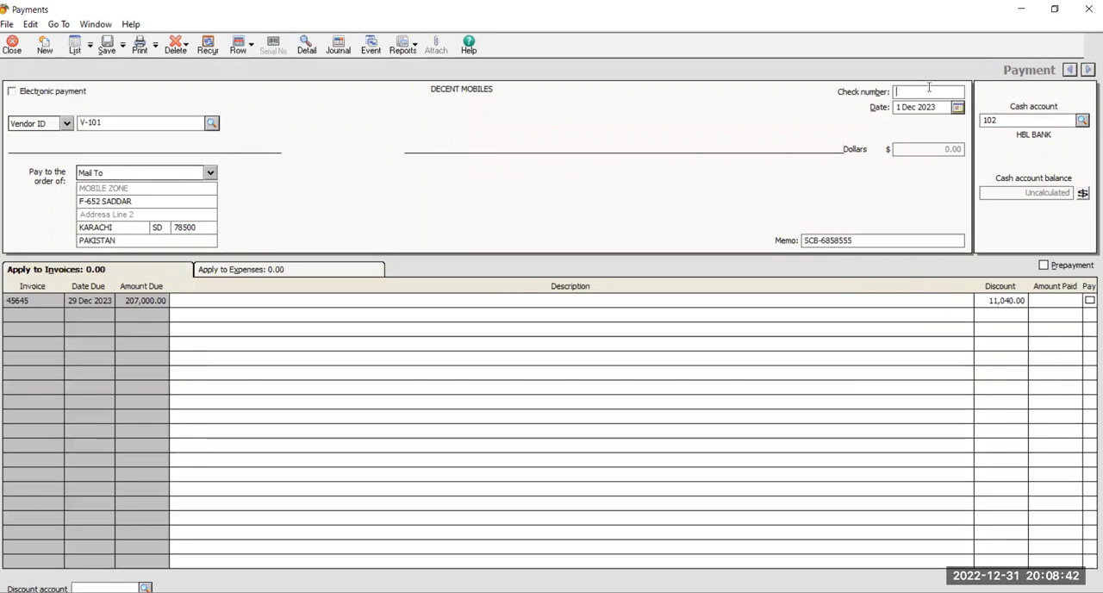
pyautogui.write('23554441')
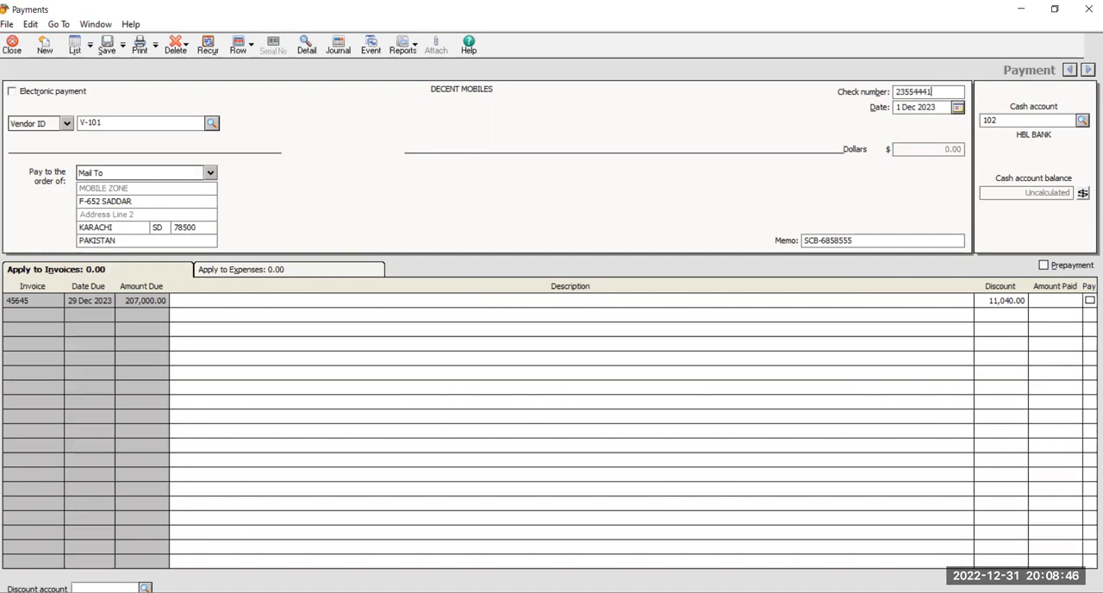
# Try 18, 16 and 15 Dec 2023 as the payment date to compare the effect on the invoice discount.
pyautogui.click(958, 107)
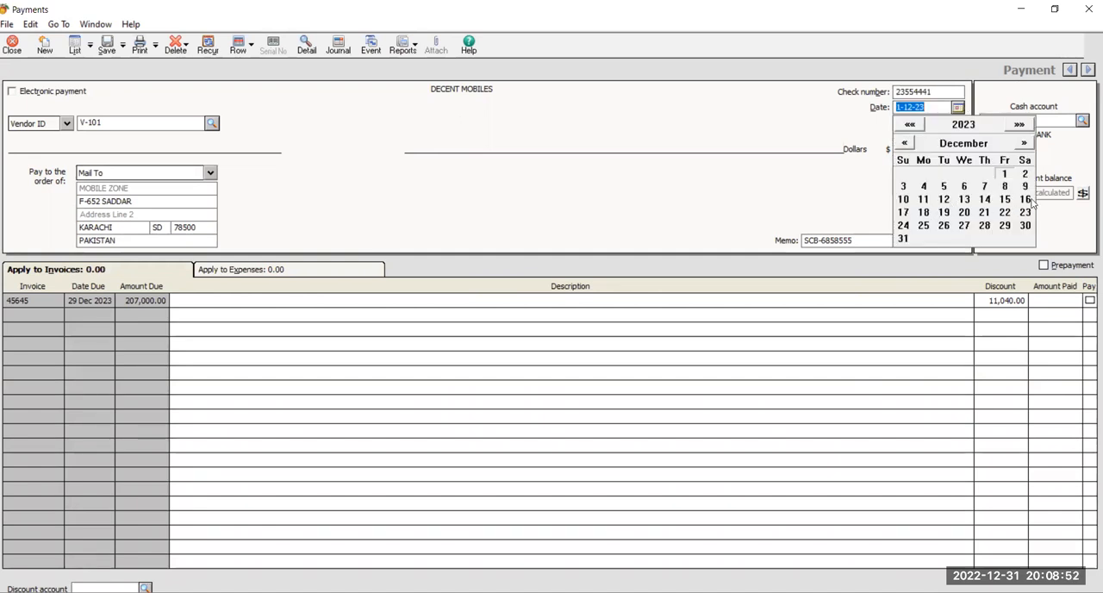
pyautogui.click(921, 212)
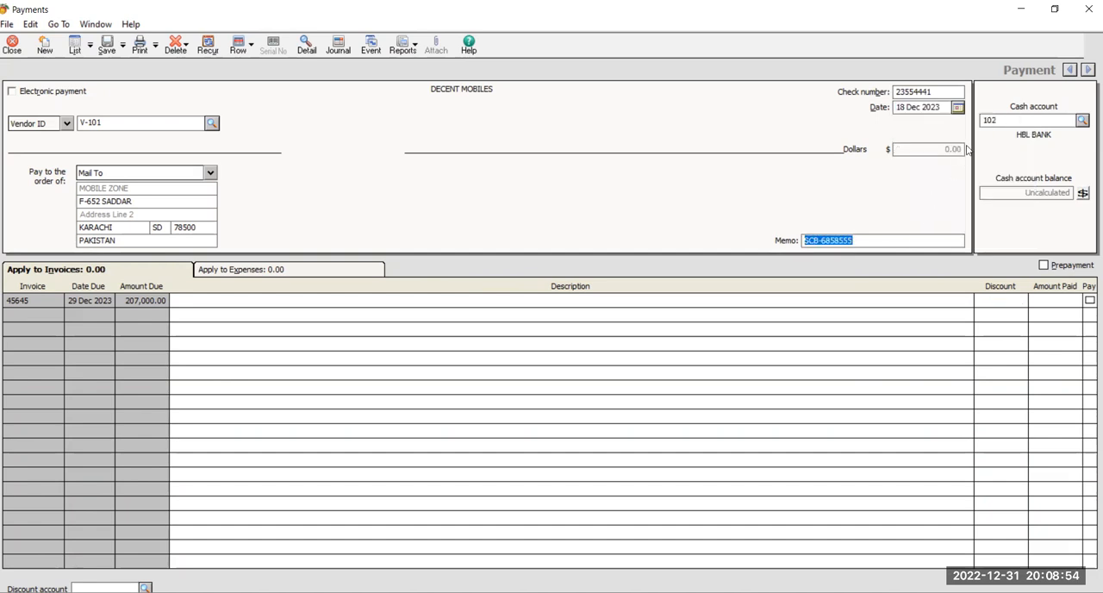
pyautogui.click(957, 106)
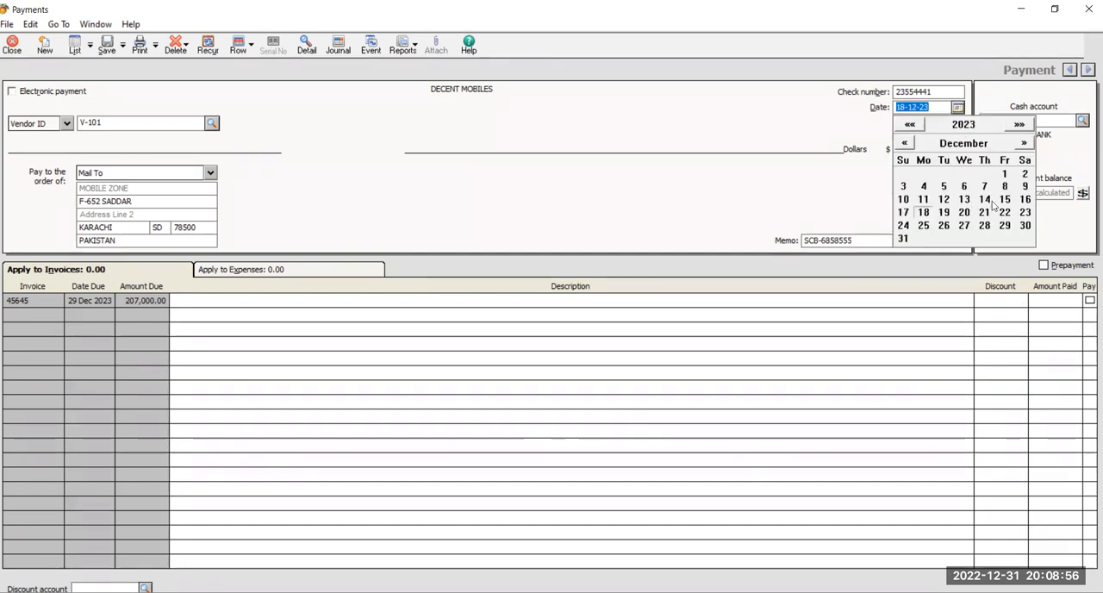
pyautogui.click(1025, 199)
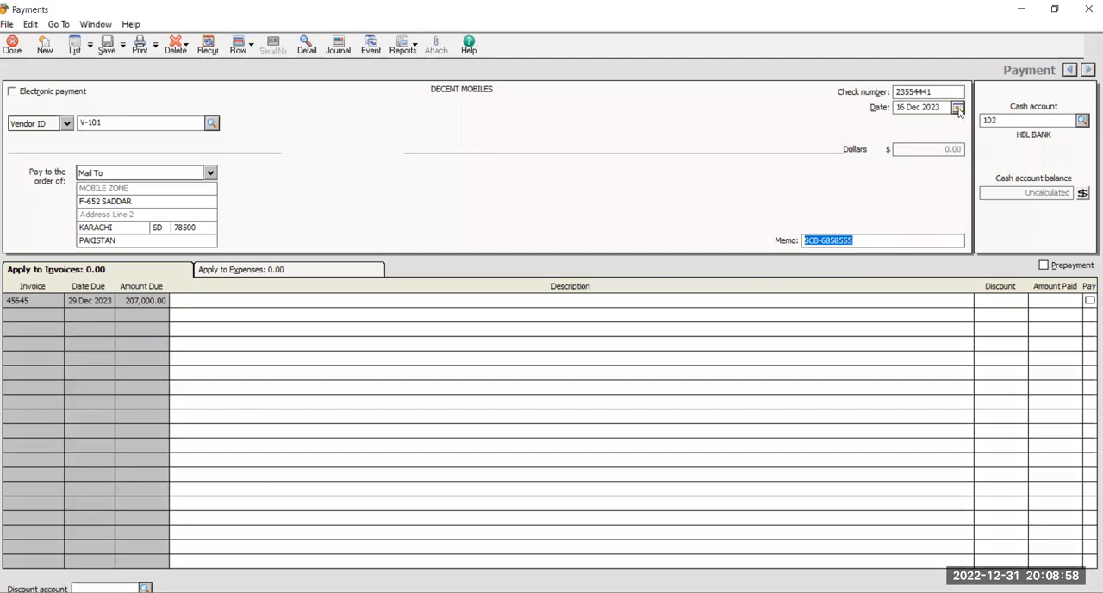
pyautogui.click(957, 107)
pyautogui.click(1002, 201)
# Date the payment 9 Dec 2023.
pyautogui.click(957, 109)
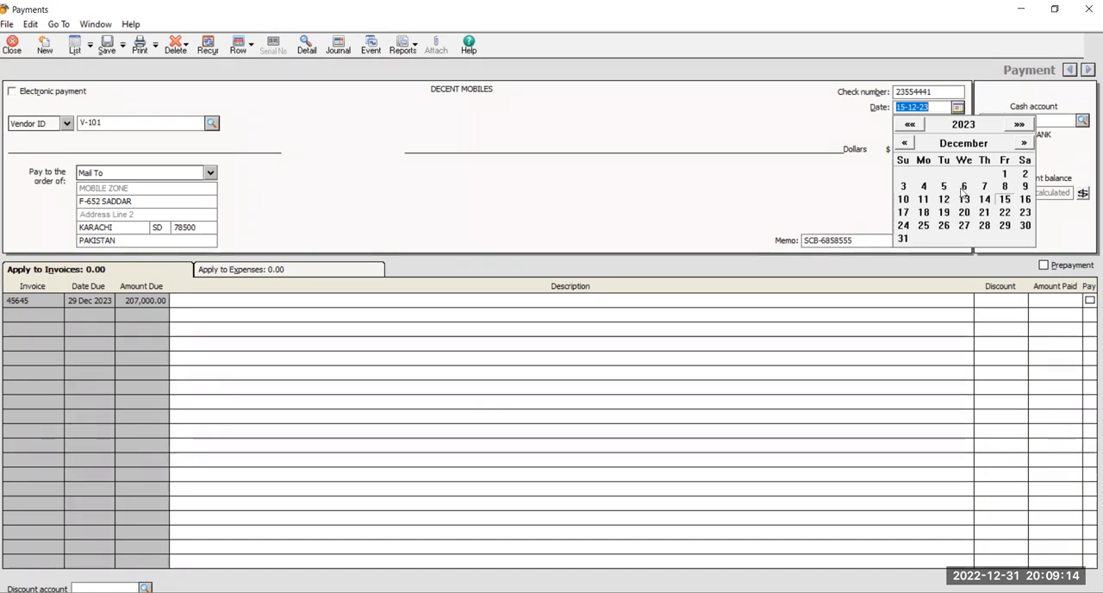
pyautogui.click(1025, 186)
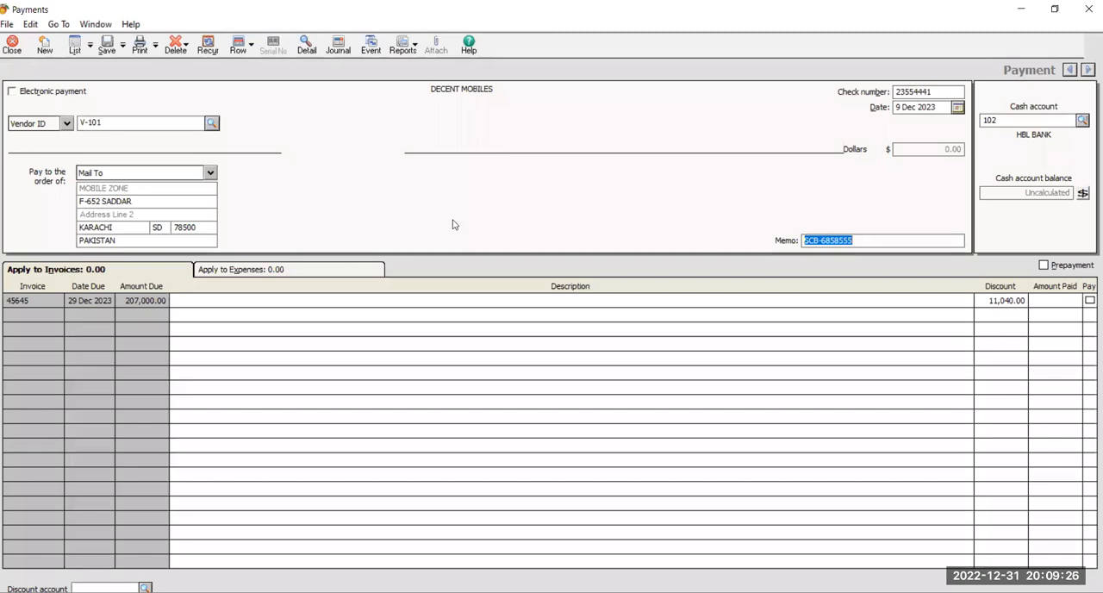
pyautogui.hotkey('alt', 'Tab')
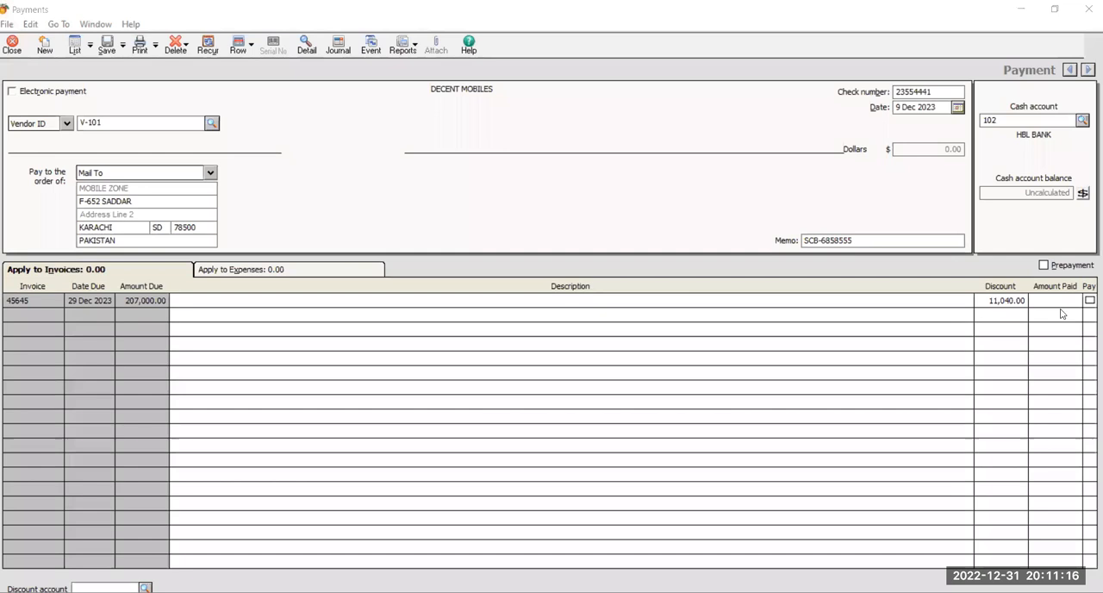
# Mark invoice 45645 for payment with its discount applied, keeping the payment window maximized.
pyautogui.click(1090, 301)
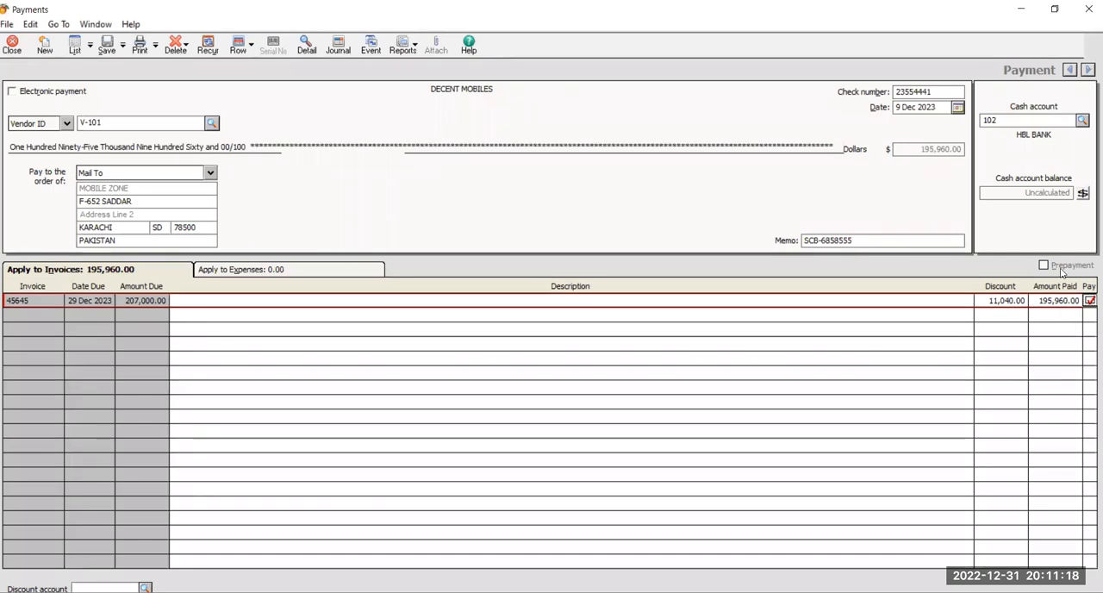
pyautogui.click(1052, 16)
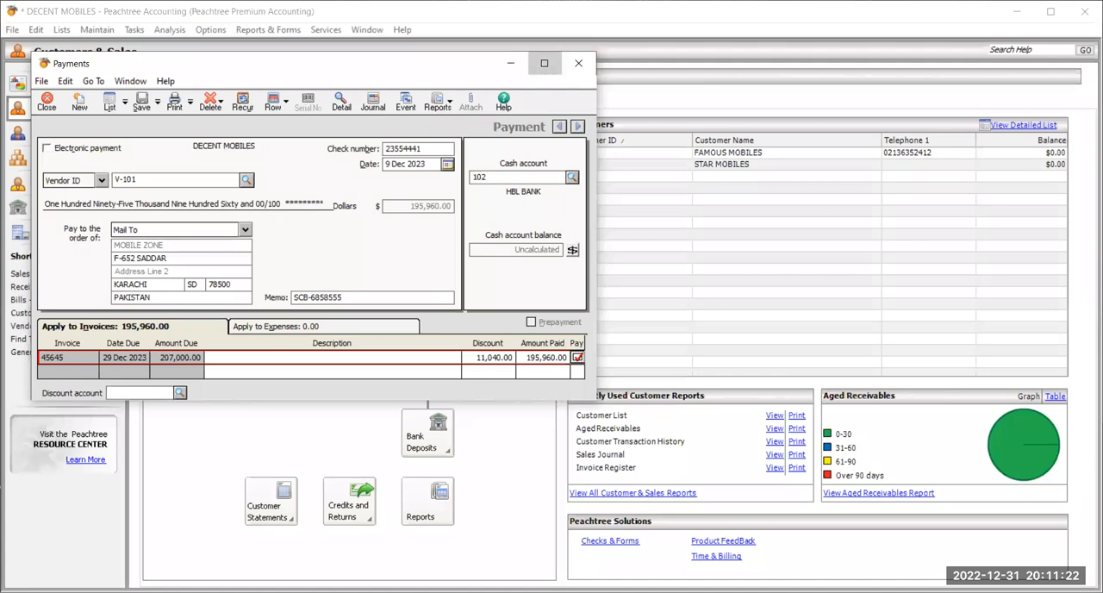
pyautogui.click(543, 63)
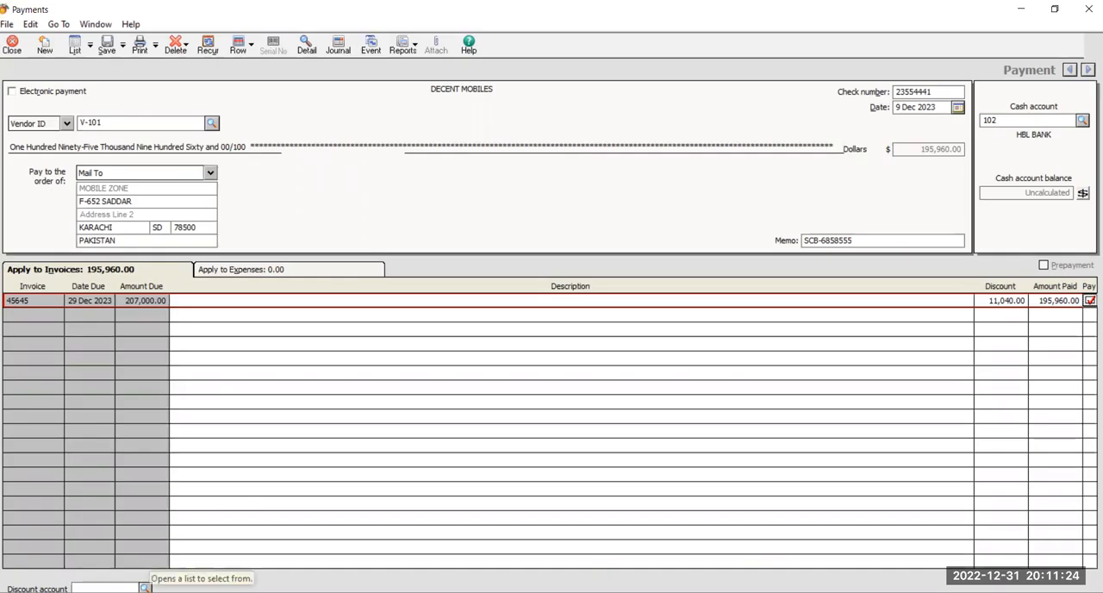
# Look through the account list for an account to assign as the discount account, without selecting one.
pyautogui.click(145, 588)
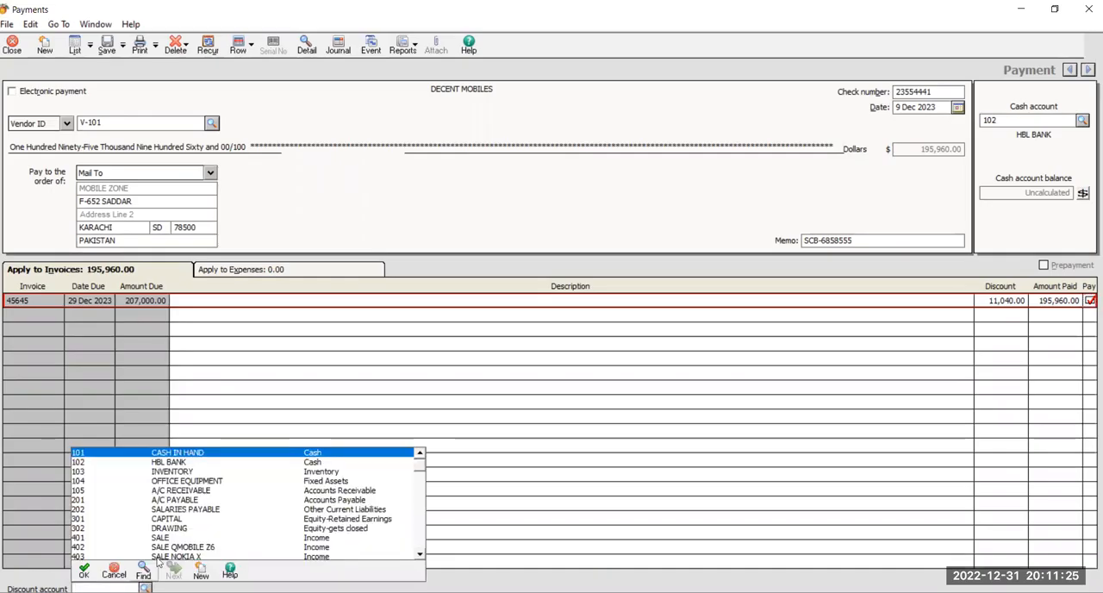
pyautogui.click(419, 555)
pyautogui.click(419, 555)
pyautogui.click(419, 556)
pyautogui.click(419, 555)
pyautogui.click(419, 556)
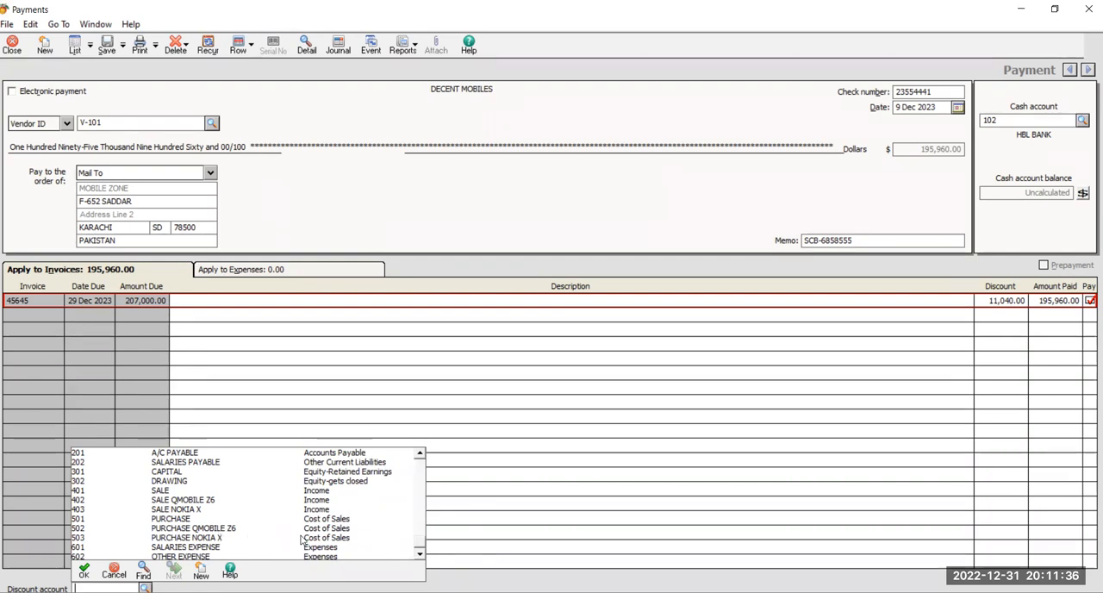
pyautogui.click(145, 588)
pyautogui.click(144, 588)
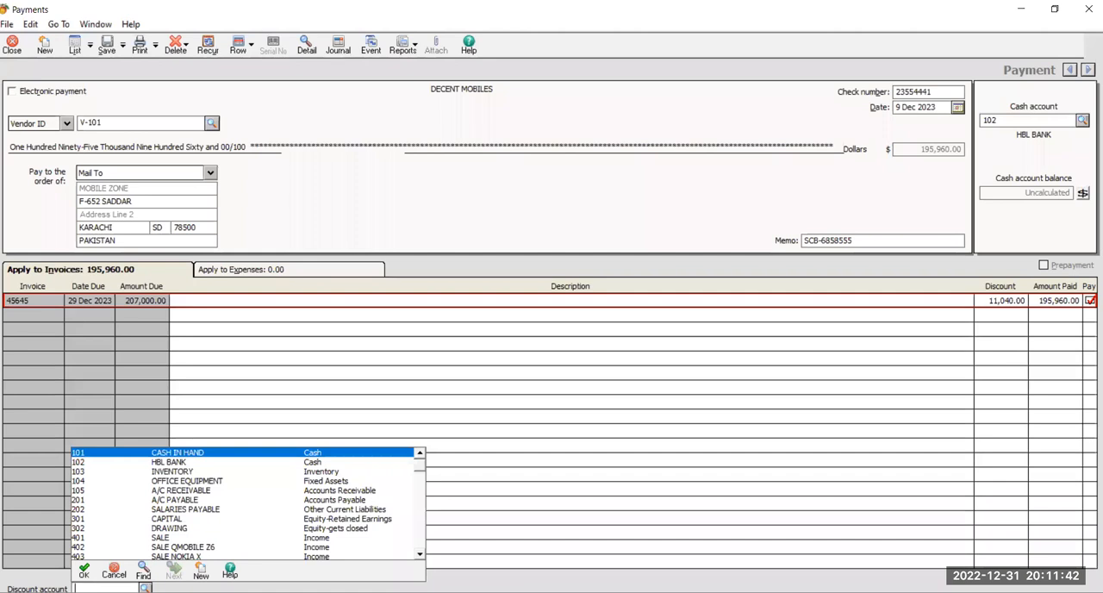
pyautogui.press('Escape')
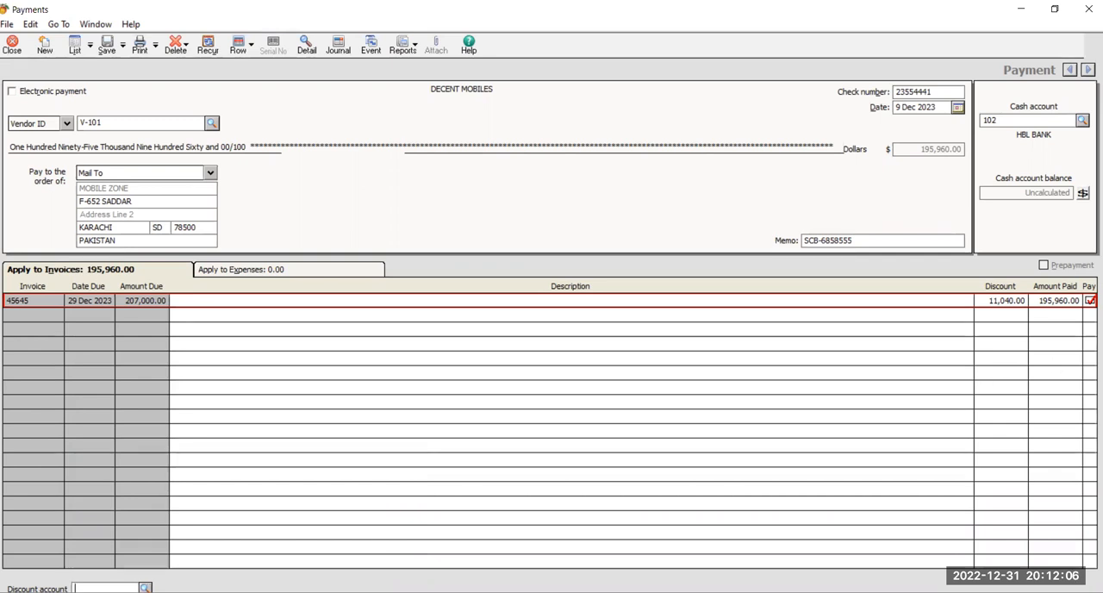
pyautogui.click(144, 587)
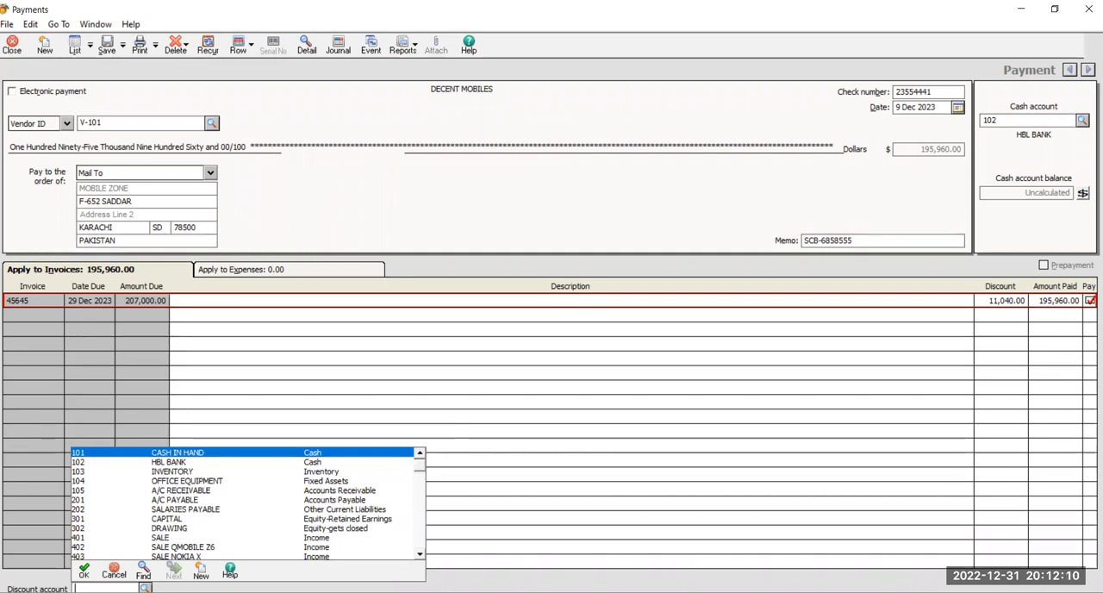
pyautogui.press('Escape')
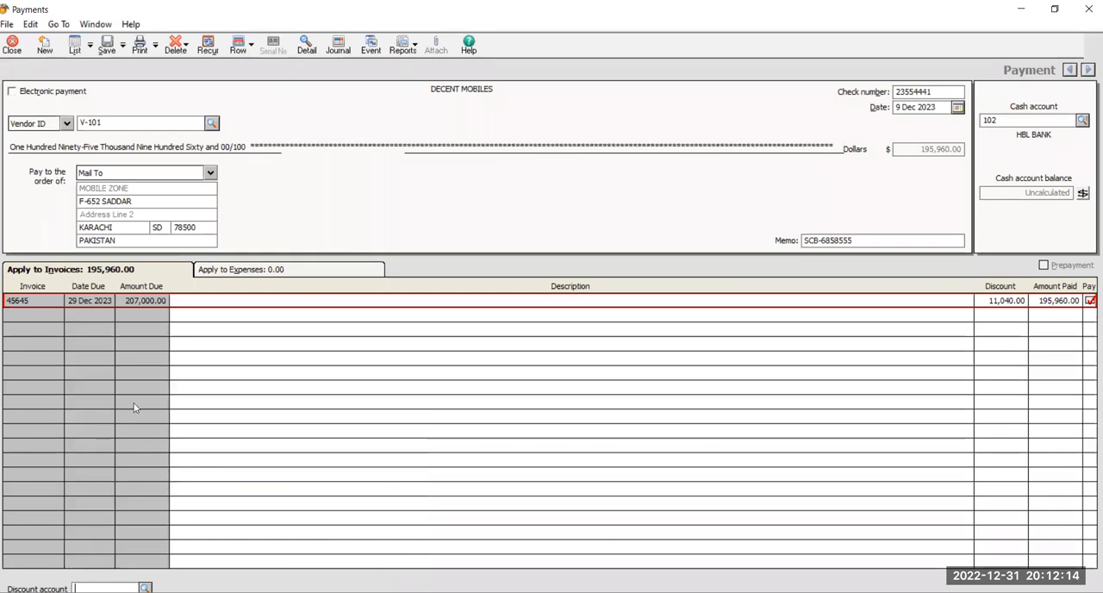
# Unmark invoice 45645 for payment and clear its discount amount.
pyautogui.click(1089, 300)
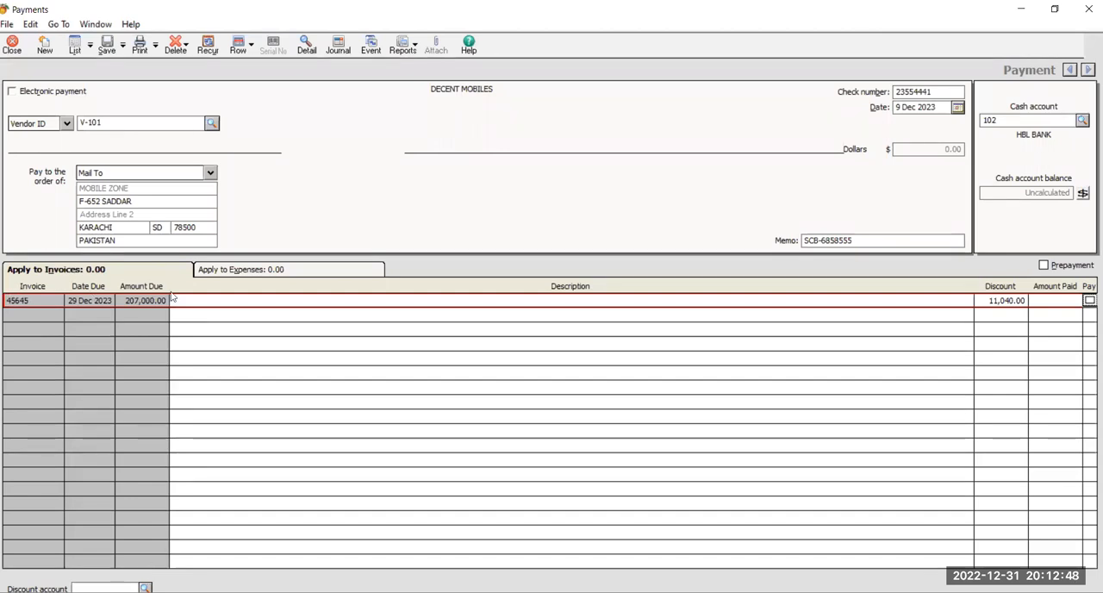
pyautogui.click(1007, 300)
pyautogui.press('BackSpace')
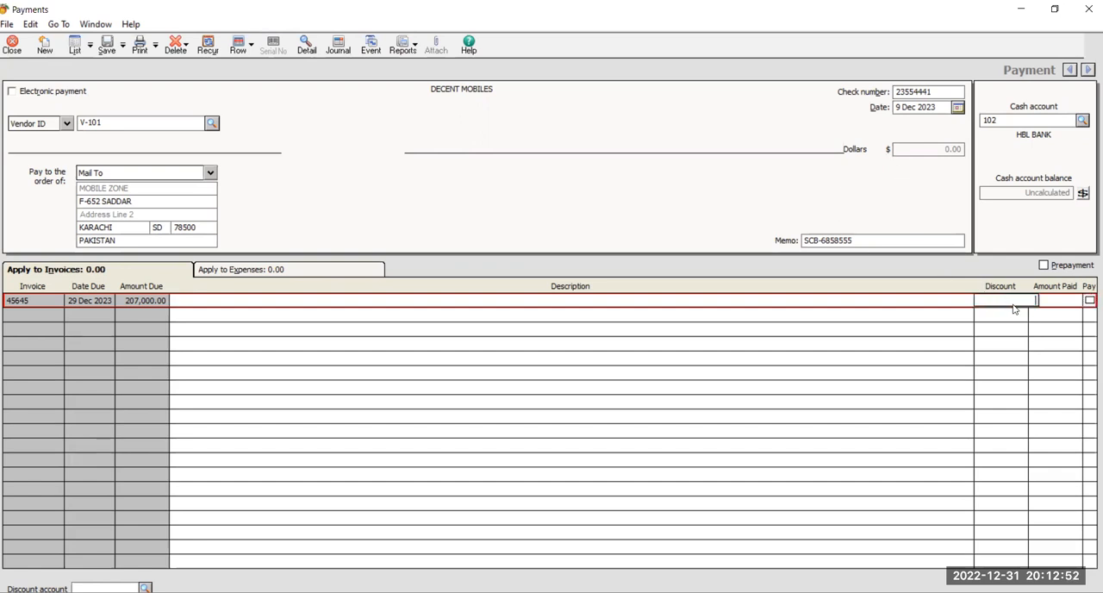
# Set the amount paid on invoice 45645 to 120,000.00, then save and close the payment.
pyautogui.click(1060, 306)
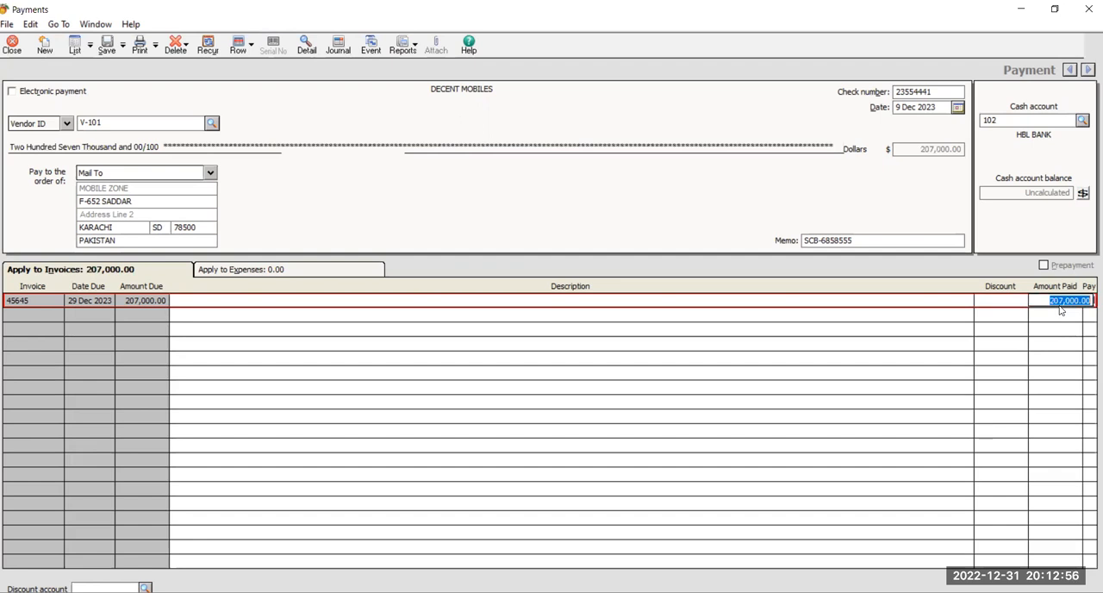
pyautogui.write('120000')
pyautogui.press('Tab')
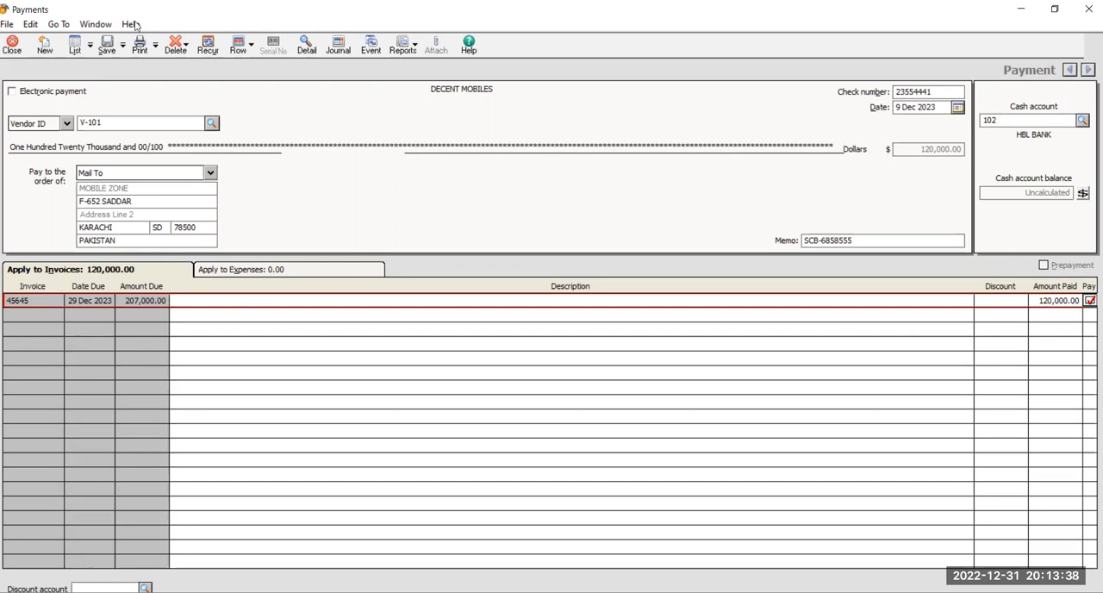
pyautogui.click(106, 44)
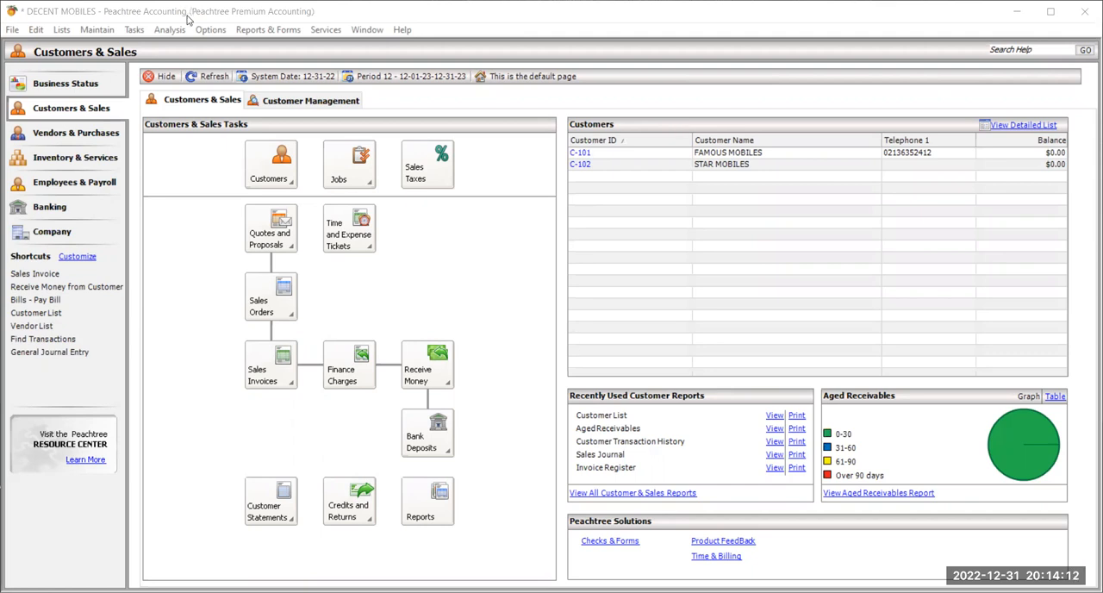
# Start a new payment in a maximized window and set its cash account to 101 CASH IN HAND.
pyautogui.click(134, 29)
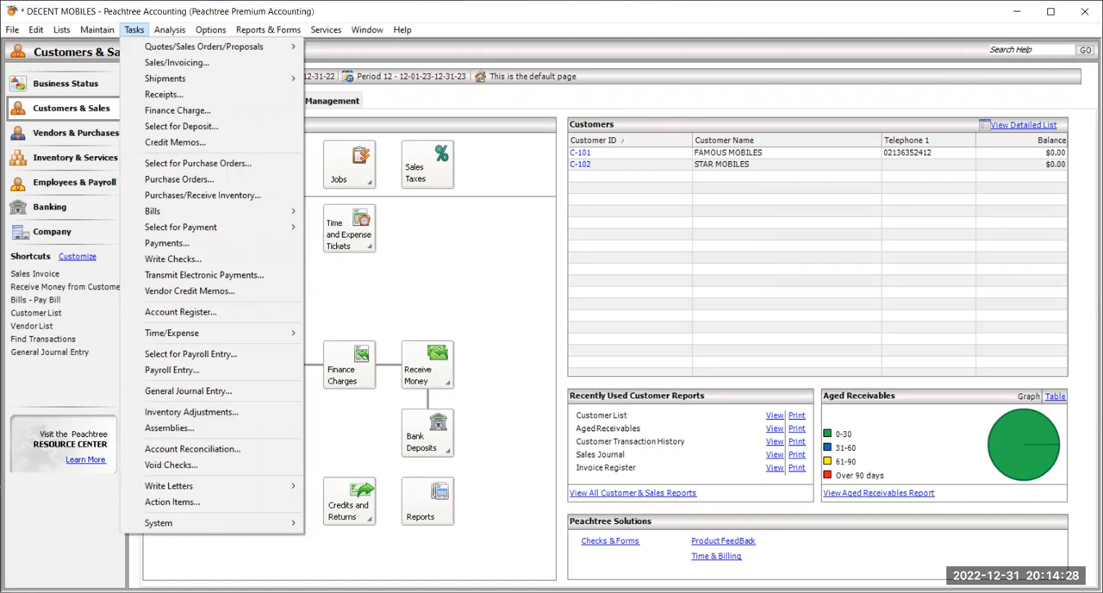
pyautogui.press('Escape')
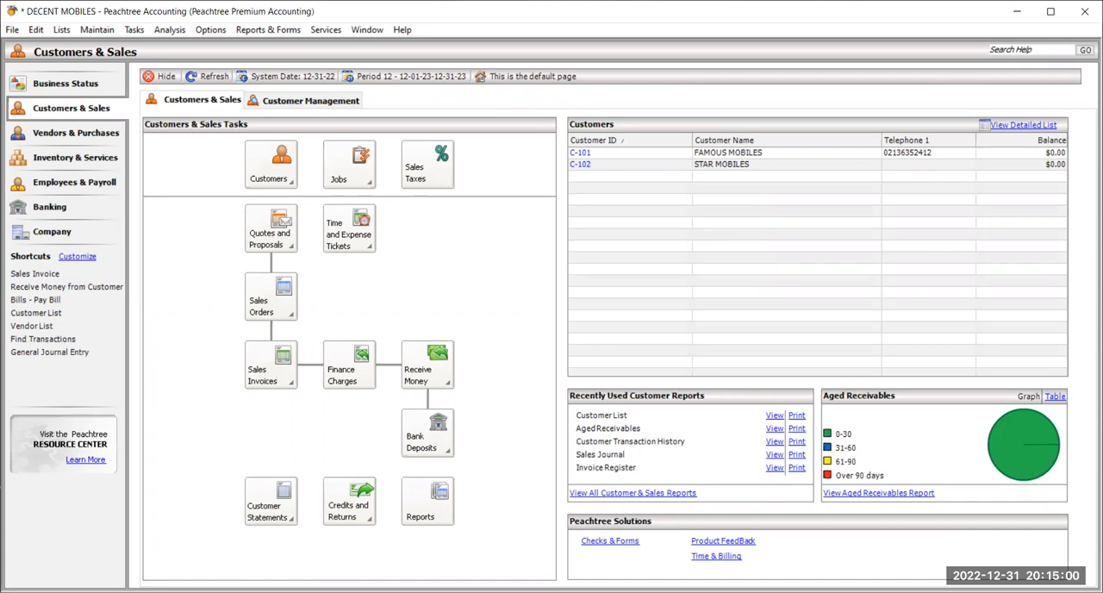
pyautogui.click(138, 30)
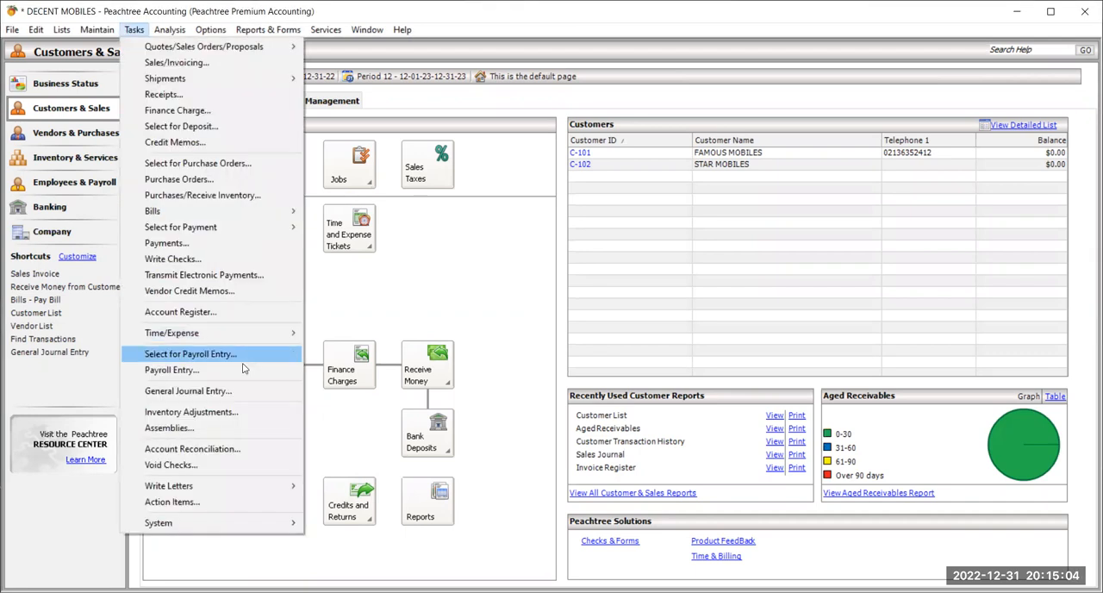
pyautogui.click(253, 248)
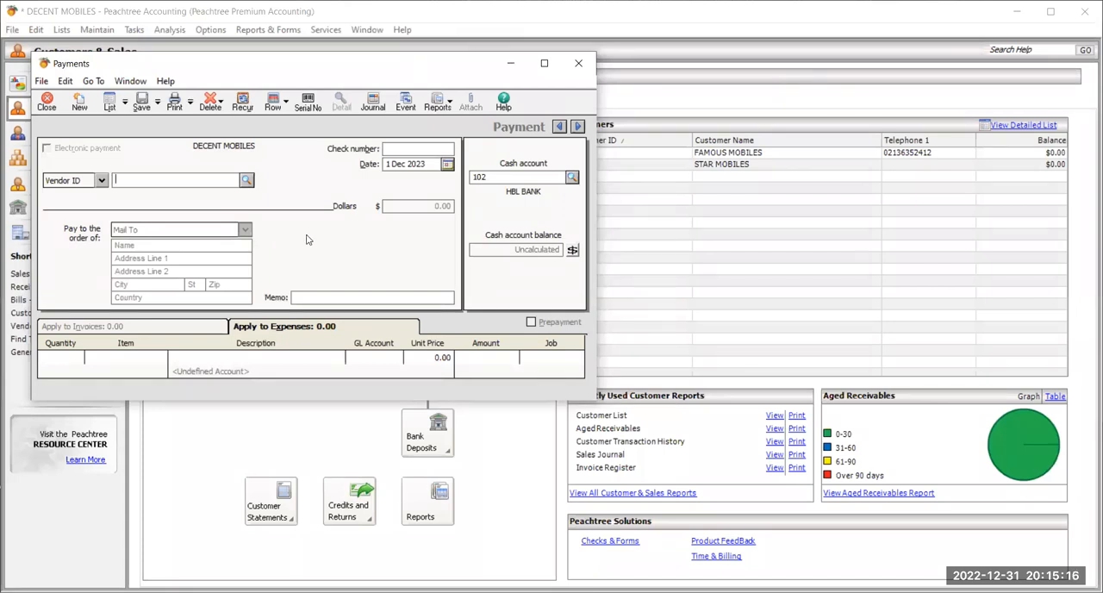
pyautogui.click(544, 63)
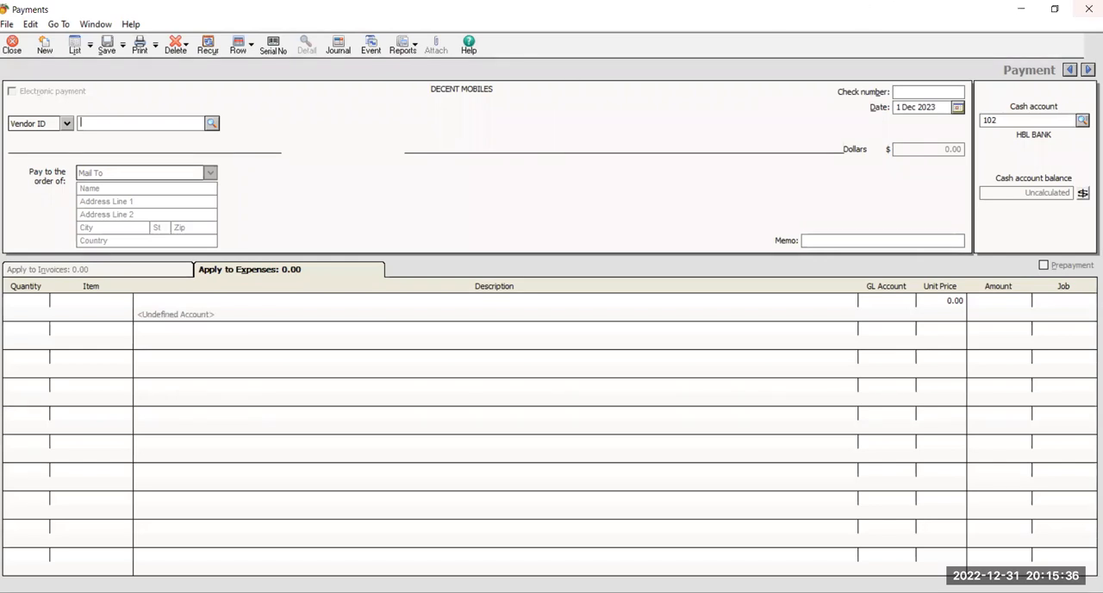
pyautogui.click(1082, 120)
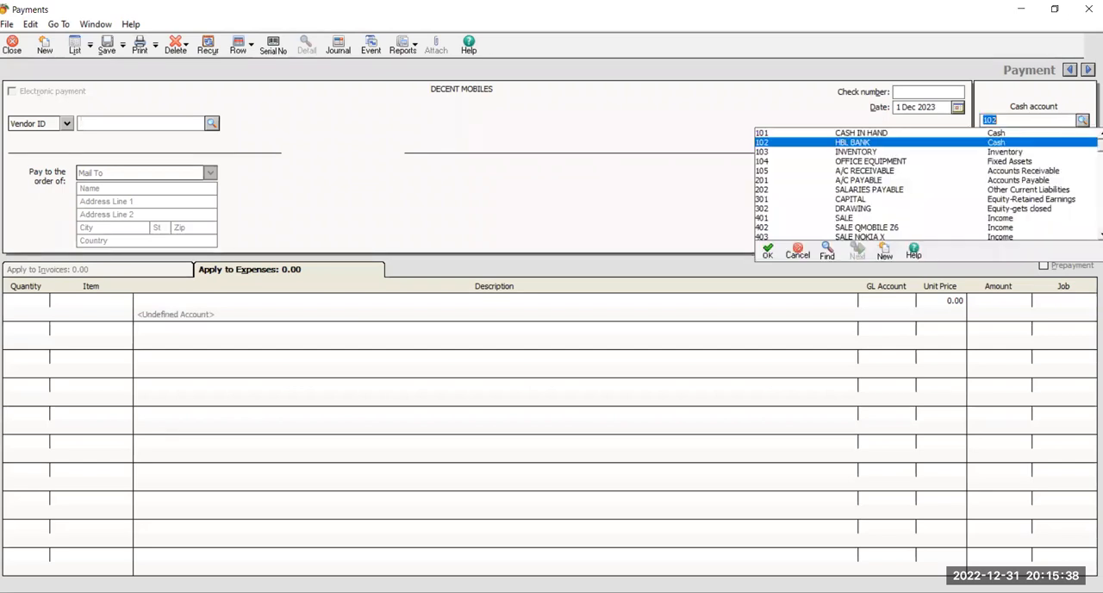
pyautogui.click(850, 134)
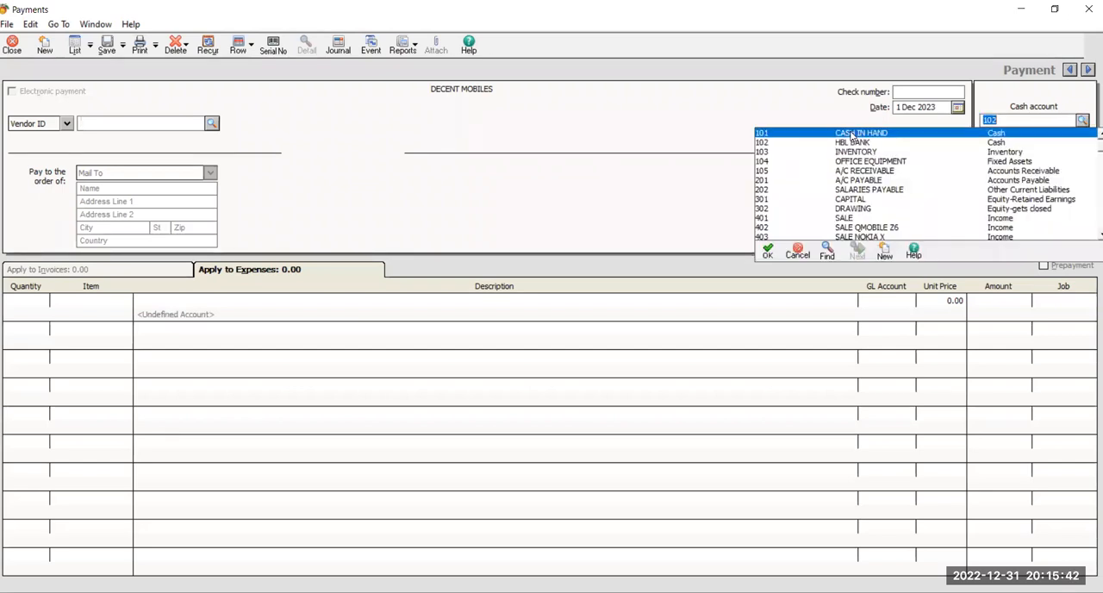
pyautogui.doubleClick(850, 135)
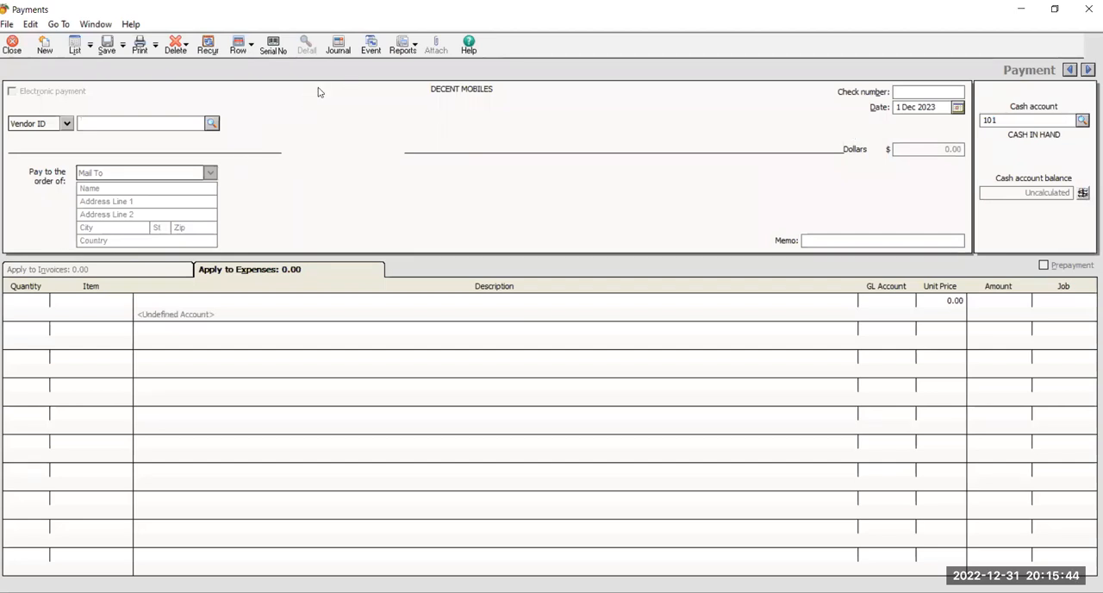
# Choose CITY MOBILES as the payment's vendor and enter cash-25454 as the check number.
pyautogui.click(218, 126)
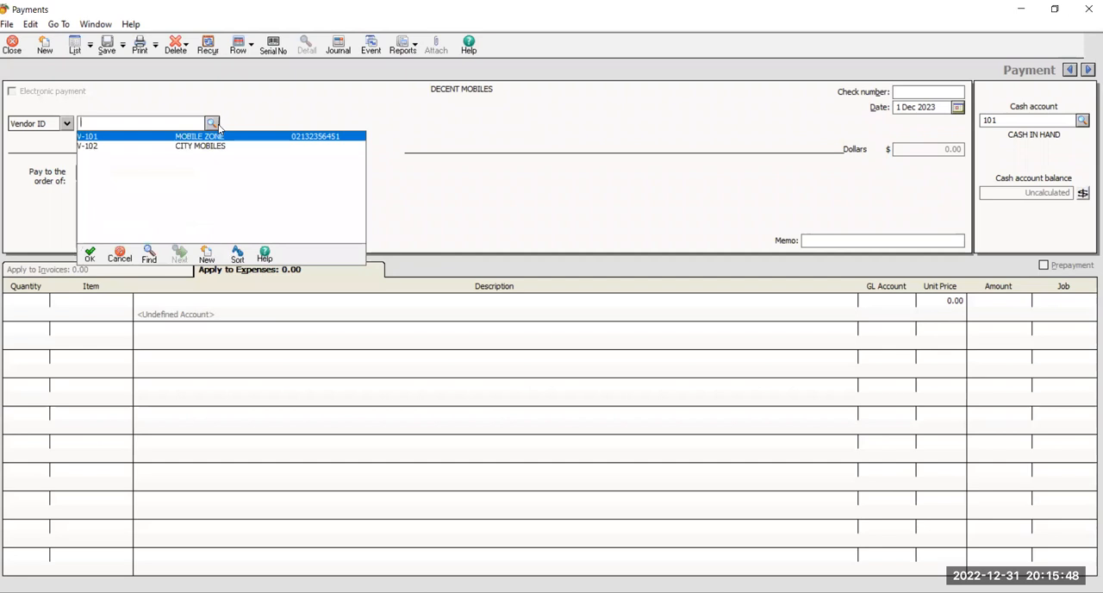
pyautogui.click(221, 147)
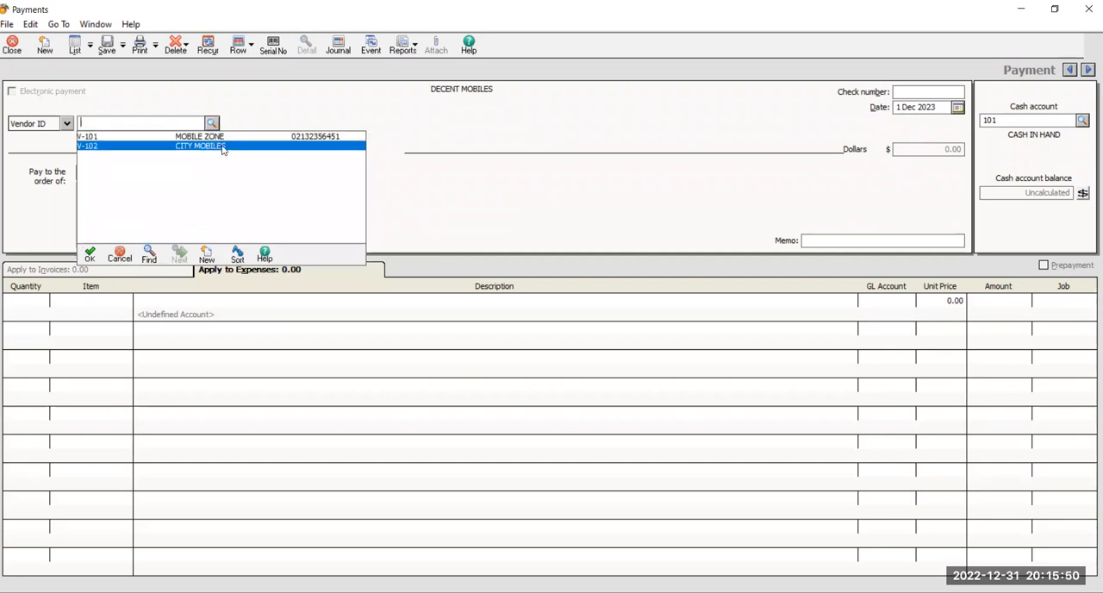
pyautogui.doubleClick(222, 148)
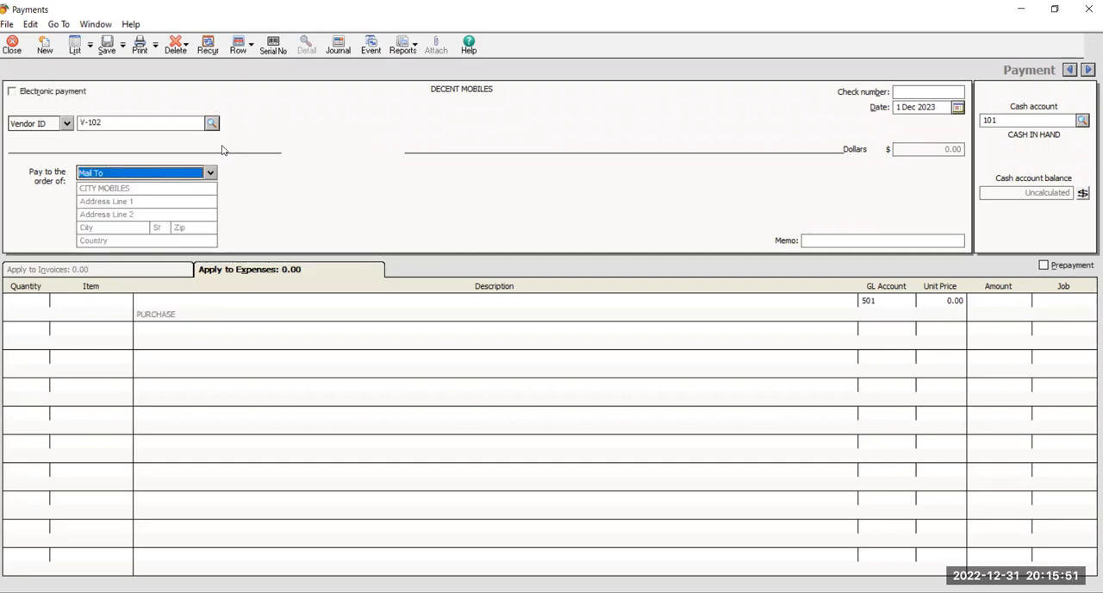
pyautogui.click(900, 91)
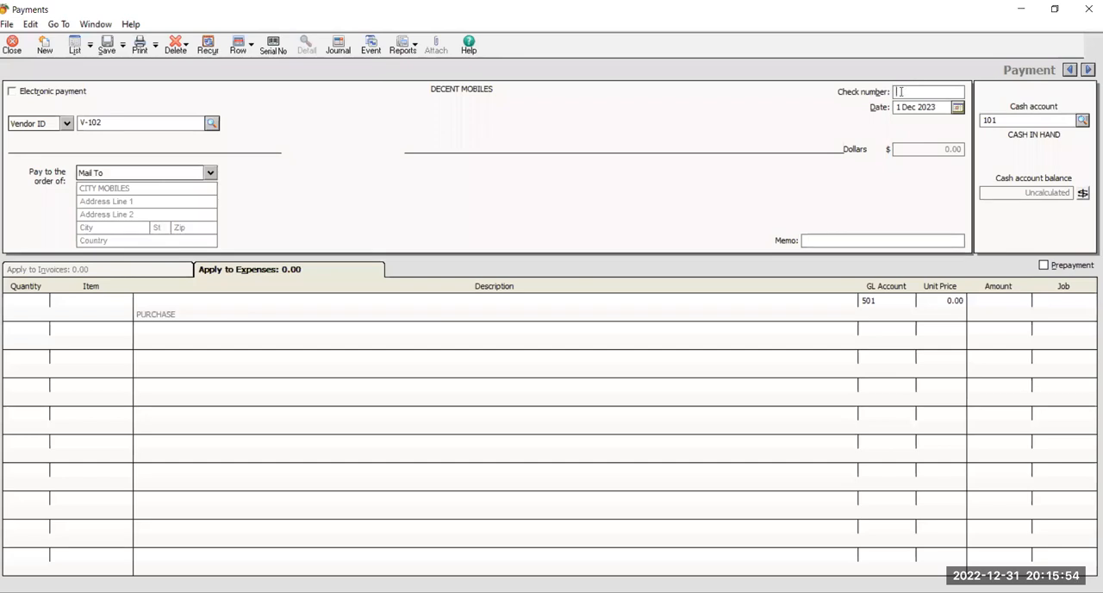
pyautogui.write('cash-25454')
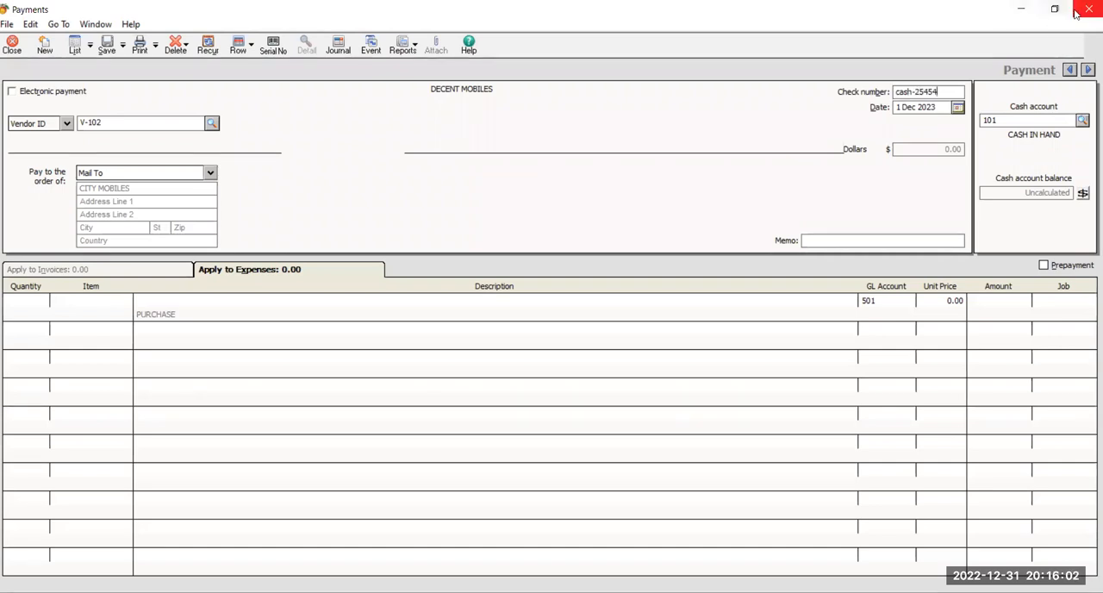
# Date the CITY MOBILES payment 12 Dec 2023 and enter a quantity of 5 on its first expense line.
pyautogui.click(957, 108)
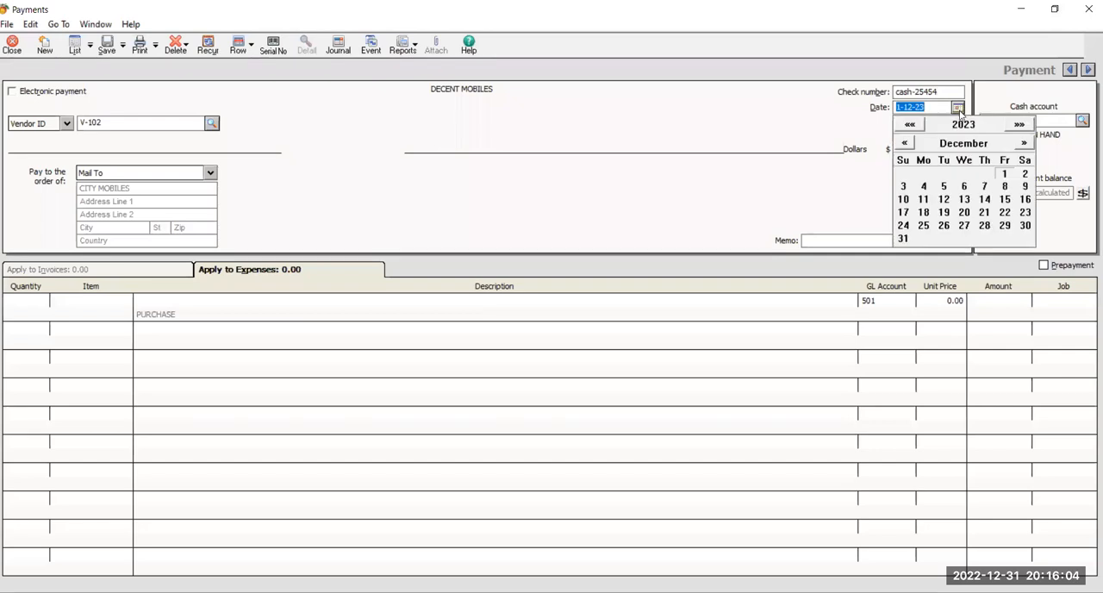
pyautogui.click(944, 199)
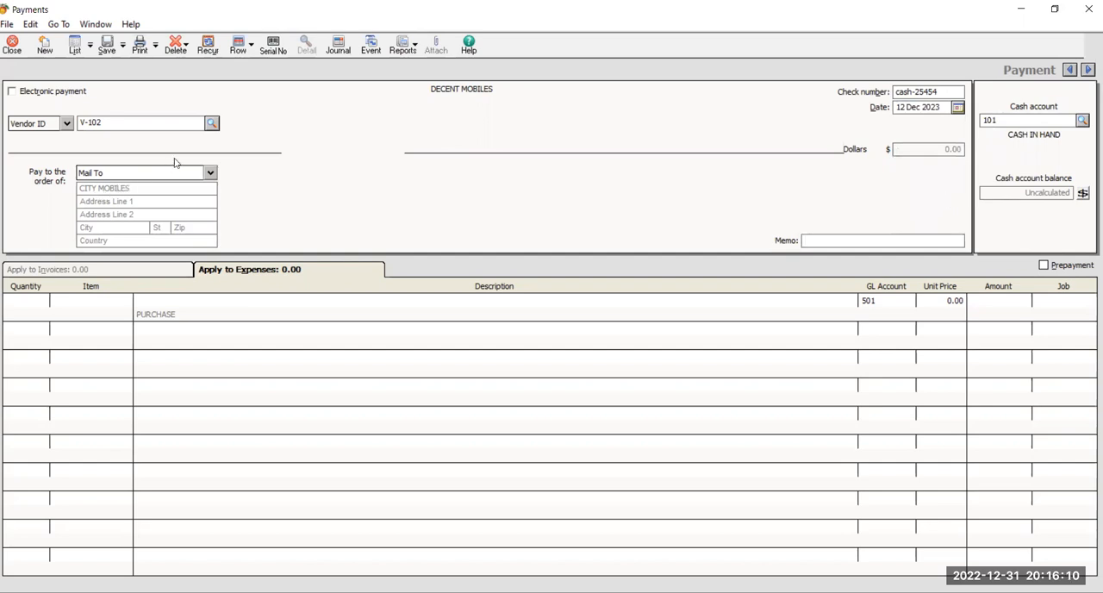
pyautogui.click(36, 299)
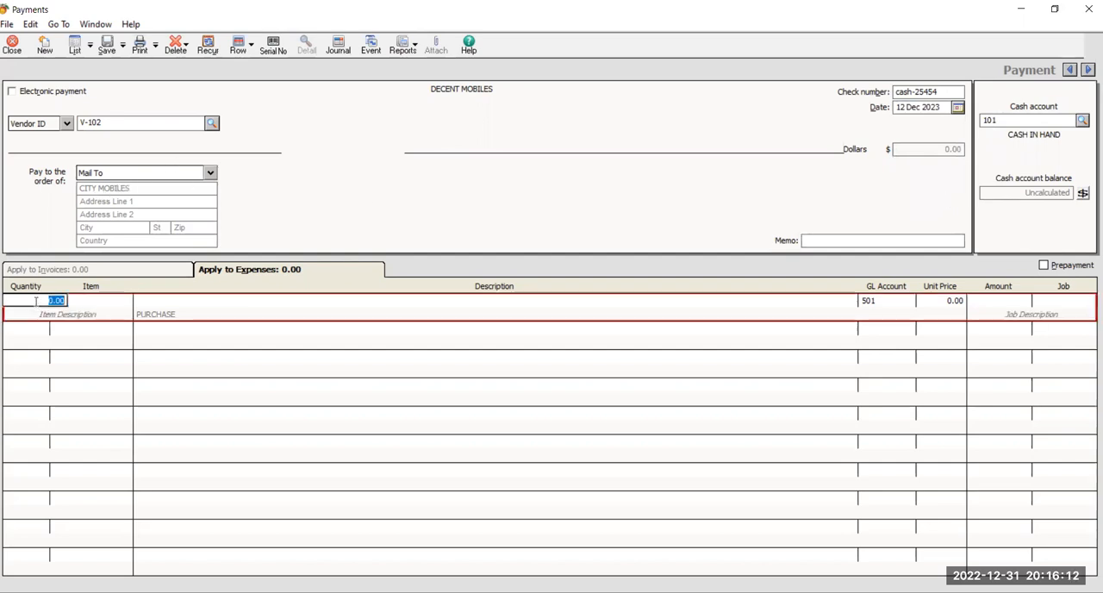
pyautogui.write('5')
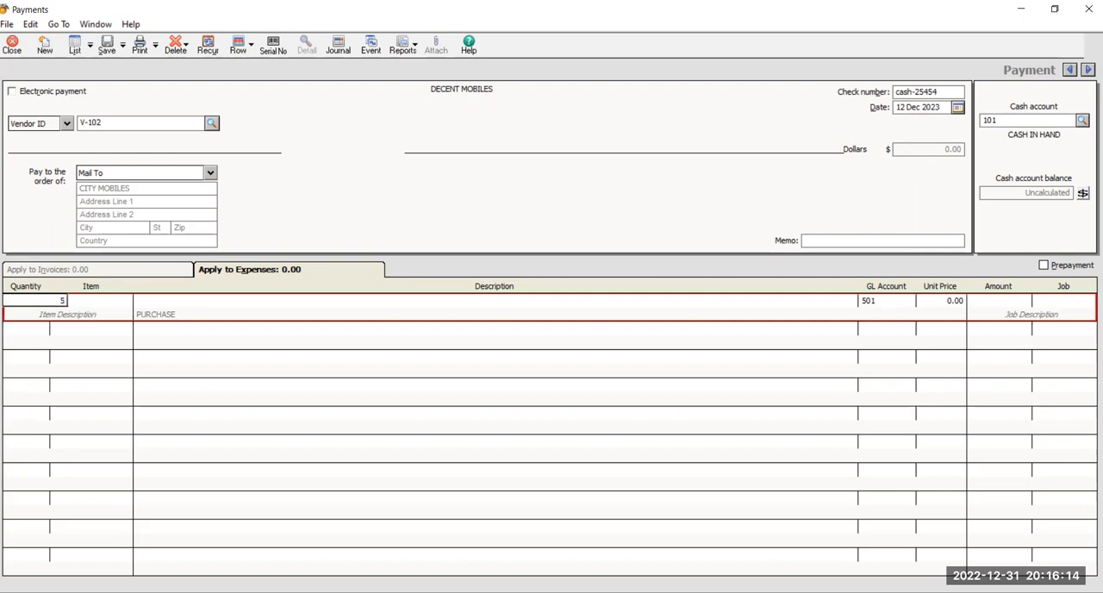
# Set the line's item to 102 NOKIA X with a unit price of 9,000.00, then save and close the payment.
pyautogui.click(128, 306)
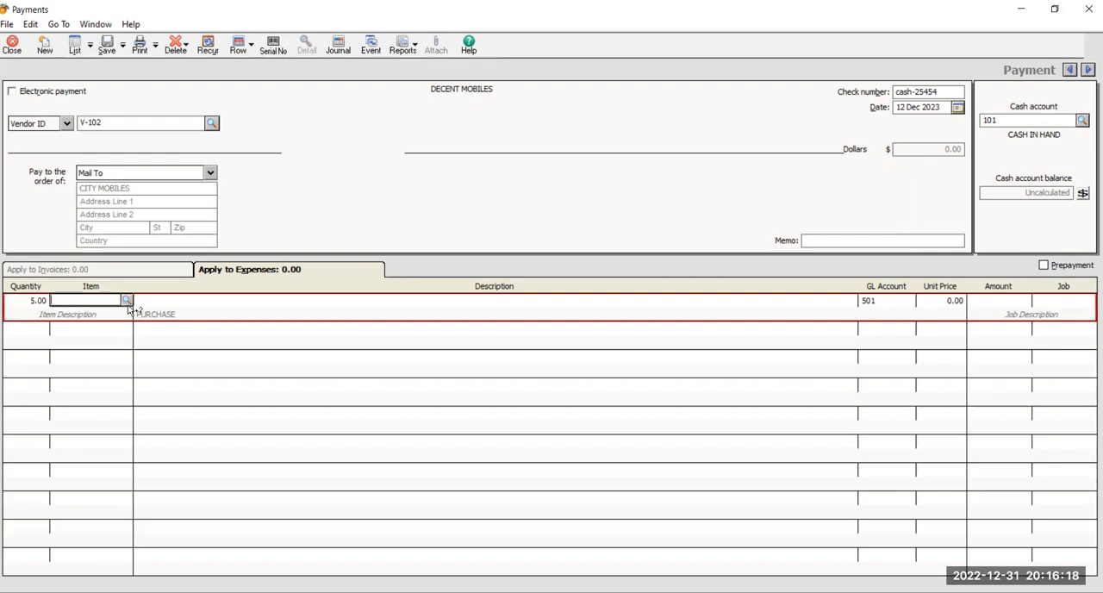
pyautogui.click(128, 302)
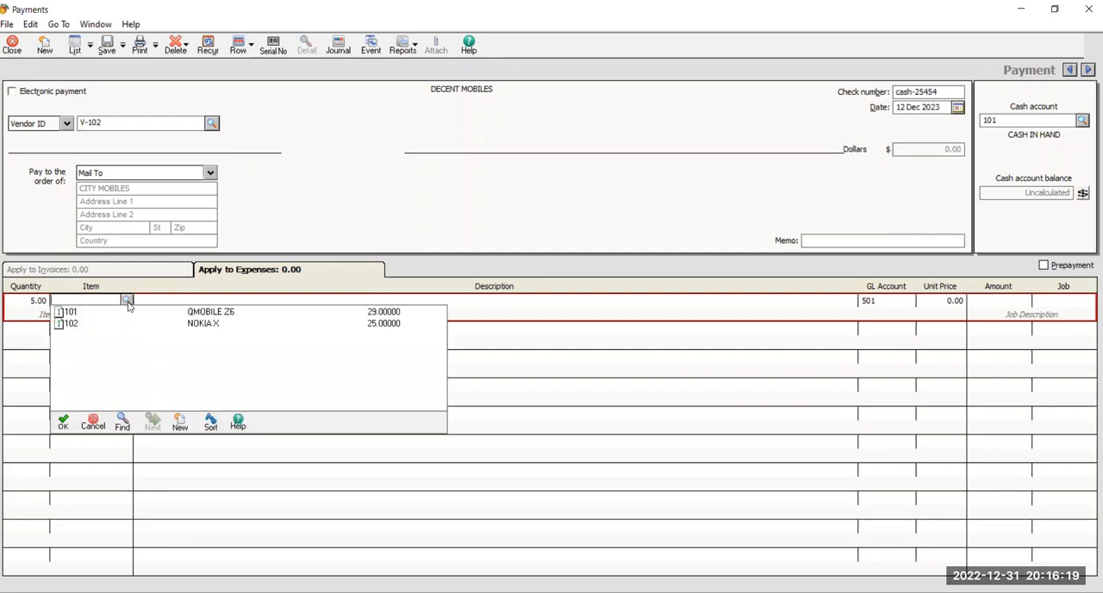
pyautogui.doubleClick(216, 323)
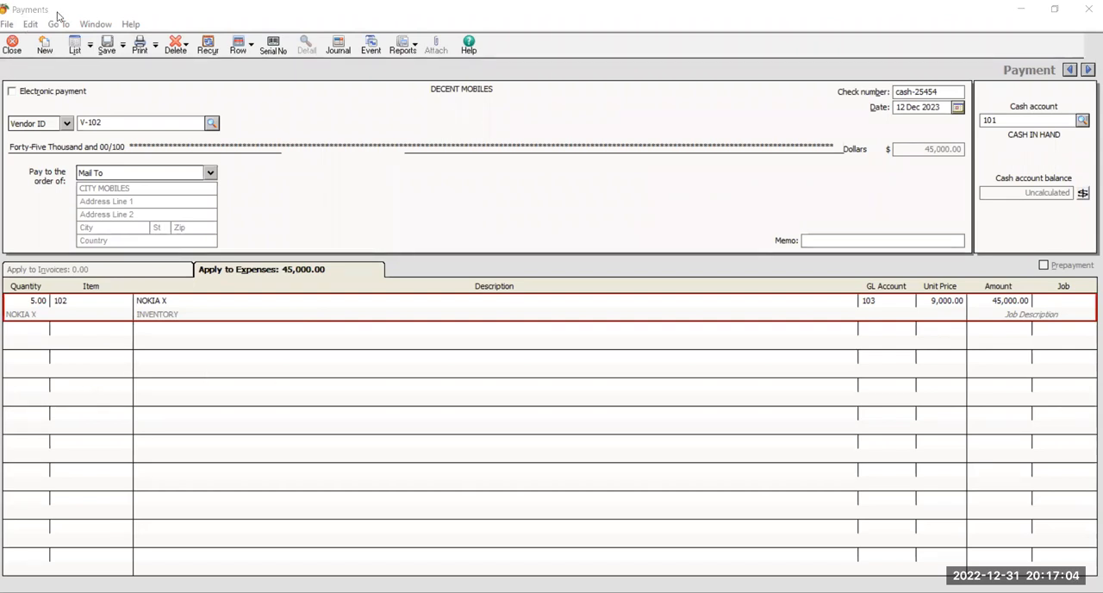
pyautogui.click(107, 49)
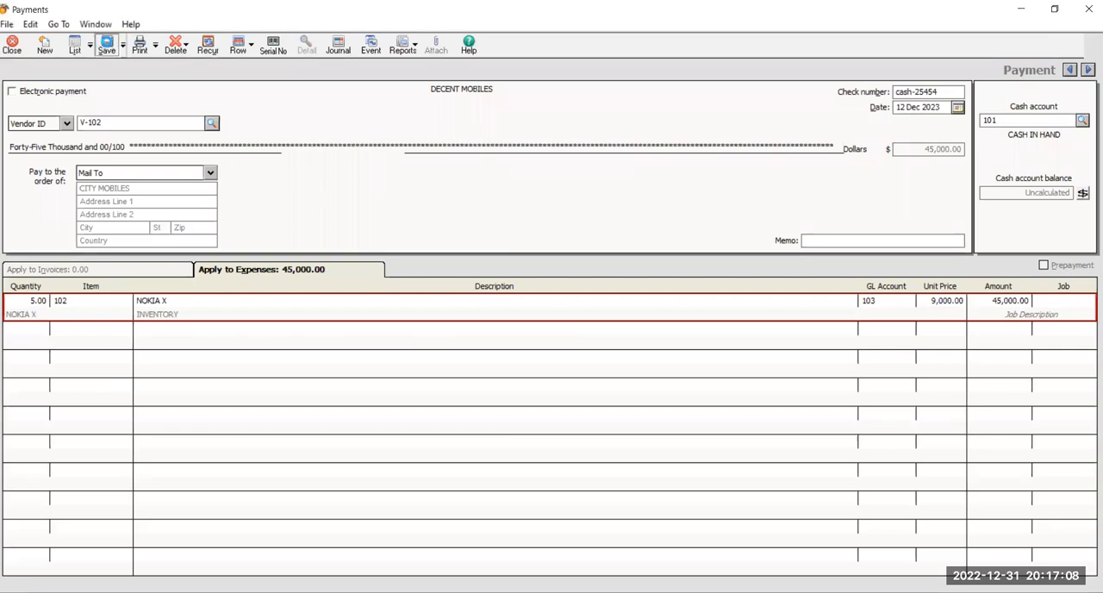
pyautogui.click(12, 47)
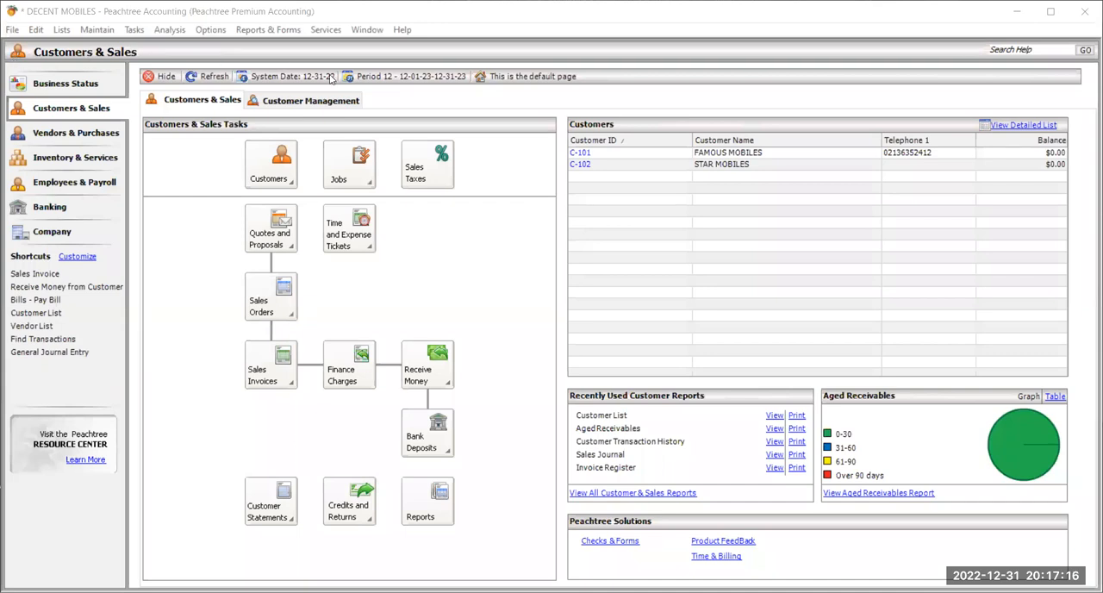
# View the Vendor List report from the Accounts Payable reports, then close it.
pyautogui.click(284, 37)
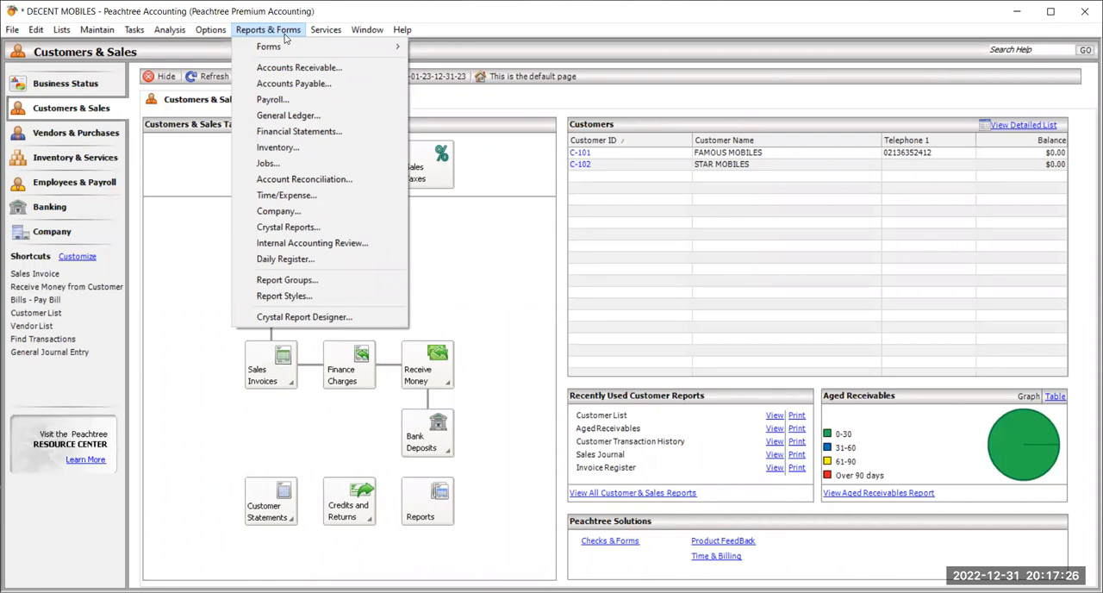
pyautogui.click(347, 90)
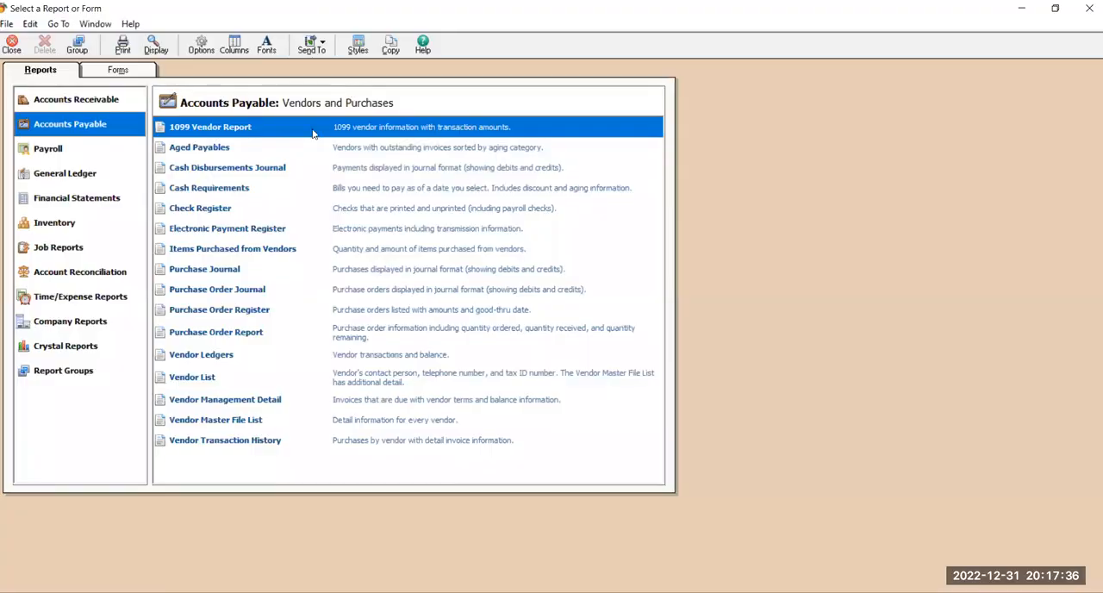
pyautogui.click(207, 381)
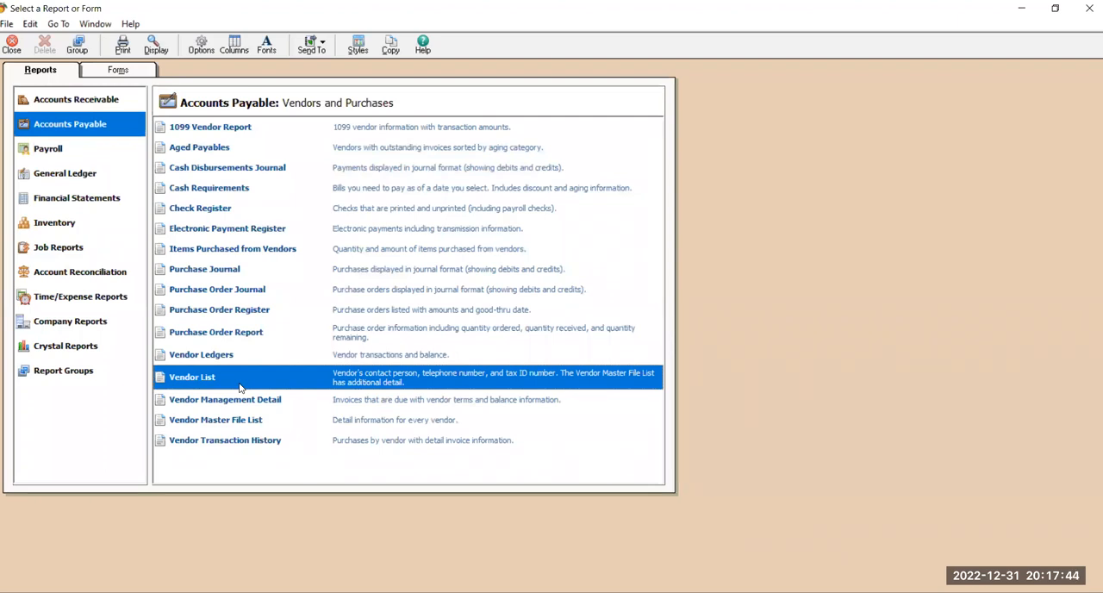
pyautogui.doubleClick(239, 388)
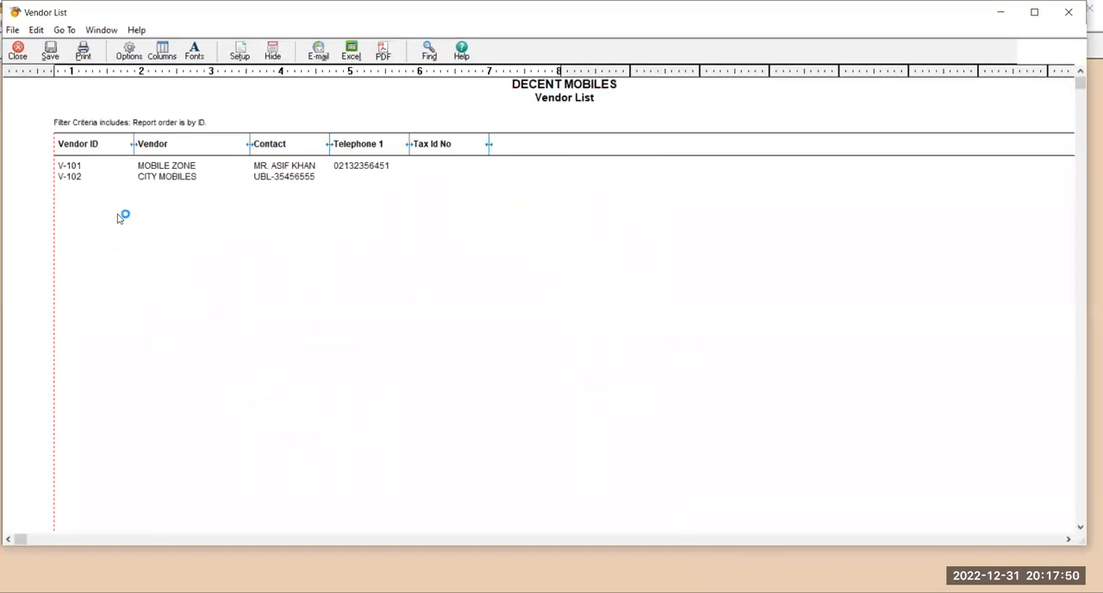
pyautogui.click(17, 50)
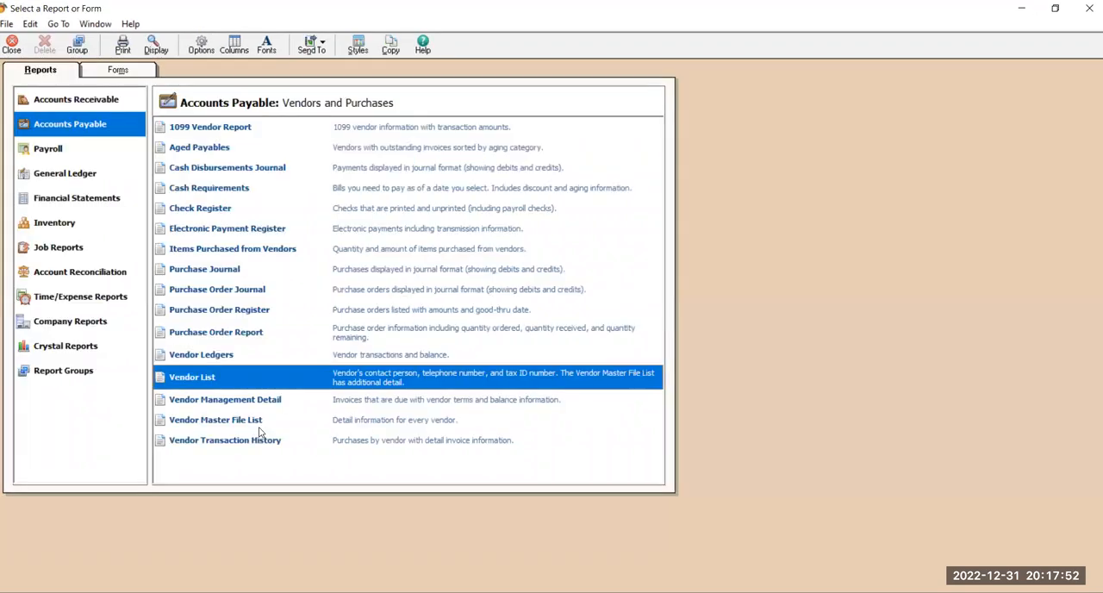
# Display the Vendor Ledgers report and open the 120,000.00 MOBILE ZONE payment from it in a maximized window.
pyautogui.click(219, 355)
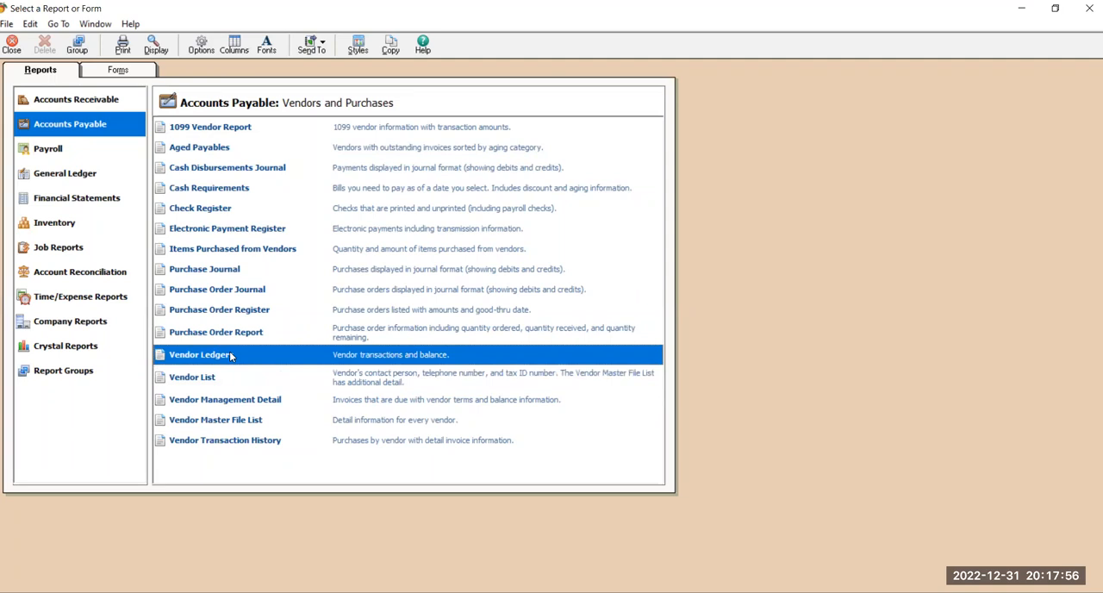
pyautogui.doubleClick(230, 355)
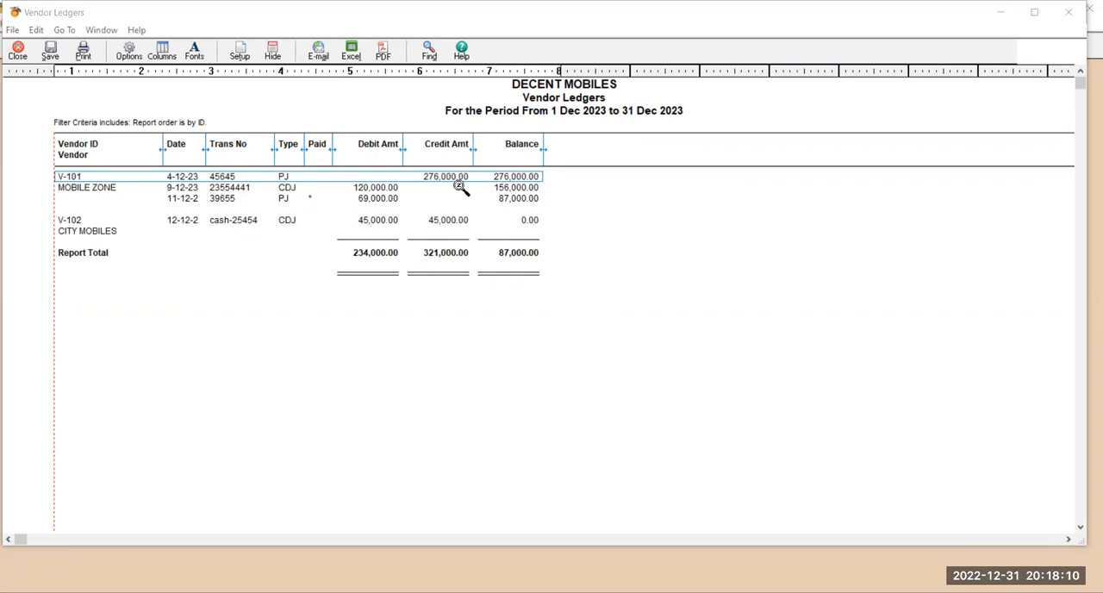
pyautogui.doubleClick(226, 195)
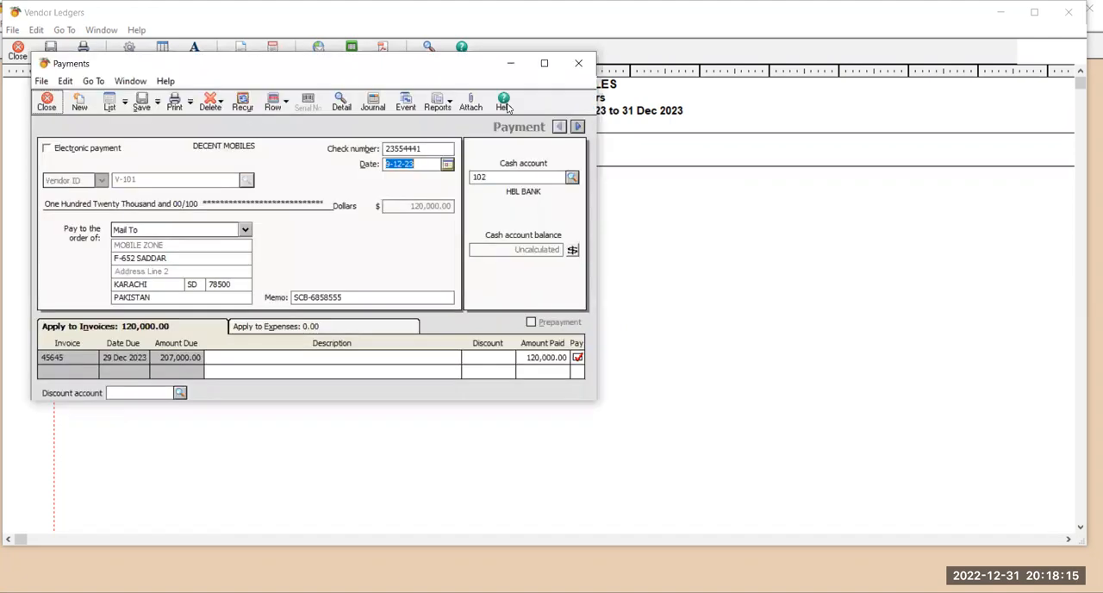
pyautogui.click(551, 62)
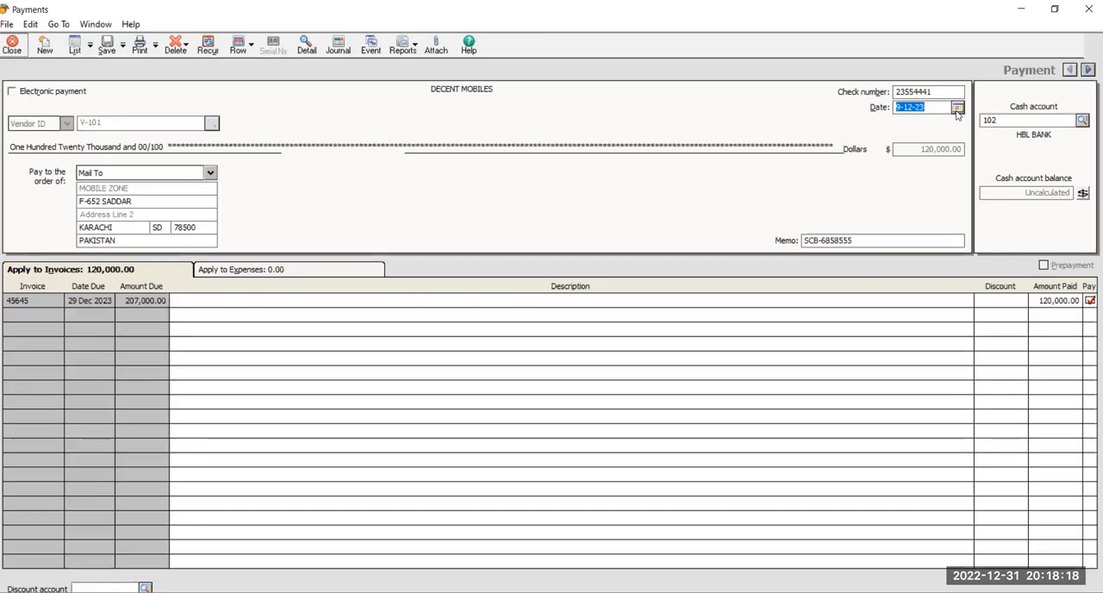
# Set the MOBILE ZONE payment's date to 12 Dec 2023, save it, and close the payment and report windows.
pyautogui.click(957, 112)
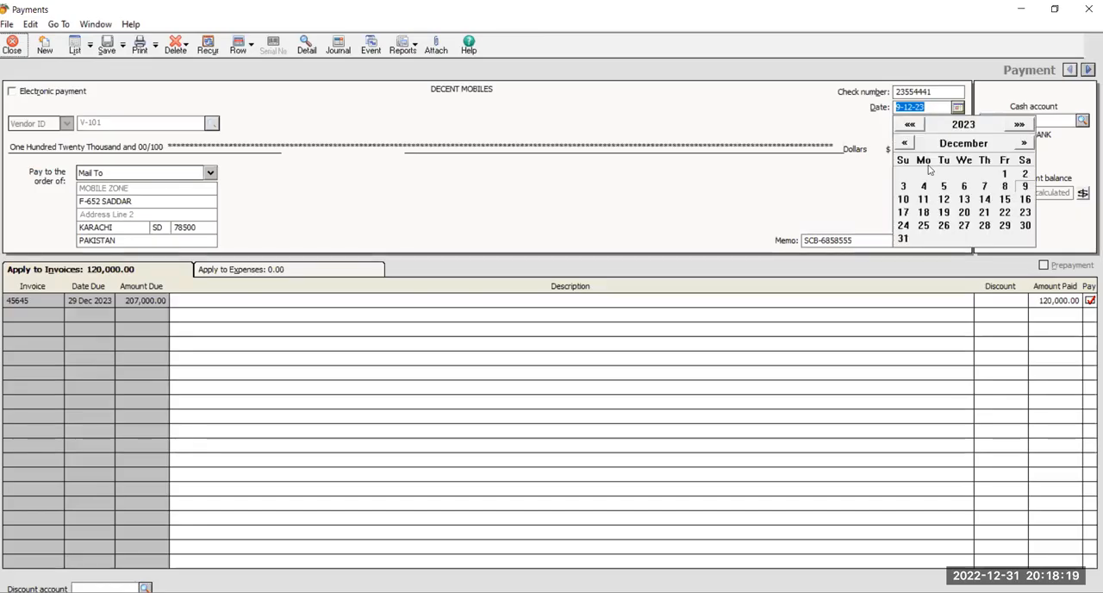
pyautogui.click(969, 202)
pyautogui.click(115, 43)
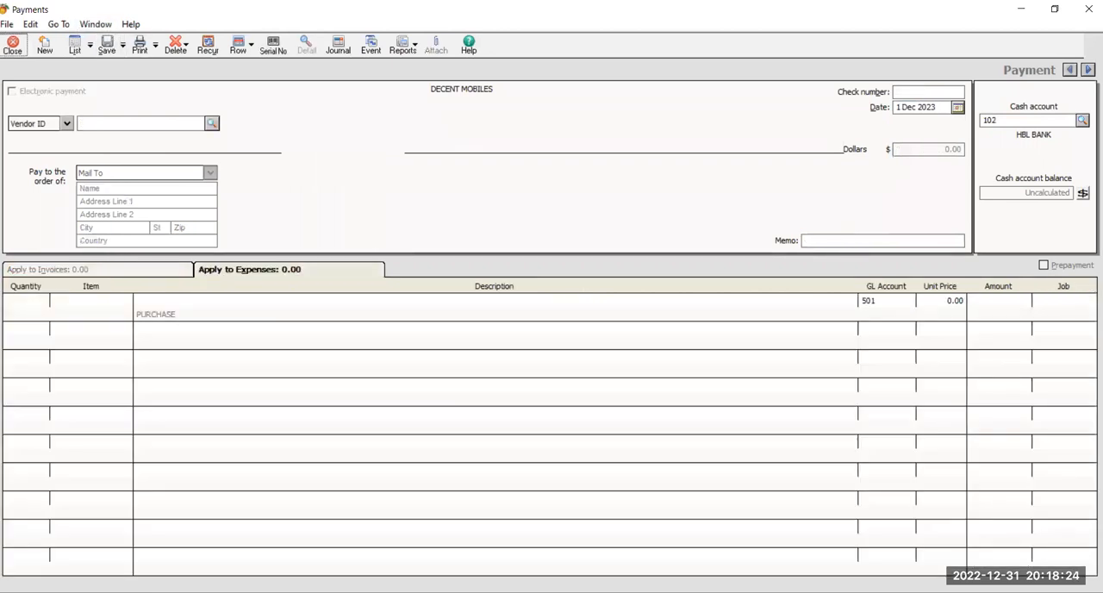
pyautogui.click(13, 45)
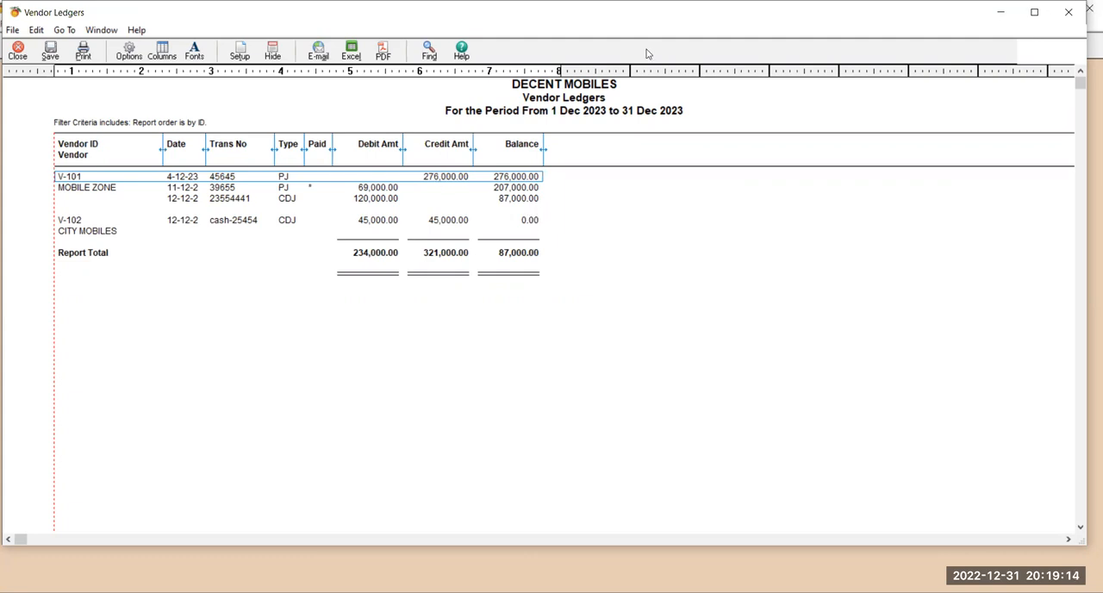
pyautogui.click(1068, 12)
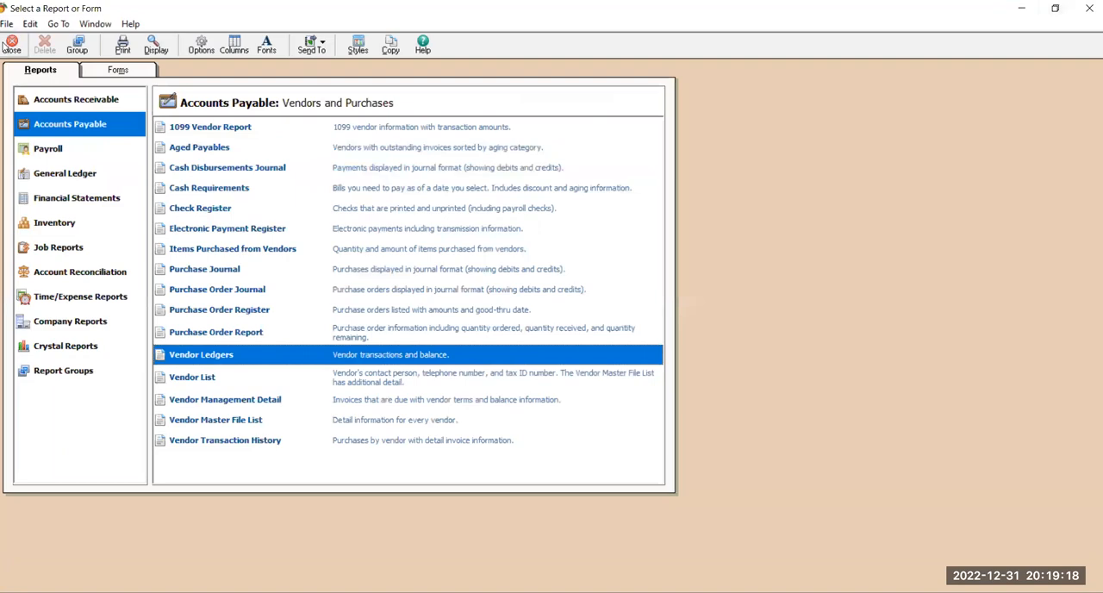
pyautogui.click(12, 43)
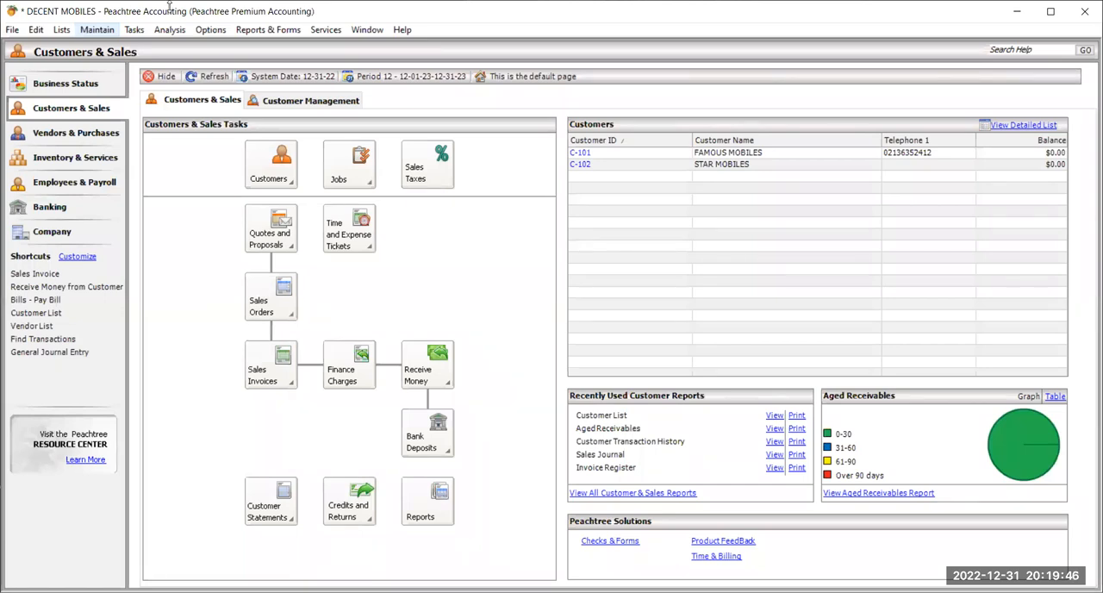
# Open the general journal and review the PAID SALARIES entry with reference 03, then close the journal.
pyautogui.click(146, 30)
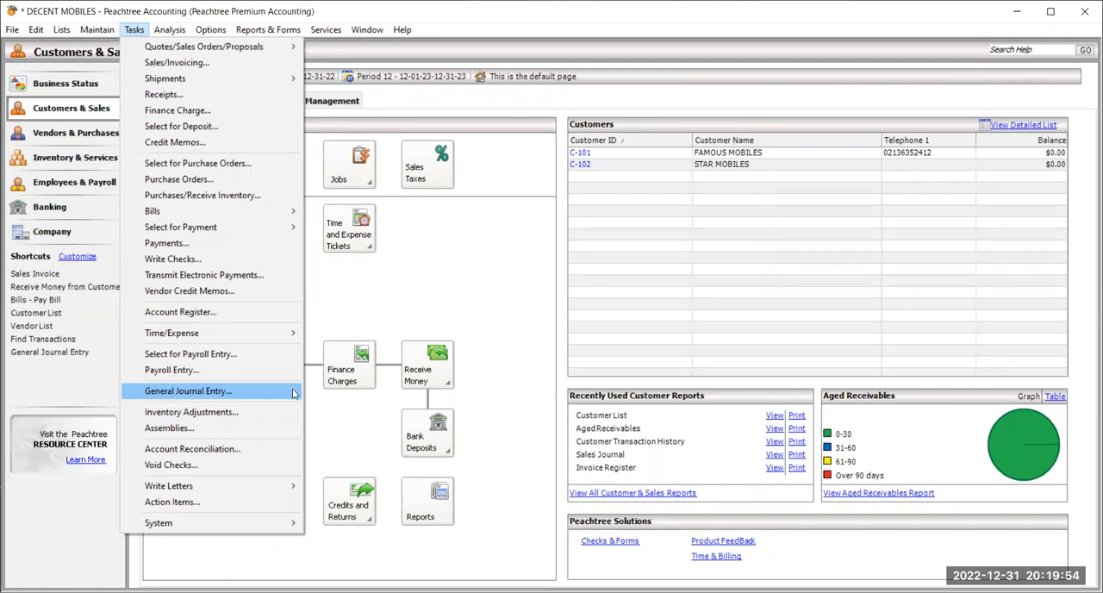
pyautogui.click(197, 393)
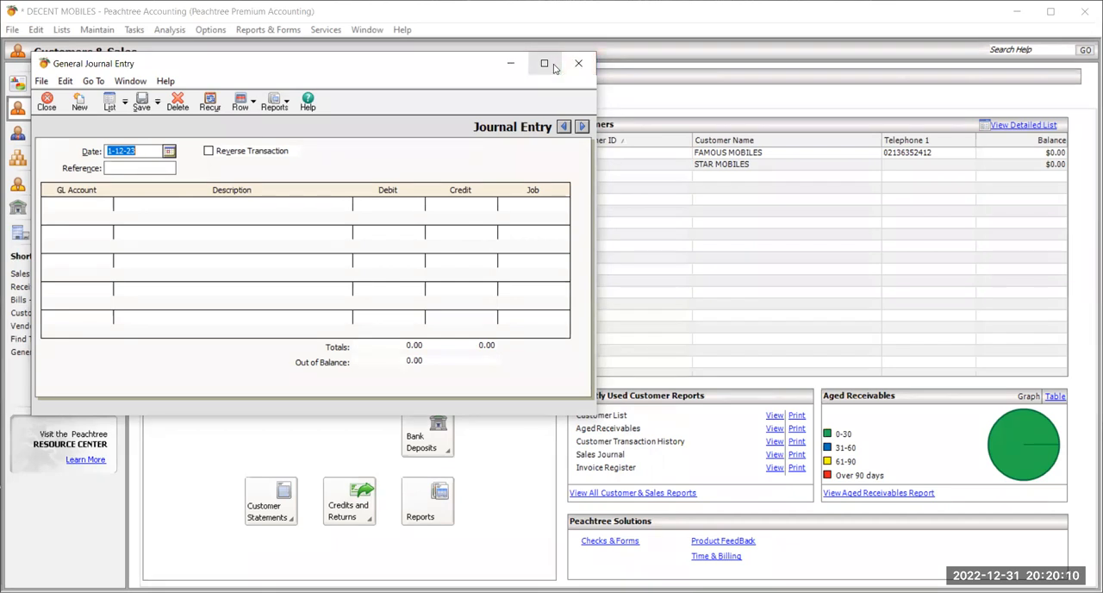
pyautogui.doubleClick(181, 61)
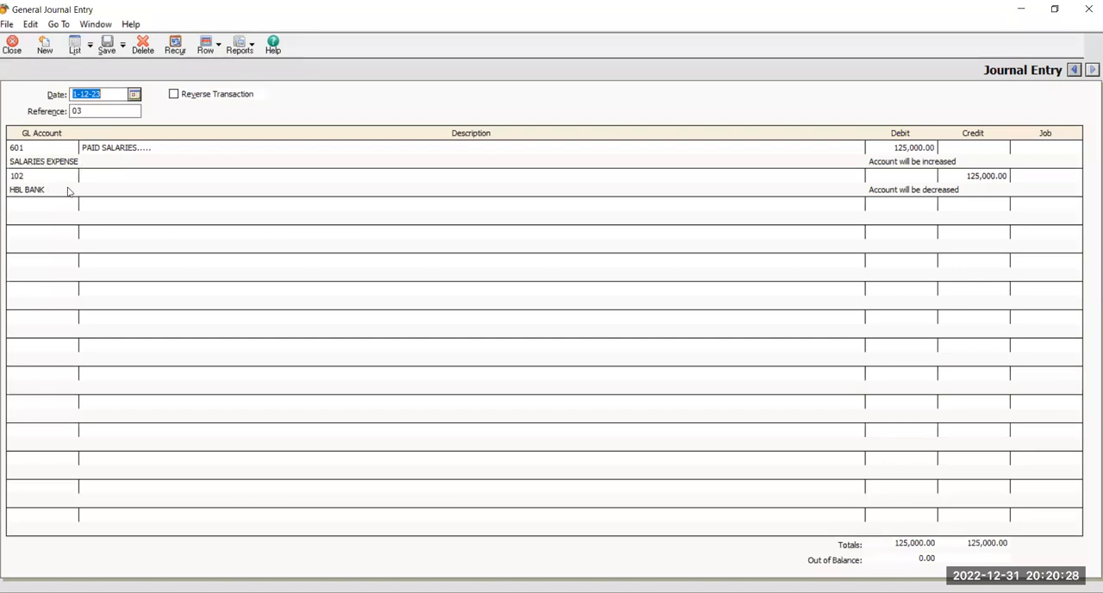
pyautogui.click(17, 55)
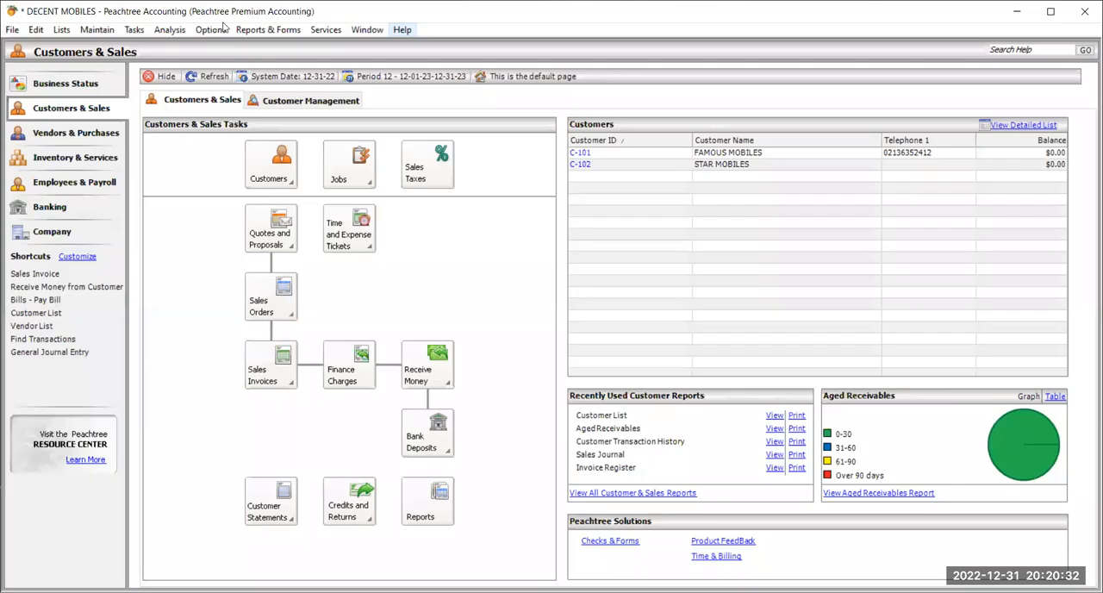
# Change the line item entry display to 1 Line in the general global options.
pyautogui.click(211, 29)
pyautogui.click(222, 46)
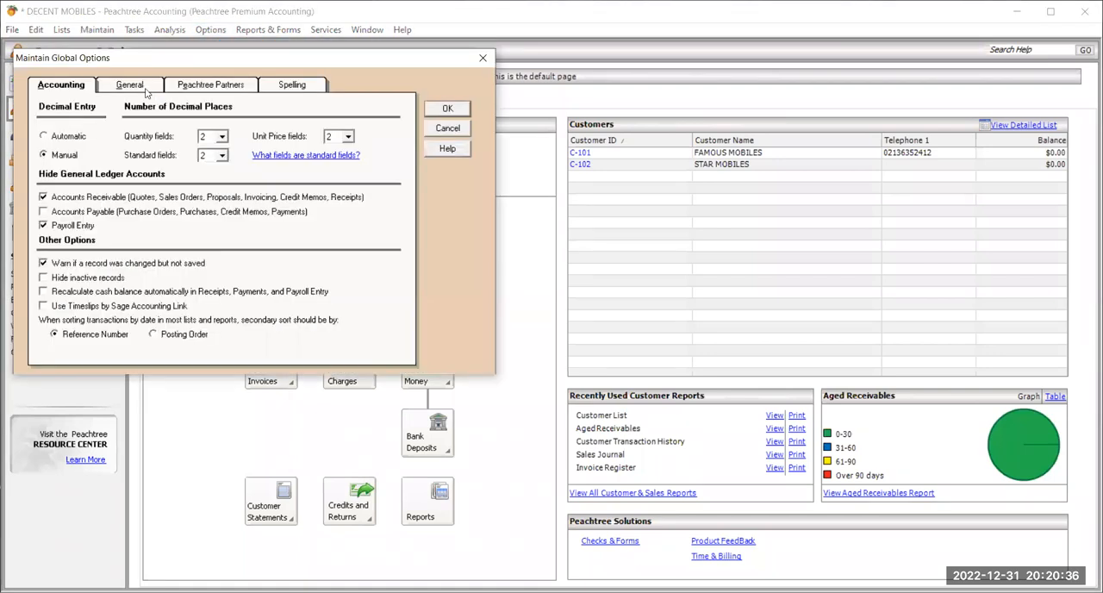
pyautogui.click(145, 88)
pyautogui.click(48, 228)
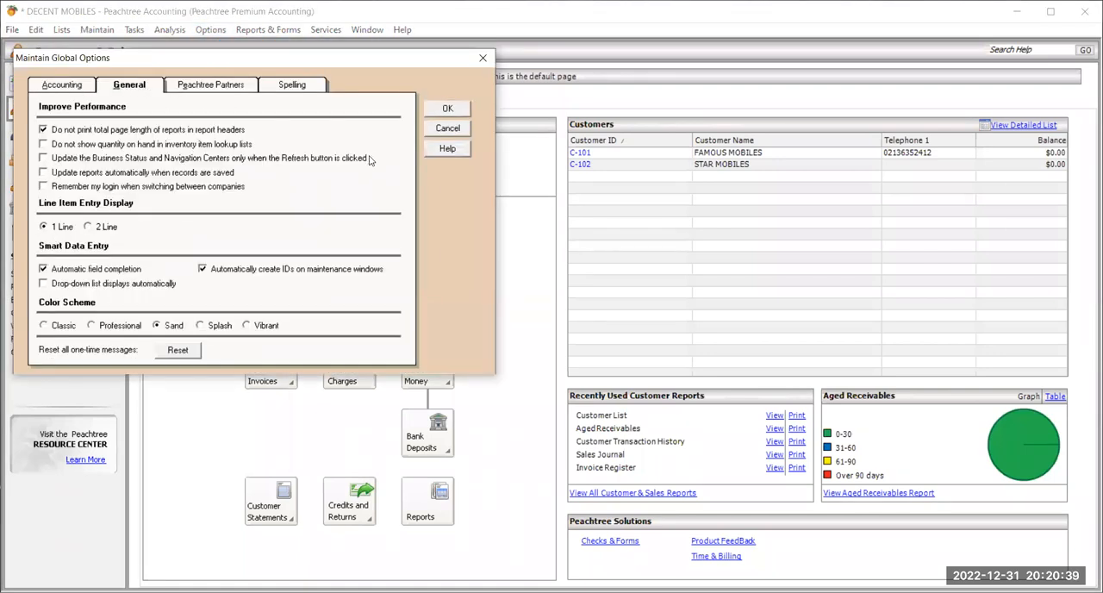
pyautogui.click(447, 109)
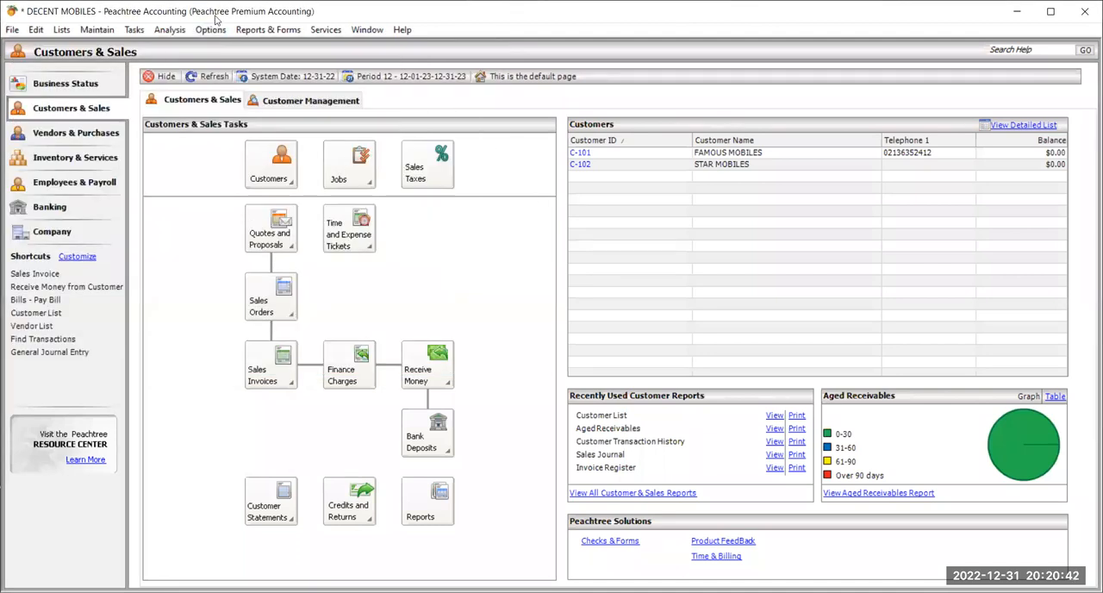
# Open the general journal maximized, check the account lookup on the first line of the PAID SALARIES entry, and close the journal.
pyautogui.click(131, 31)
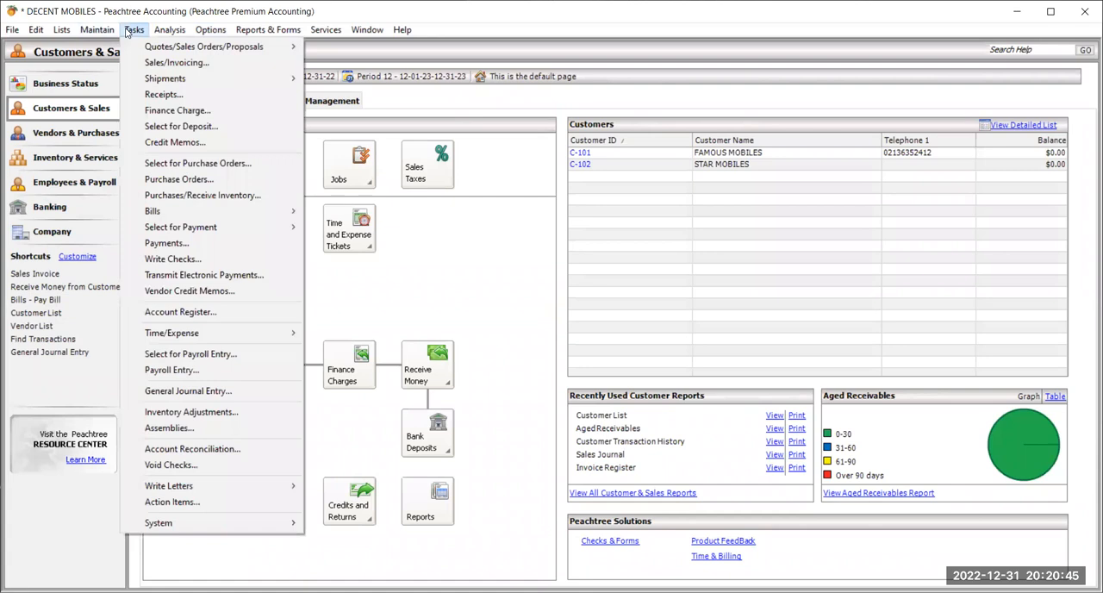
pyautogui.click(214, 391)
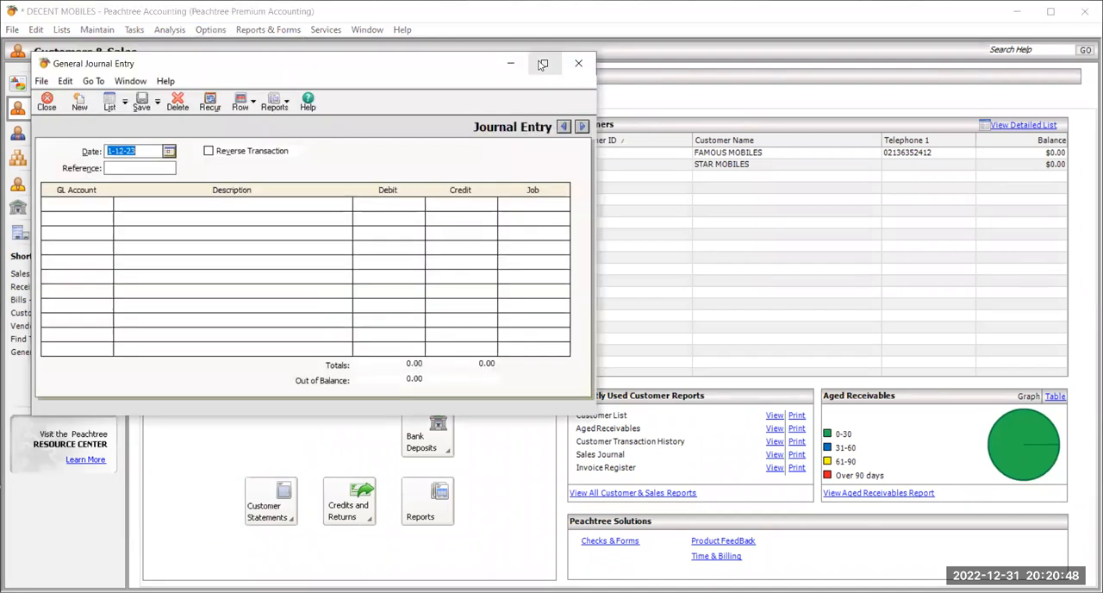
pyautogui.click(542, 64)
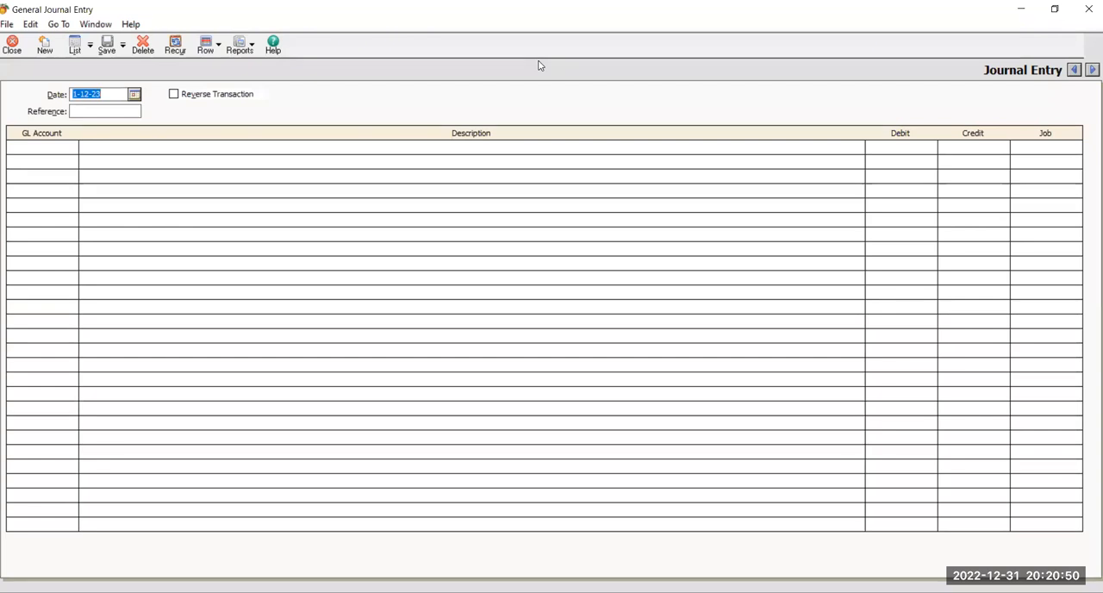
pyautogui.click(1073, 70)
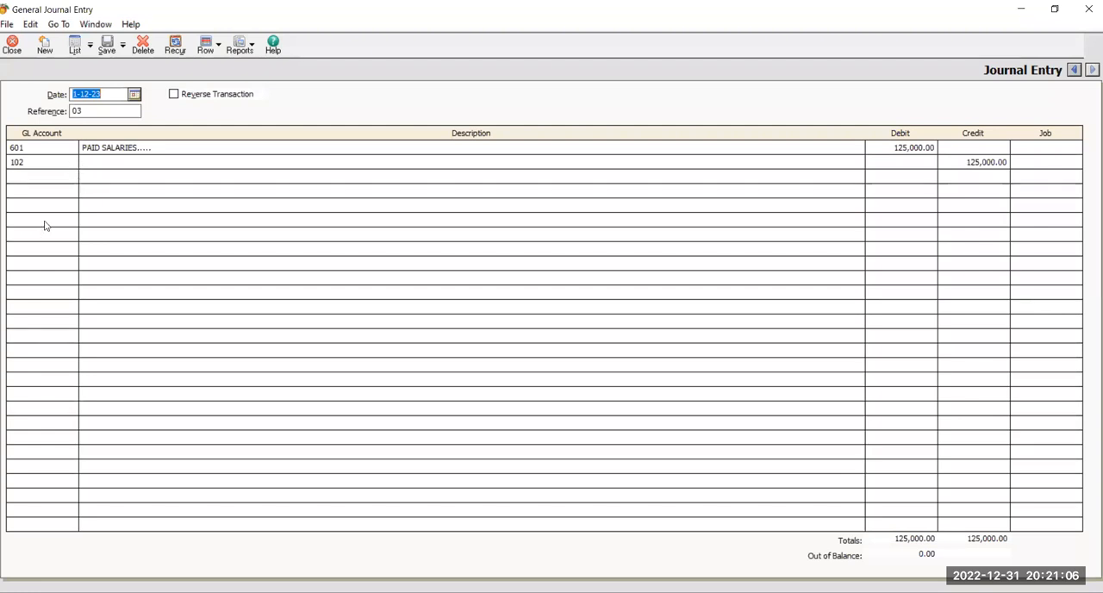
pyautogui.click(67, 149)
pyautogui.click(72, 147)
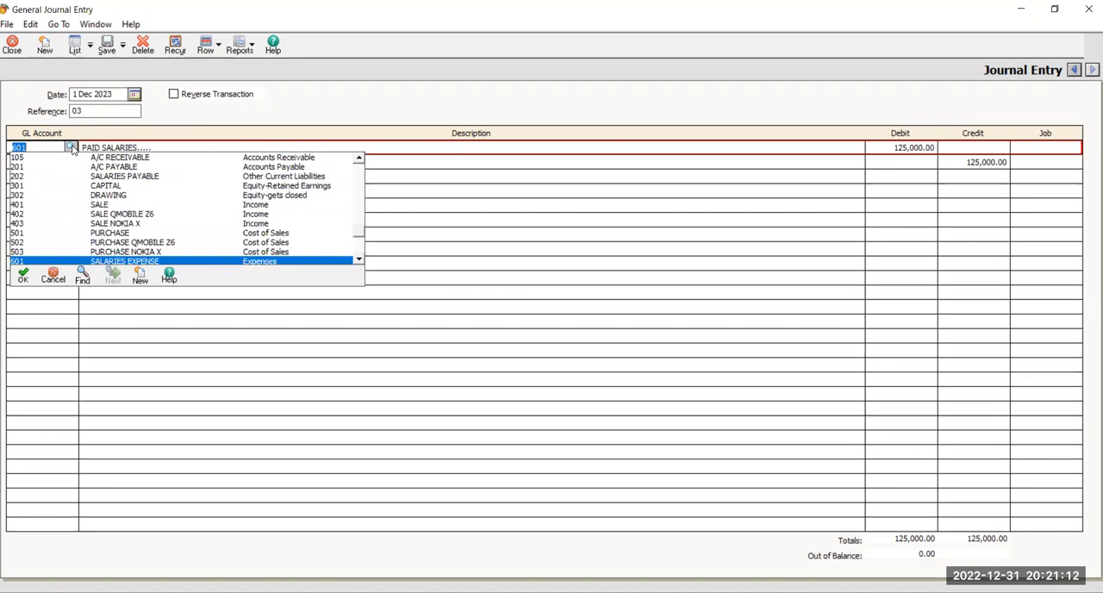
pyautogui.click(72, 147)
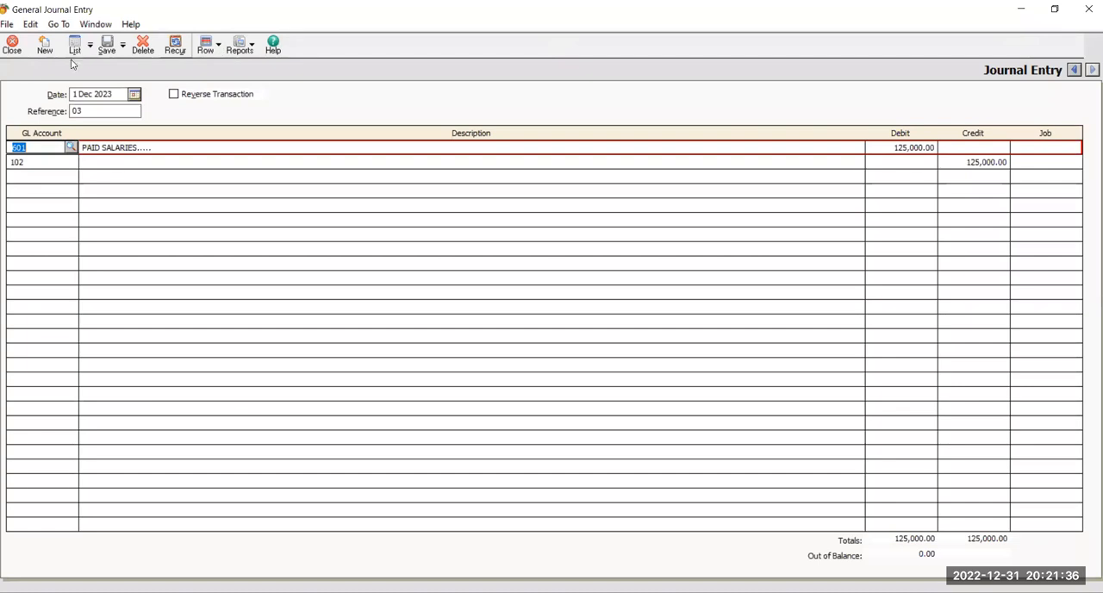
pyautogui.click(12, 50)
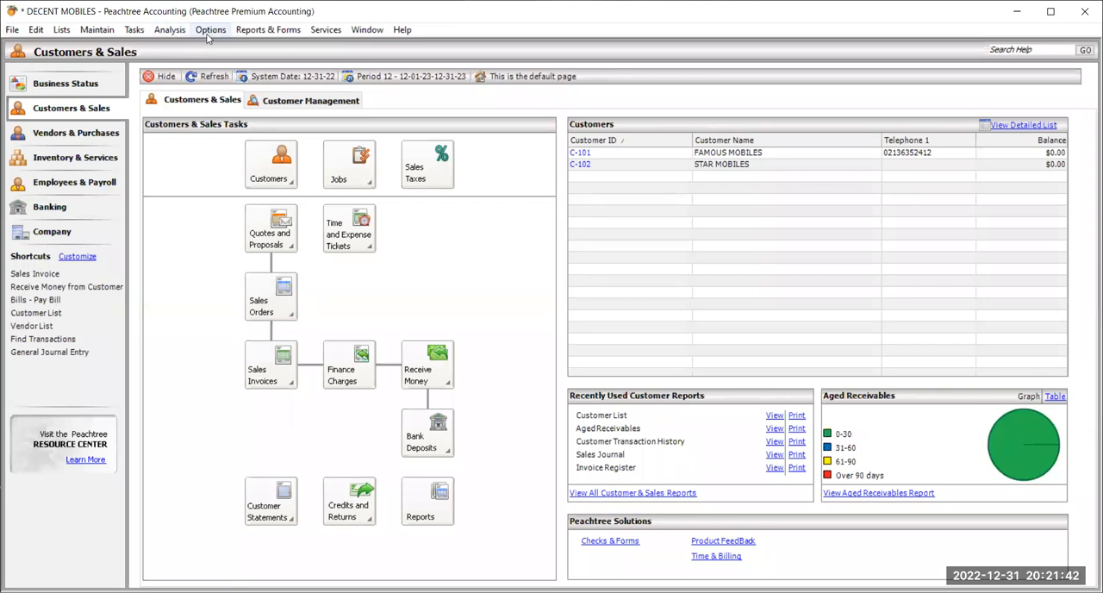
pyautogui.click(209, 34)
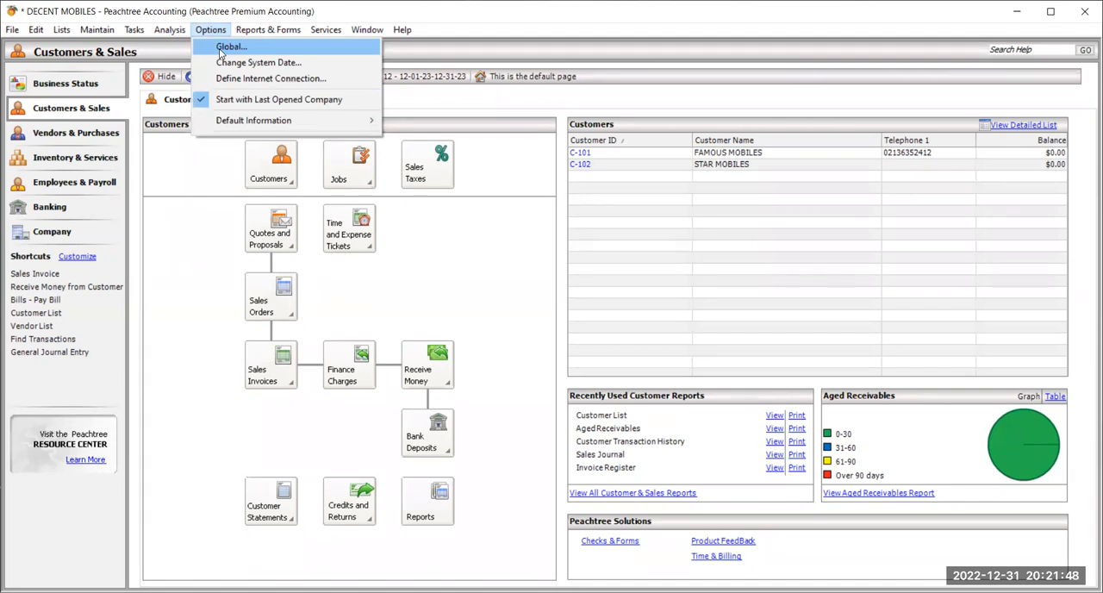
pyautogui.click(219, 48)
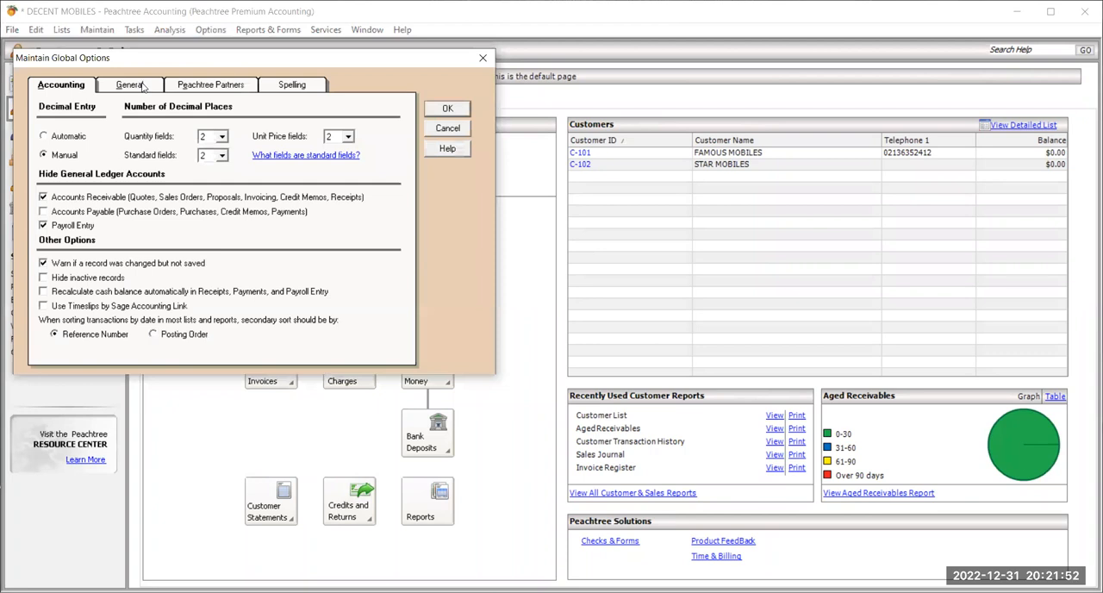
pyautogui.click(143, 86)
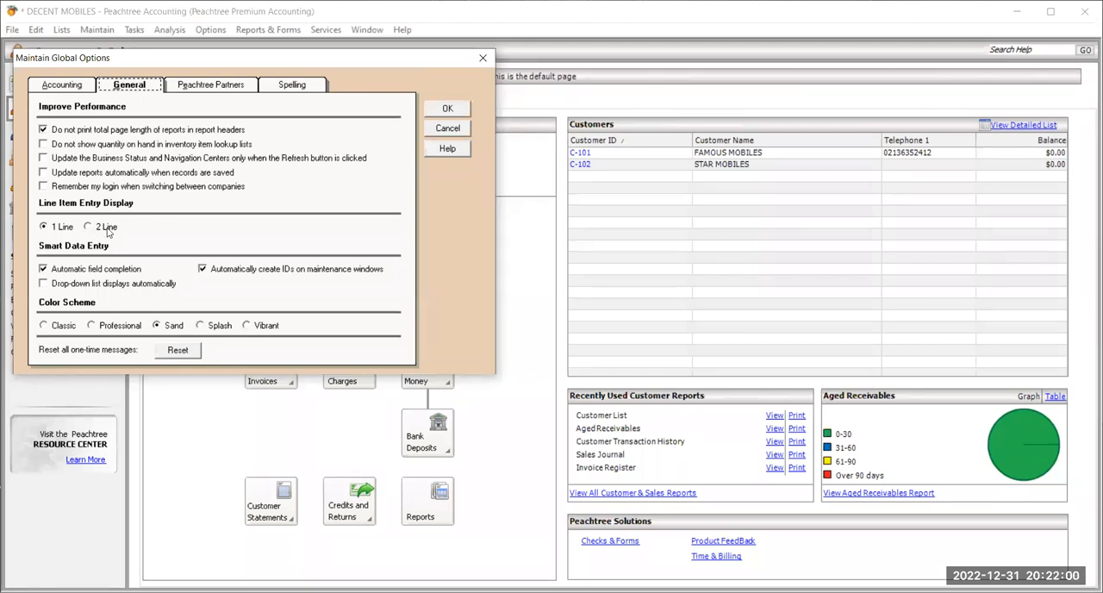
pyautogui.click(456, 130)
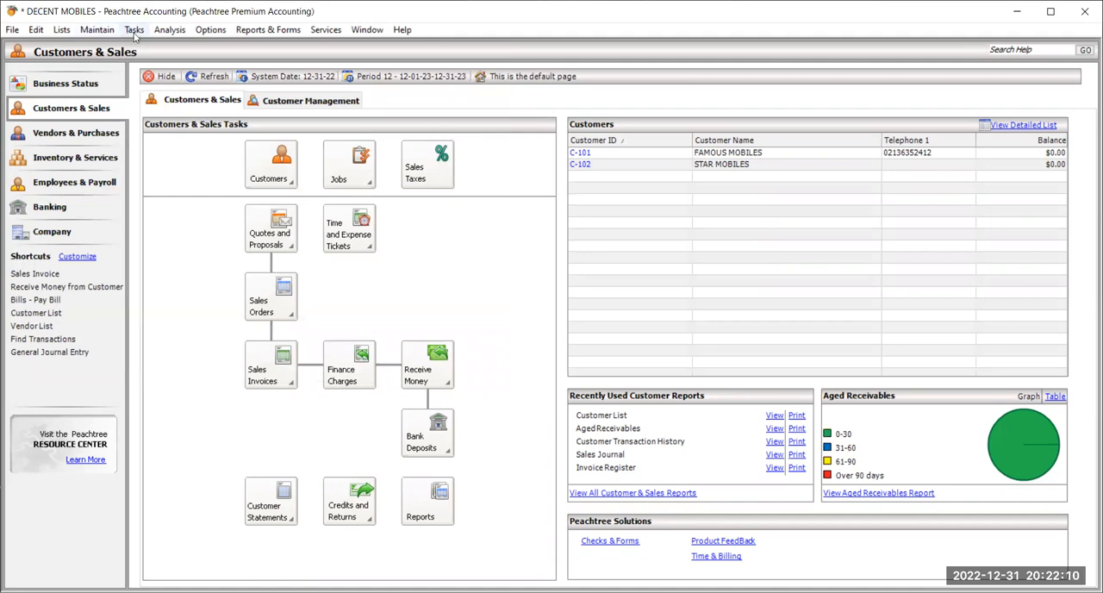
# Set the line item entry display to 2 Line in the general global options.
pyautogui.click(200, 35)
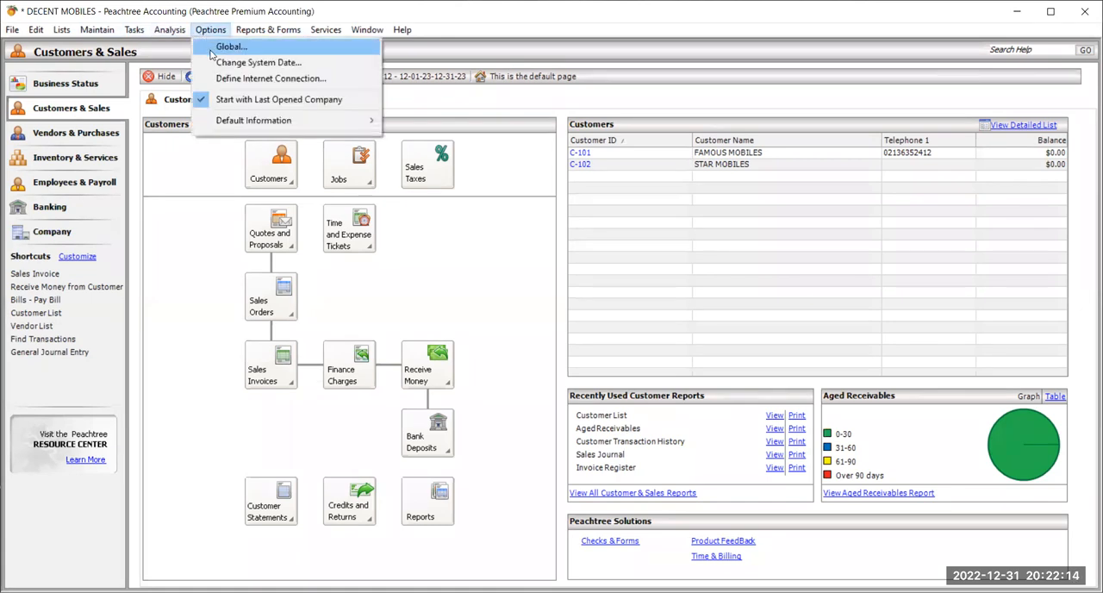
pyautogui.click(212, 48)
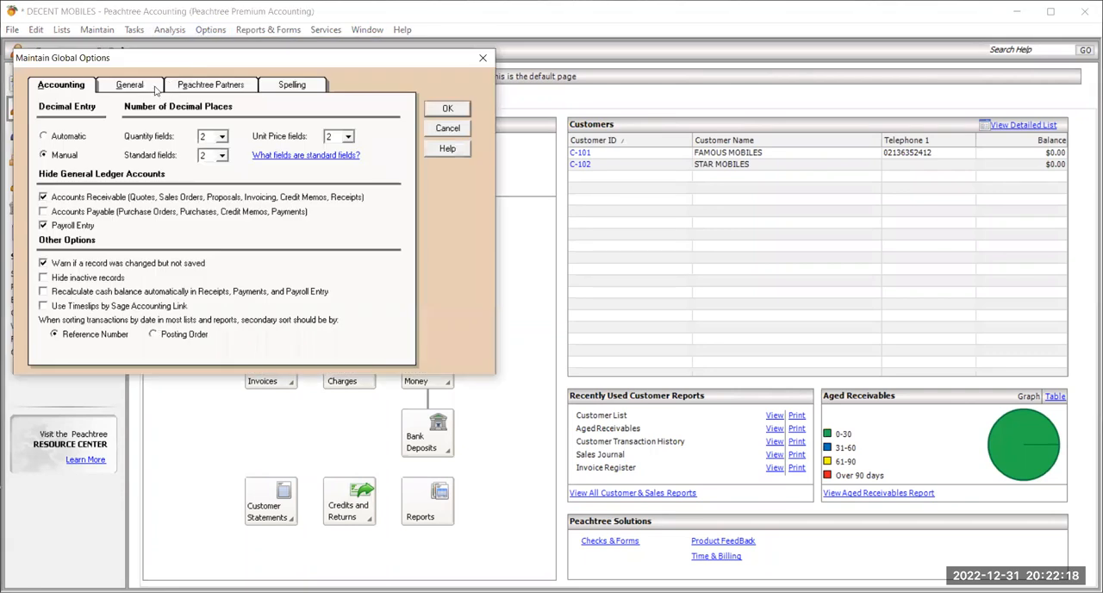
pyautogui.click(130, 84)
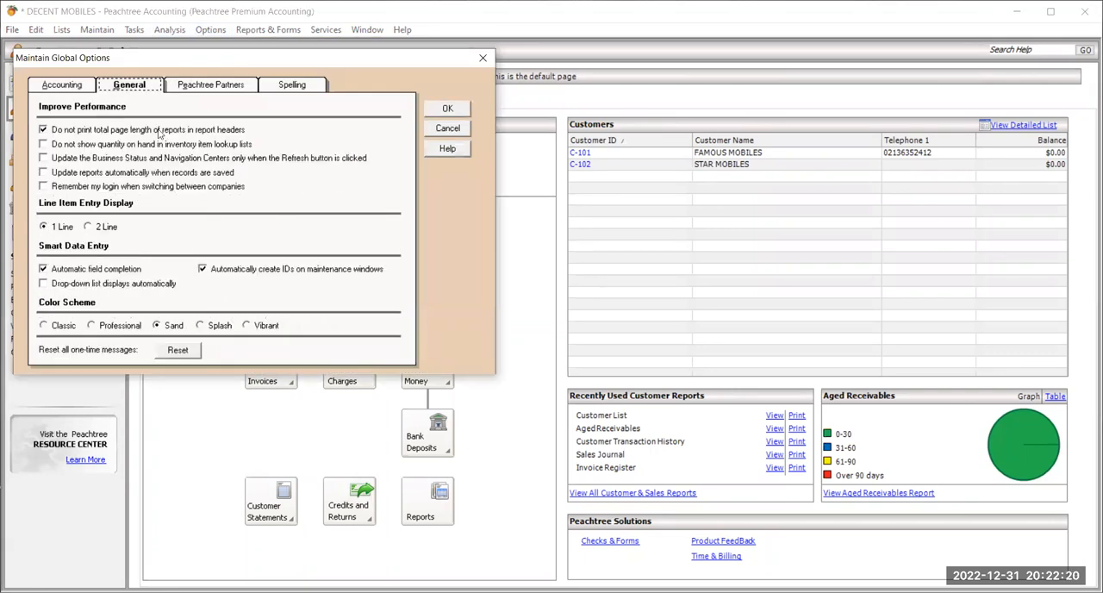
pyautogui.click(88, 227)
pyautogui.click(447, 110)
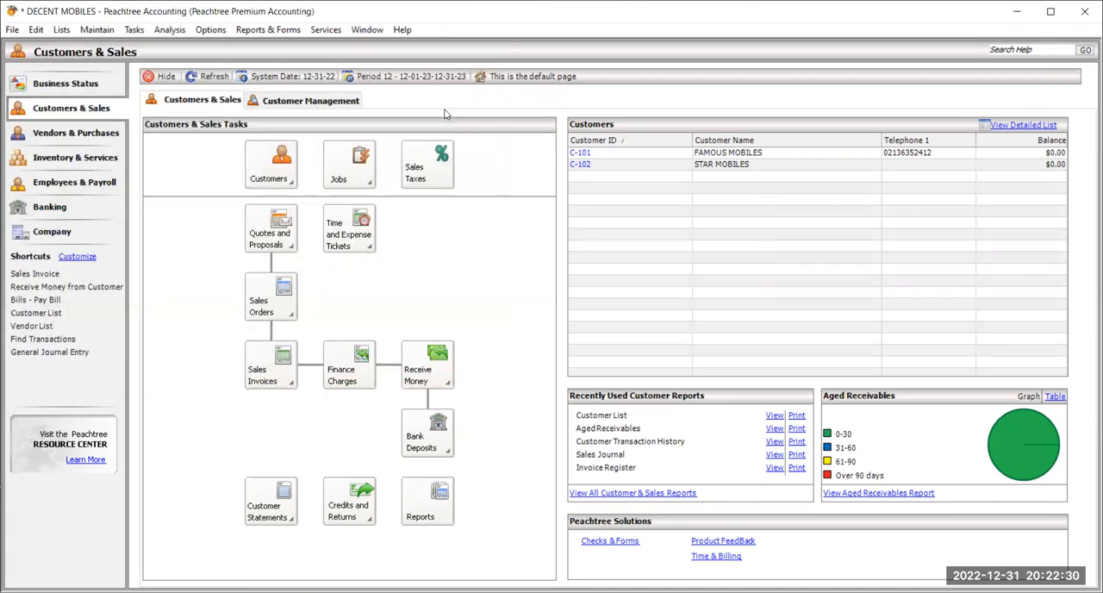
# Reopen the general journal maximized, review the account details under each line of the reference 03 salaries entry, and close it.
pyautogui.click(133, 31)
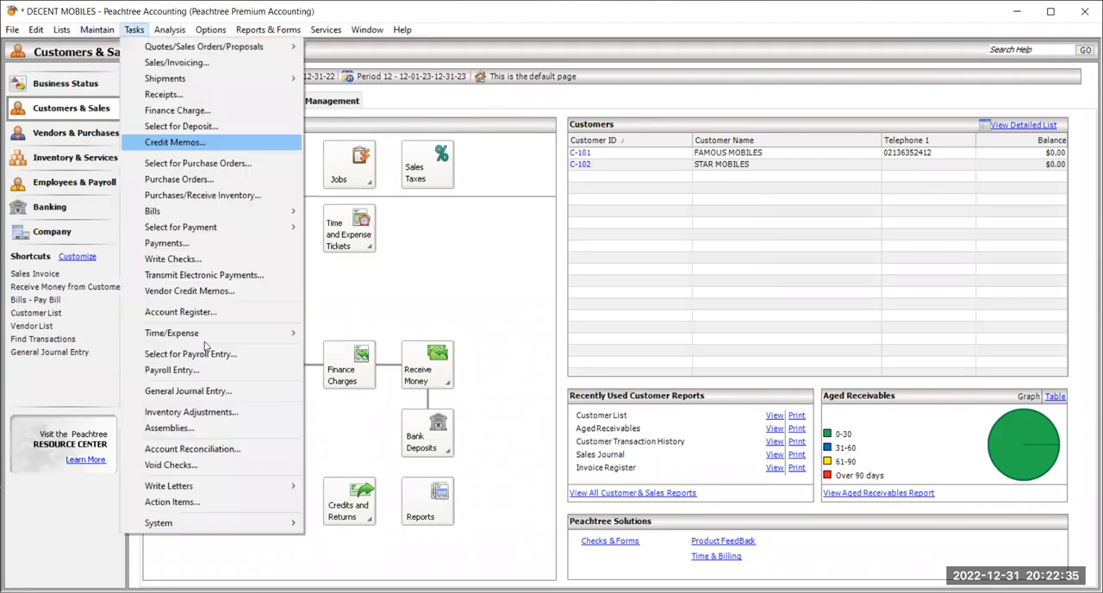
pyautogui.click(255, 393)
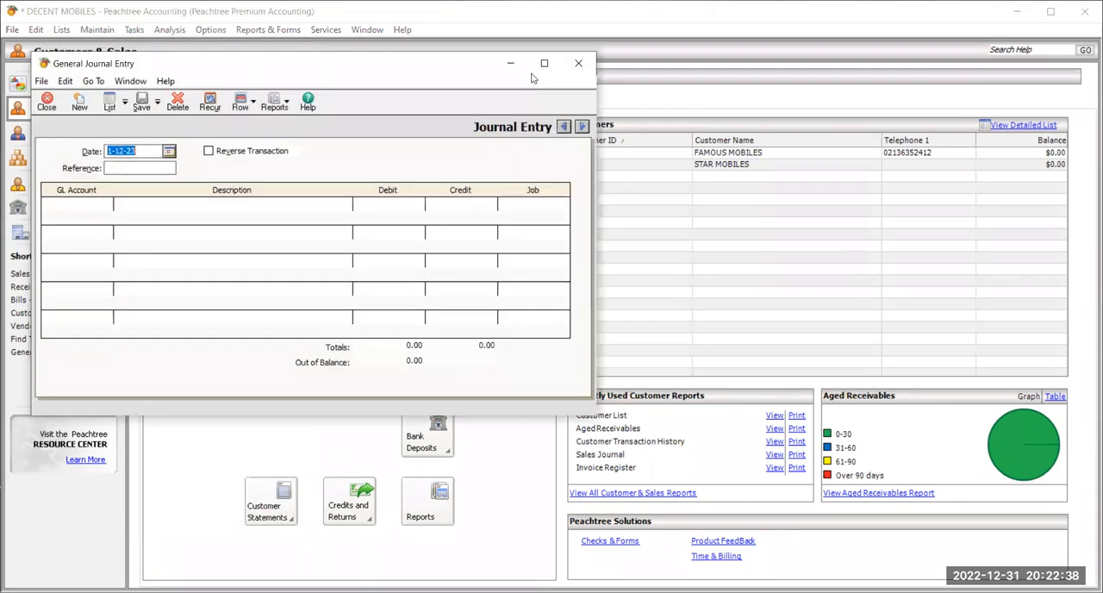
pyautogui.click(545, 64)
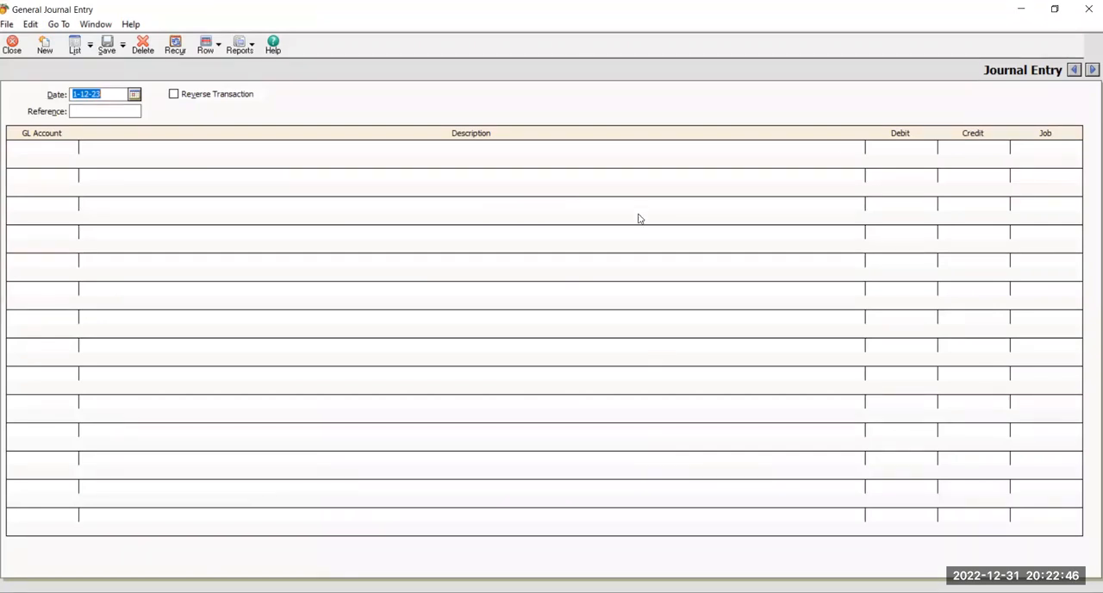
pyautogui.click(1074, 69)
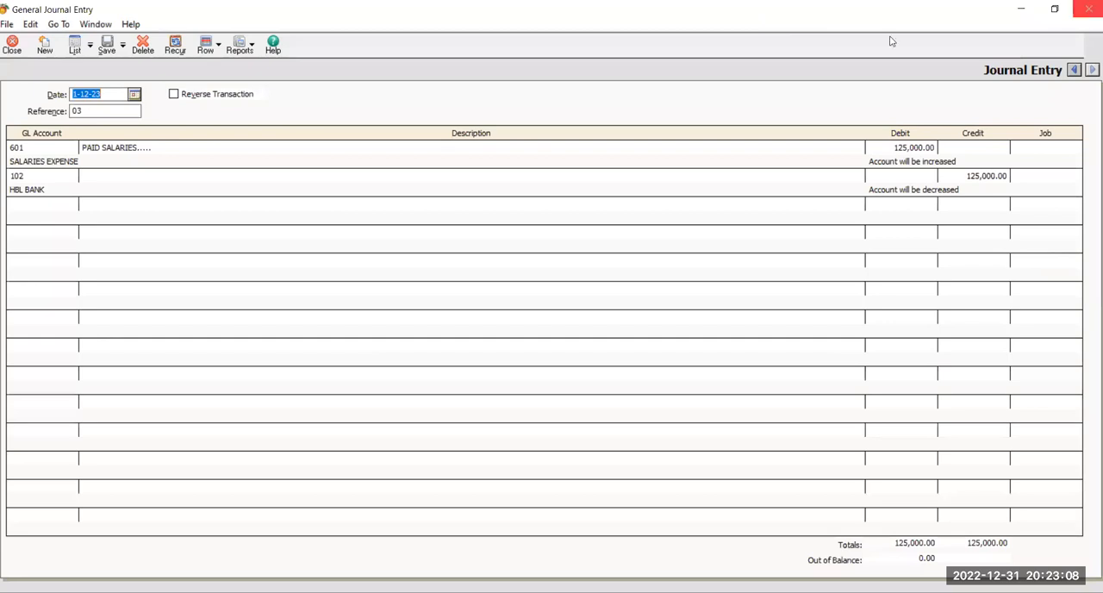
pyautogui.click(4, 54)
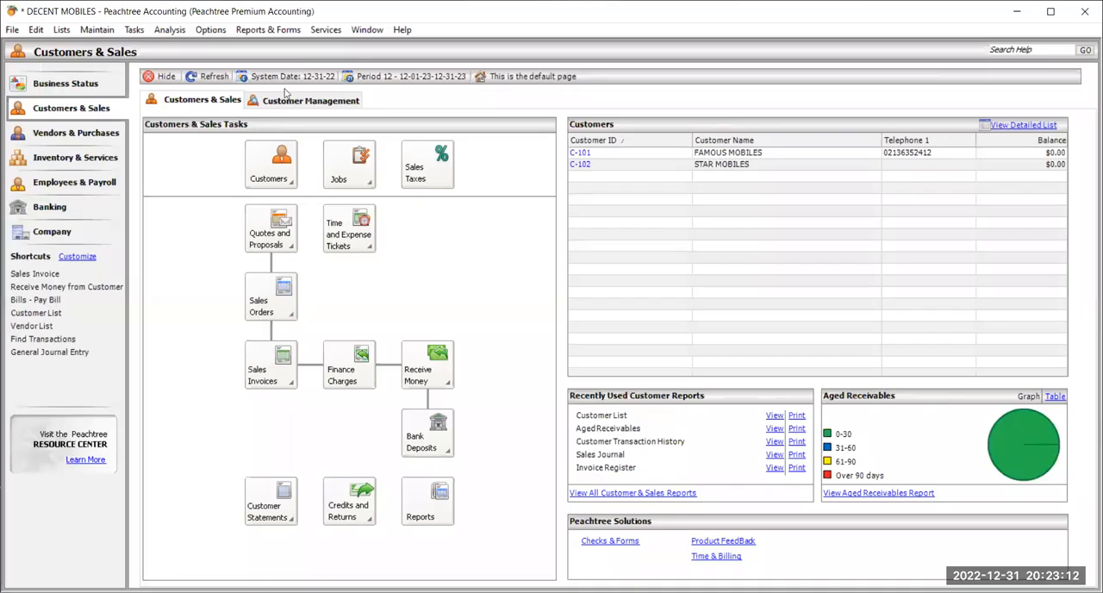